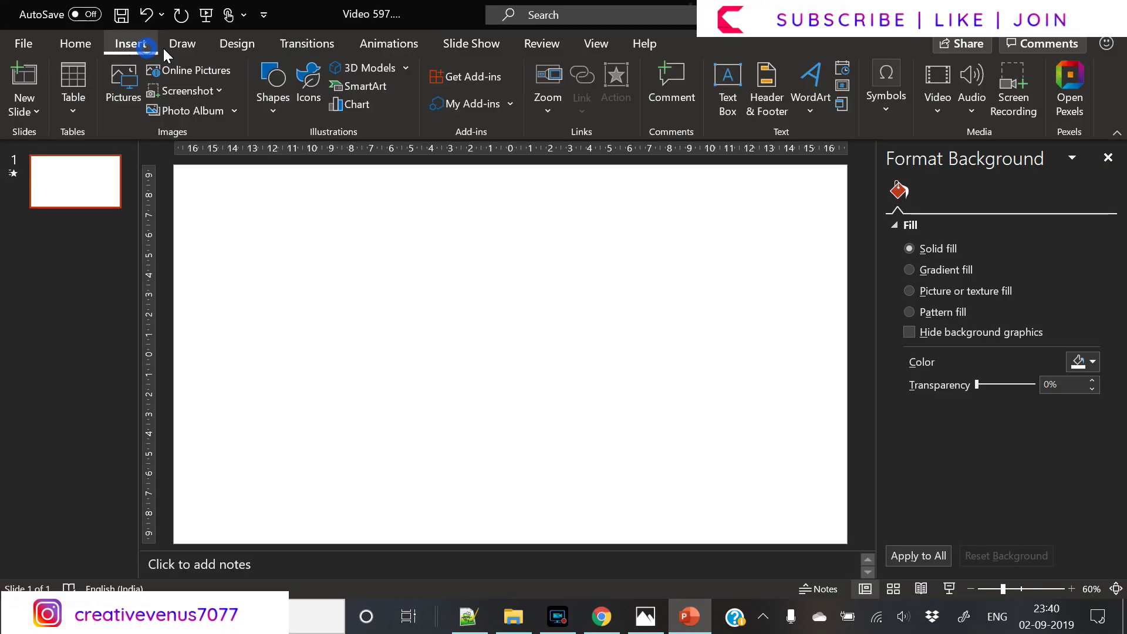
Draw a rectangle as a square in the middle of the slide.
click(277, 111)
click(318, 153)
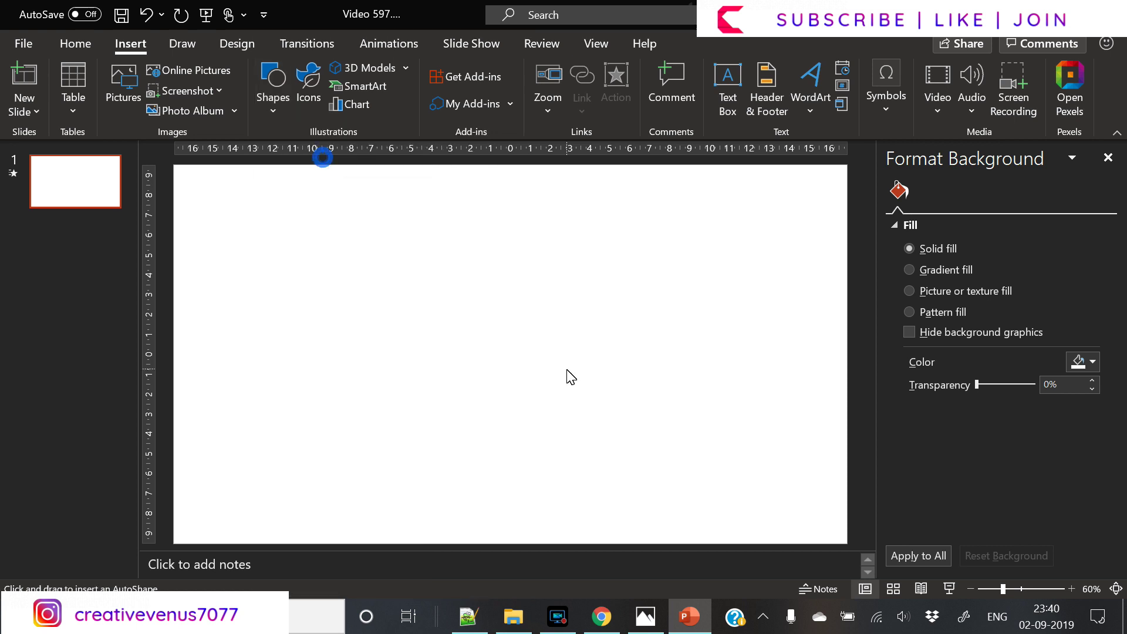
drag(423, 288, 648, 453)
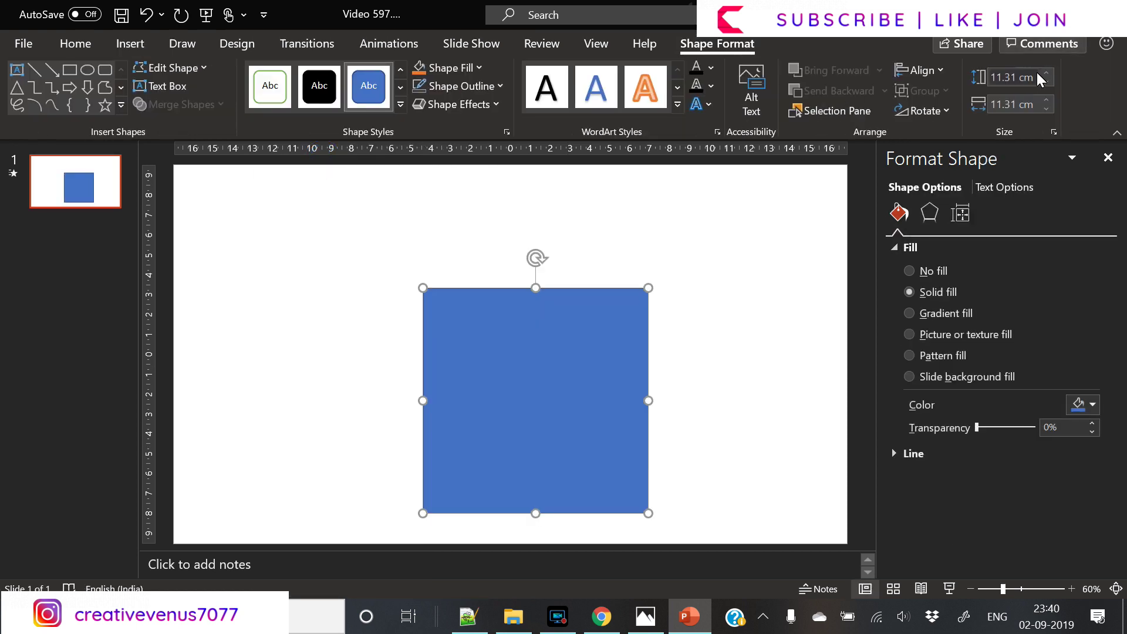
Set the square's height and width to 10 cm each.
click(1046, 82)
click(1045, 82)
click(1046, 83)
click(1046, 83)
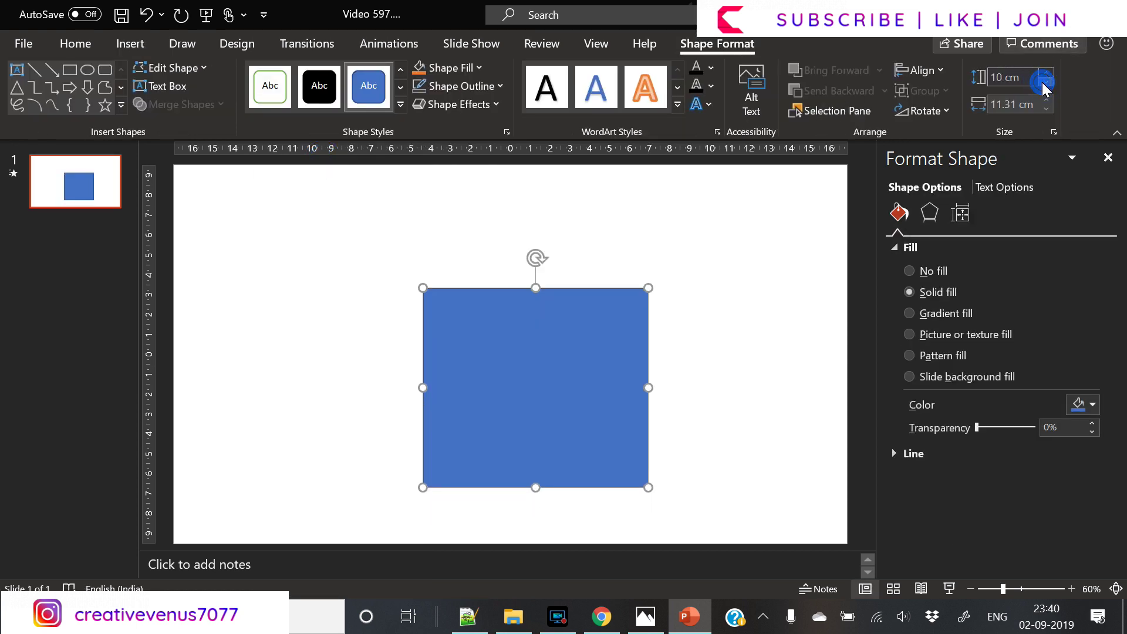
click(1046, 109)
click(1046, 110)
click(1046, 109)
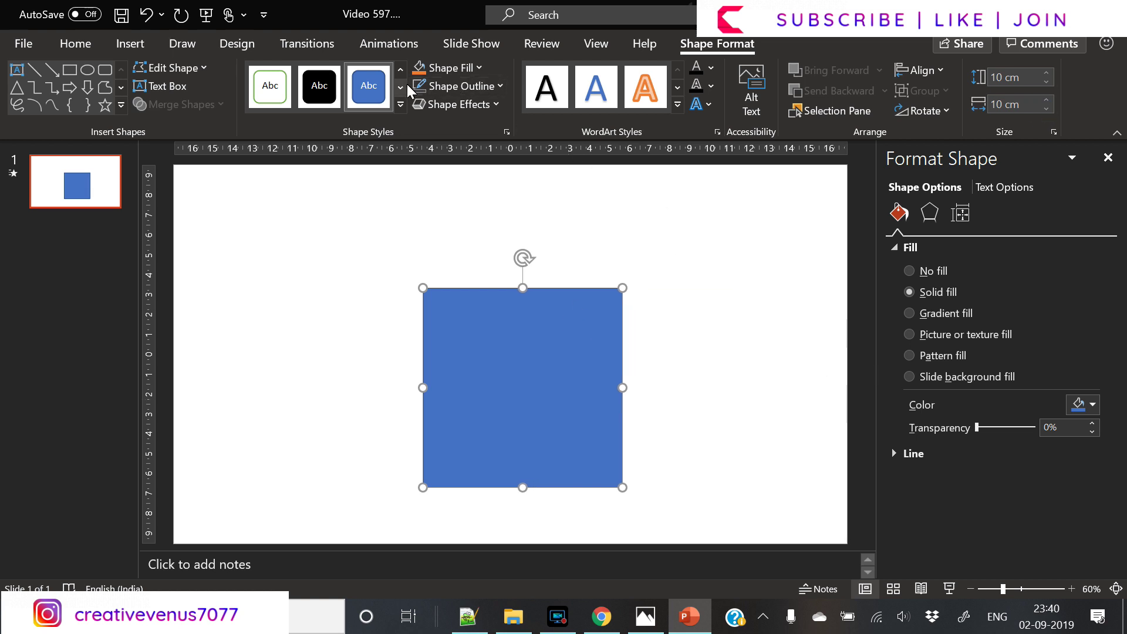
click(929, 212)
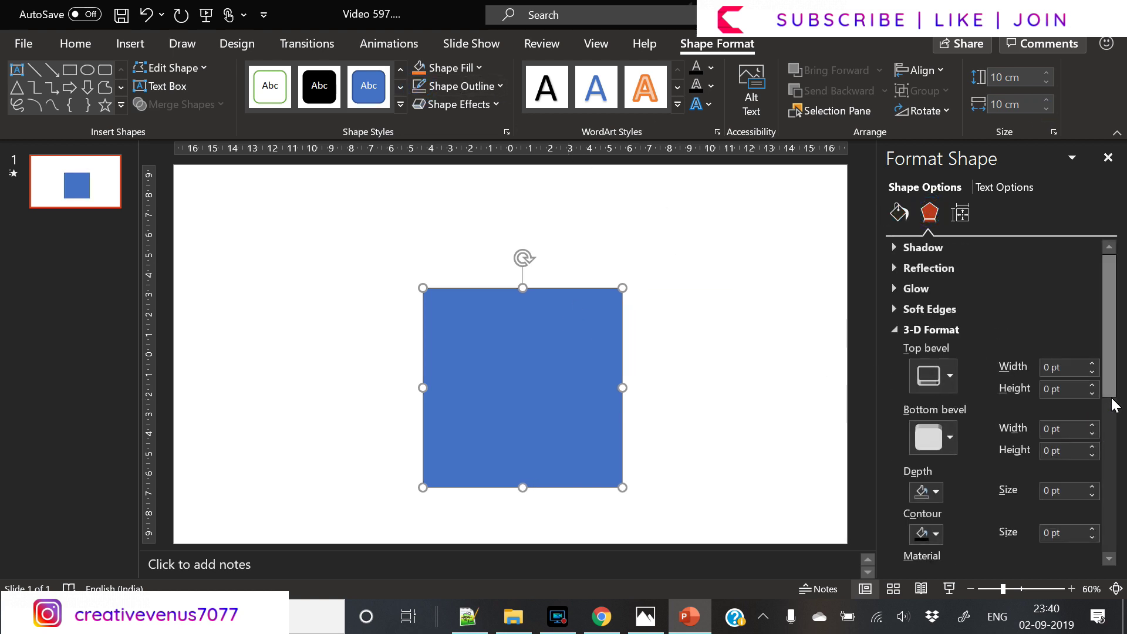
Apply the Isometric Top Up 3-D rotation and an Angle top bevel to the square.
drag(1109, 395, 1111, 531)
click(1072, 371)
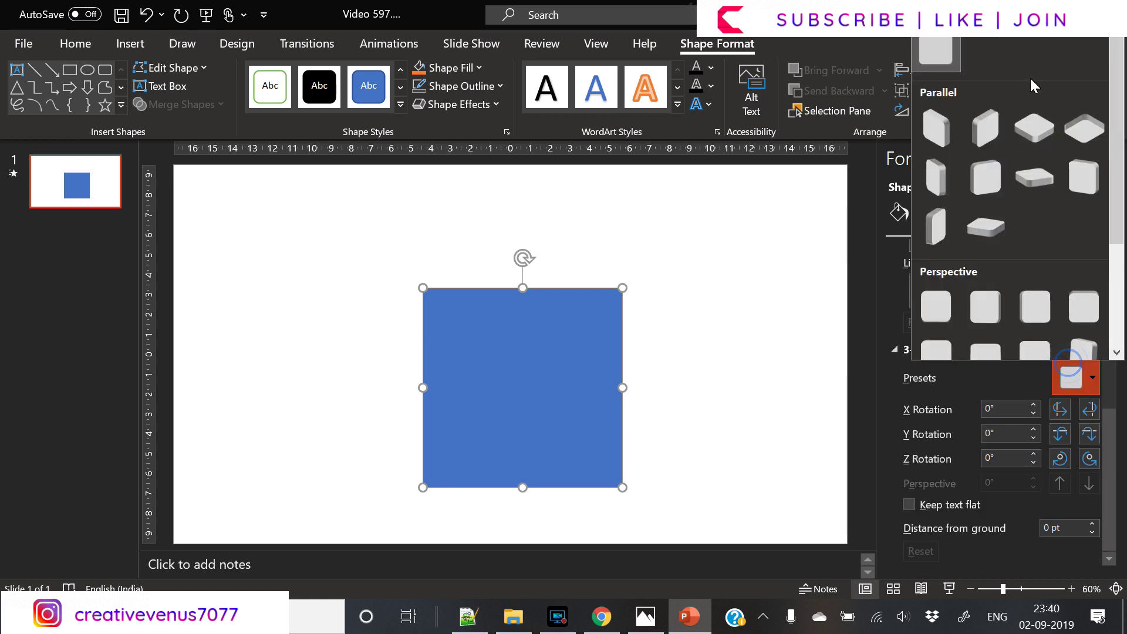
click(1035, 128)
drag(1115, 428, 1111, 273)
click(951, 367)
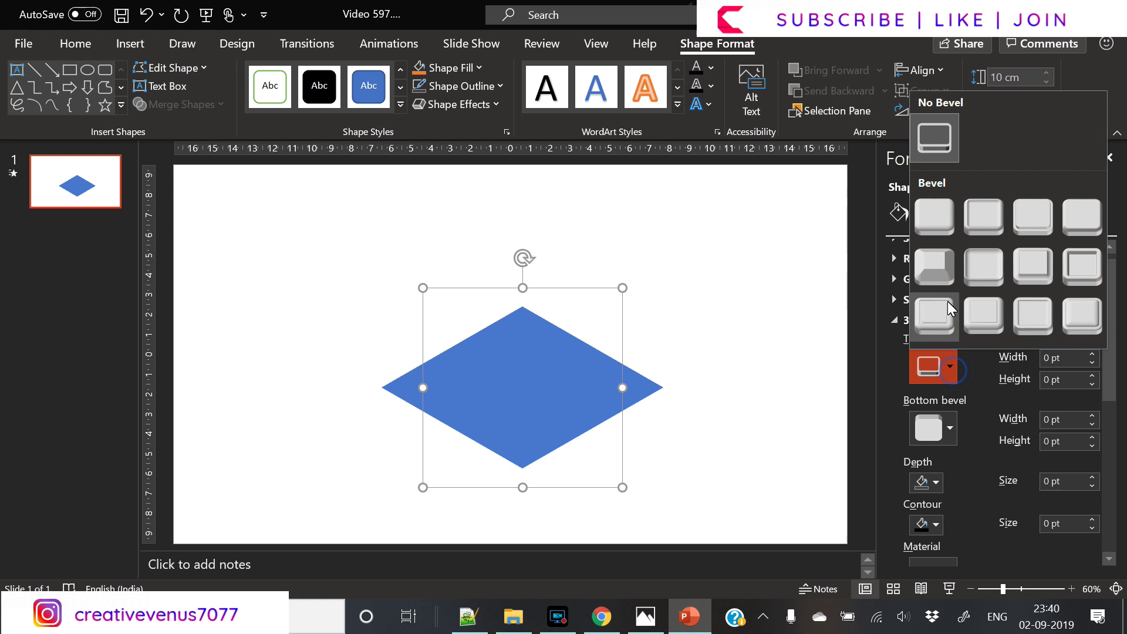
click(934, 267)
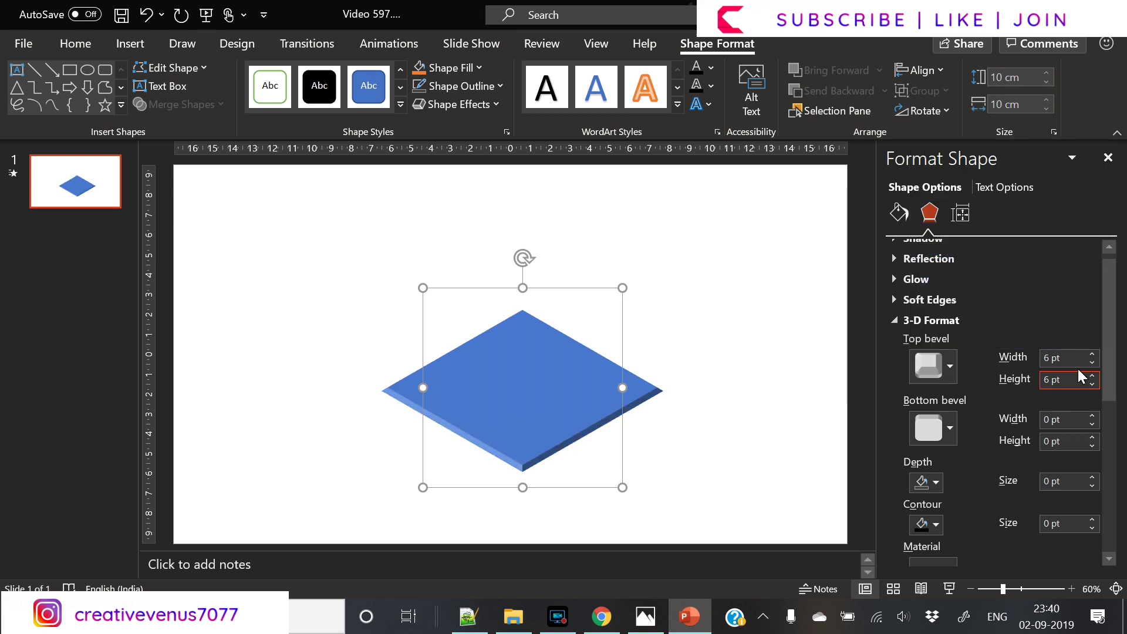
Try top bevel widths from 12 to 22.5 pt and nudge the slab higher.
click(1091, 354)
click(1091, 354)
click(1092, 354)
click(1092, 355)
click(1092, 354)
click(1091, 354)
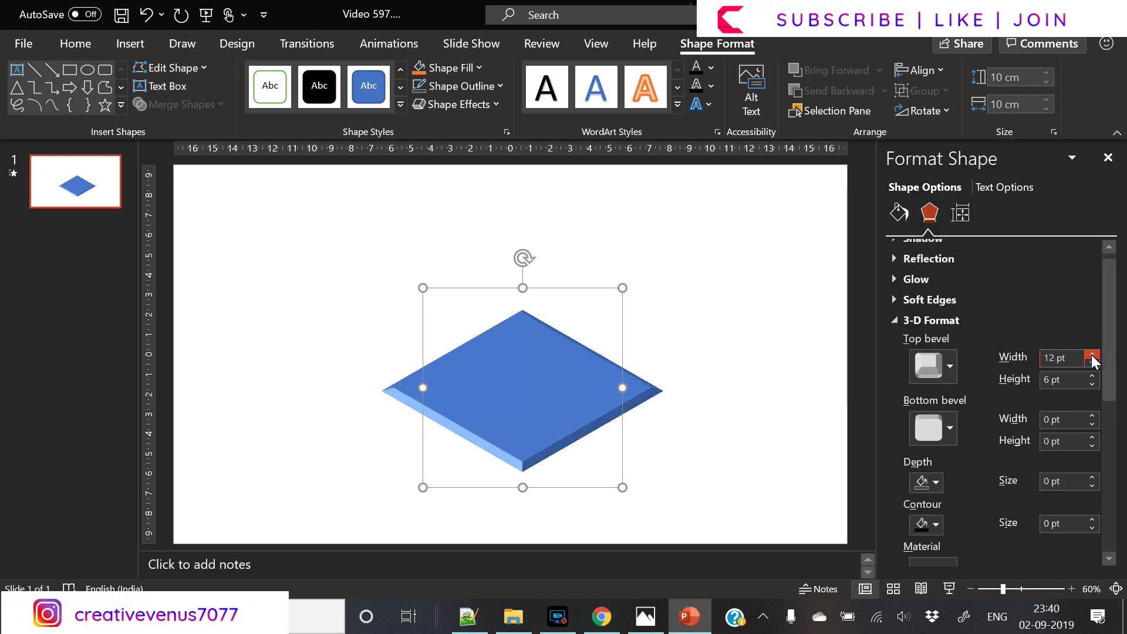
click(1091, 354)
click(1092, 354)
click(1092, 354)
click(1092, 354)
click(1091, 355)
click(1091, 355)
click(1092, 354)
click(1091, 354)
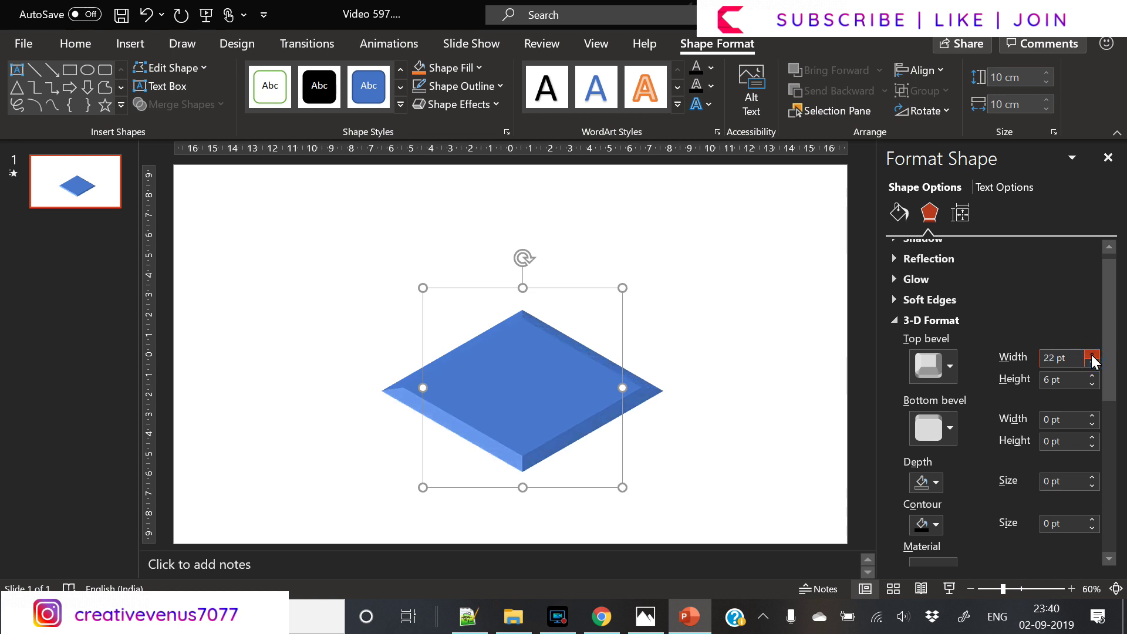
click(1092, 354)
click(1091, 355)
click(1091, 355)
click(1092, 354)
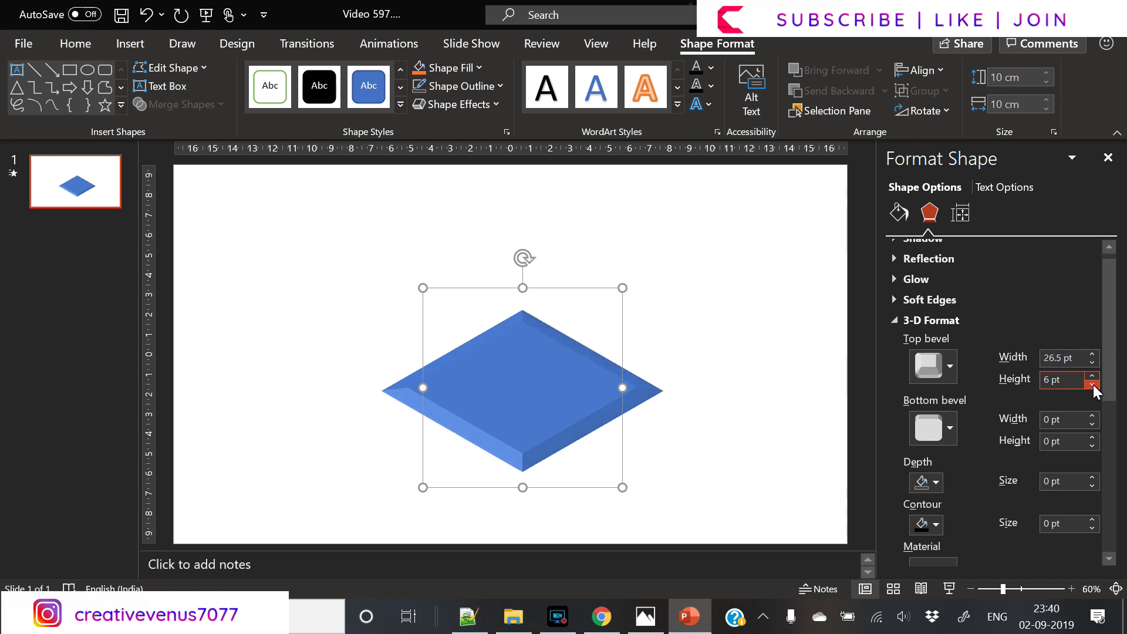
click(1091, 362)
click(1091, 363)
click(1091, 362)
click(1090, 363)
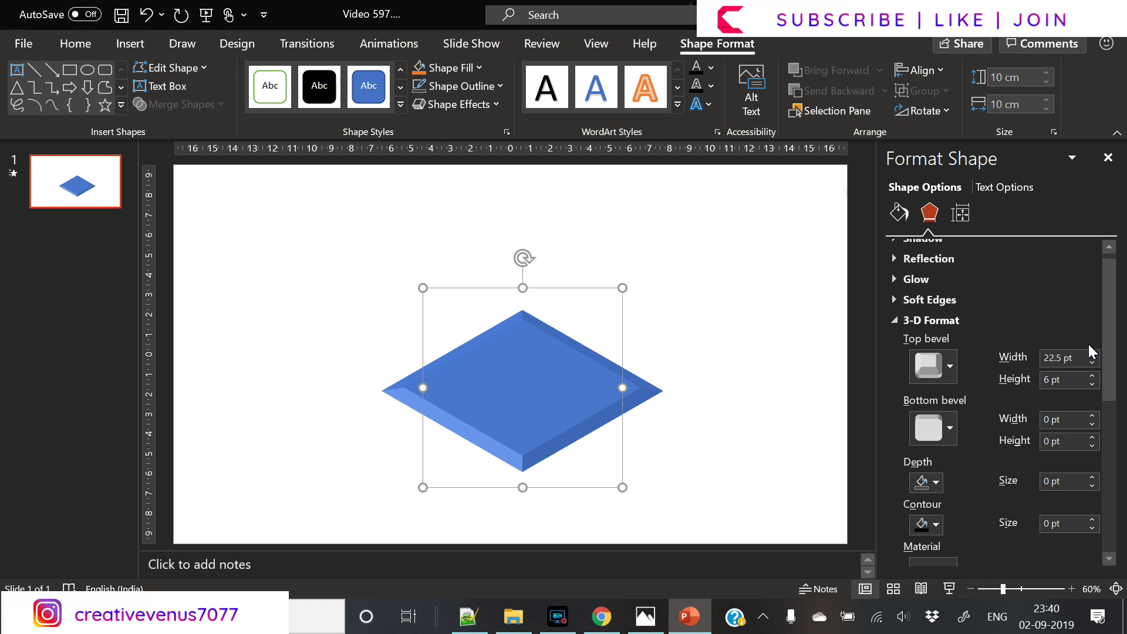
mouse_move(508, 394)
mouse_down()
mouse_move(520, 438)
mouse_move(518, 382)
mouse_up()
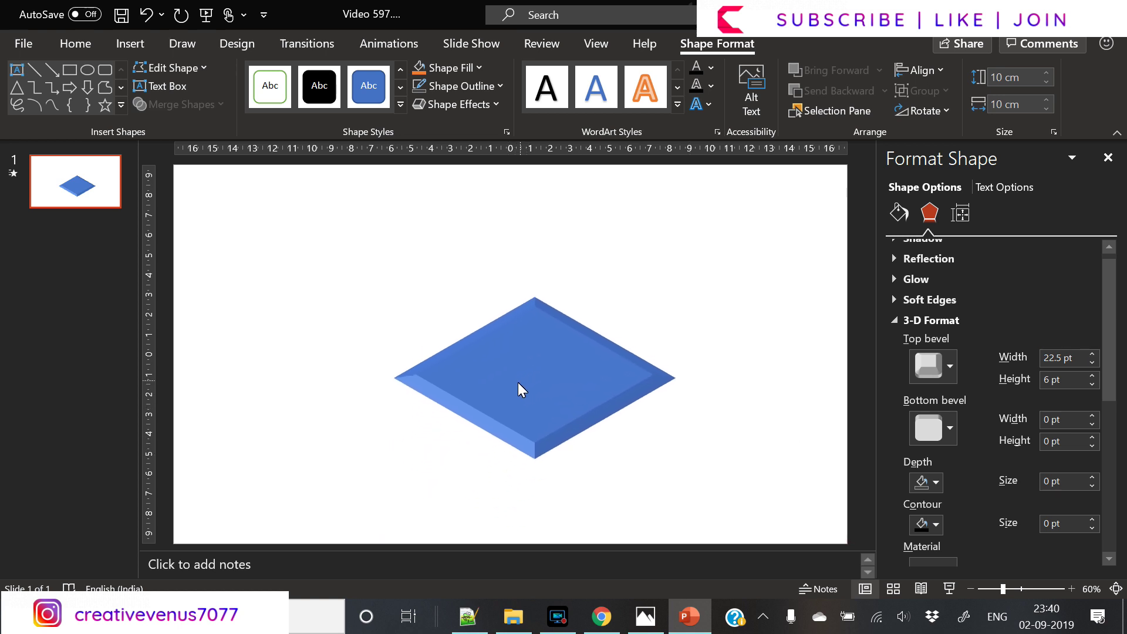
Raise the top bevel height to 15 pt.
click(1091, 375)
click(1092, 375)
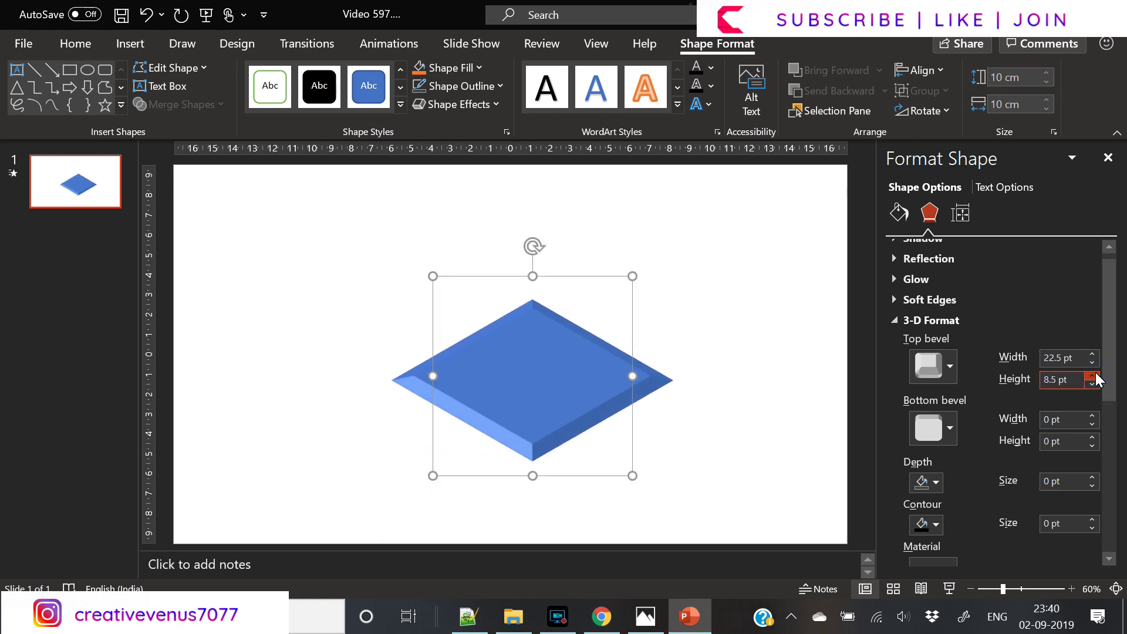
click(1092, 375)
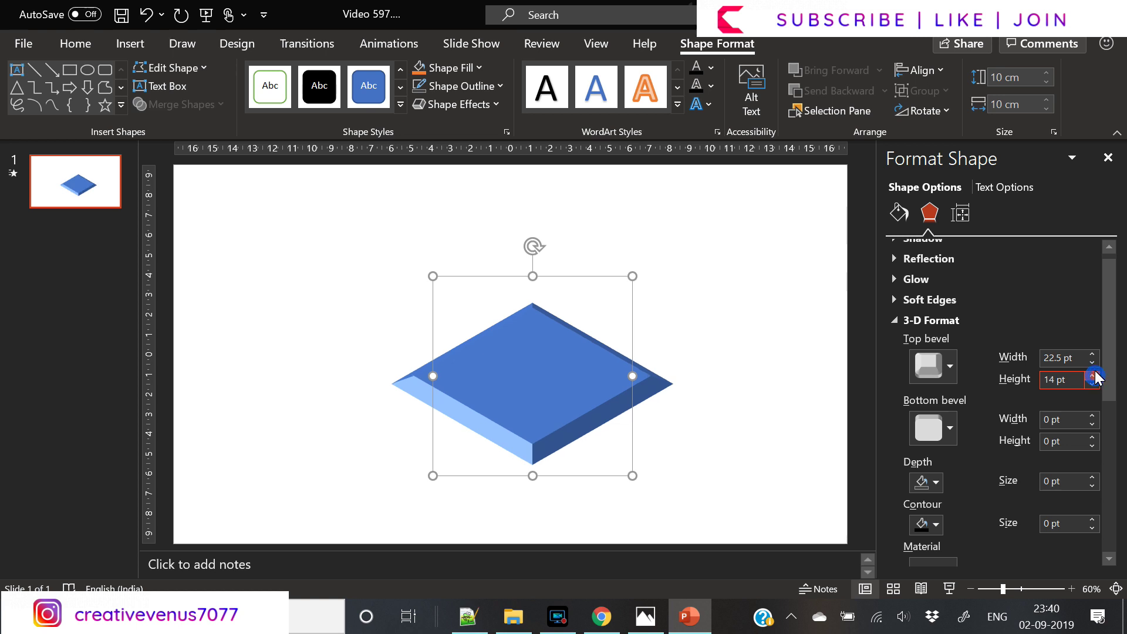
click(1093, 375)
click(1092, 375)
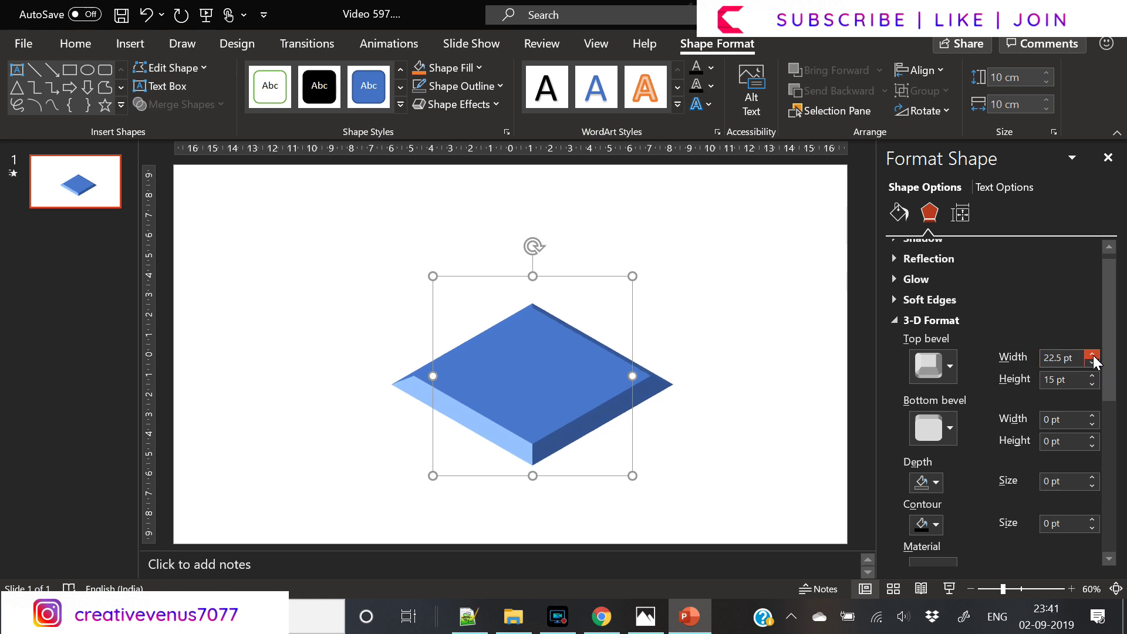
Settle the top bevel width at 14.5 pt and move the slab slightly lower.
click(1092, 354)
click(1092, 362)
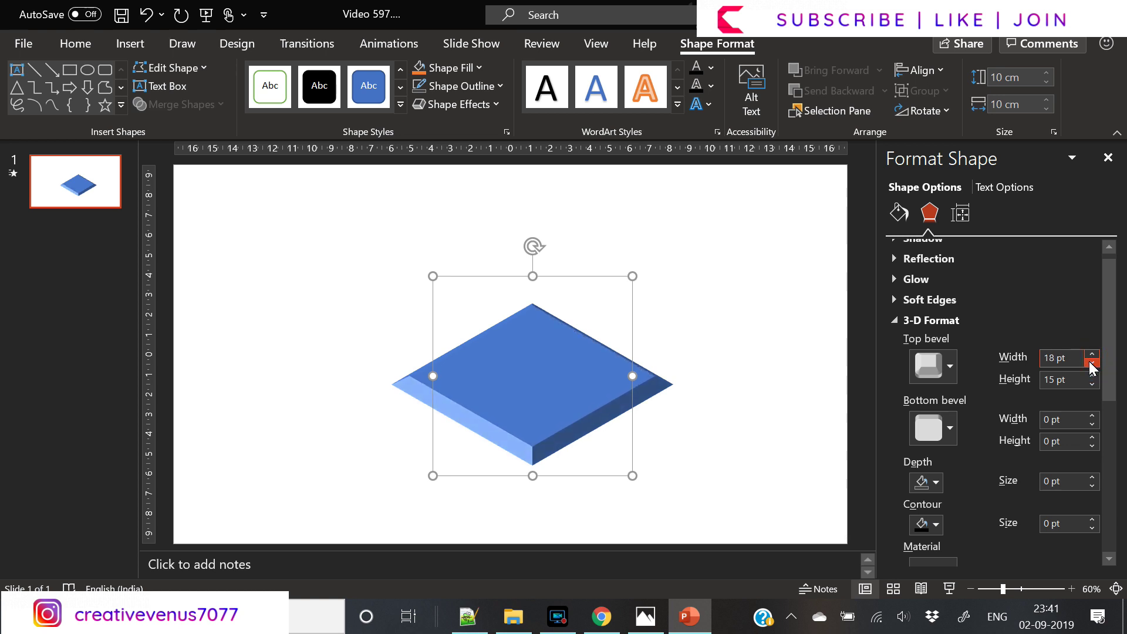
click(1092, 362)
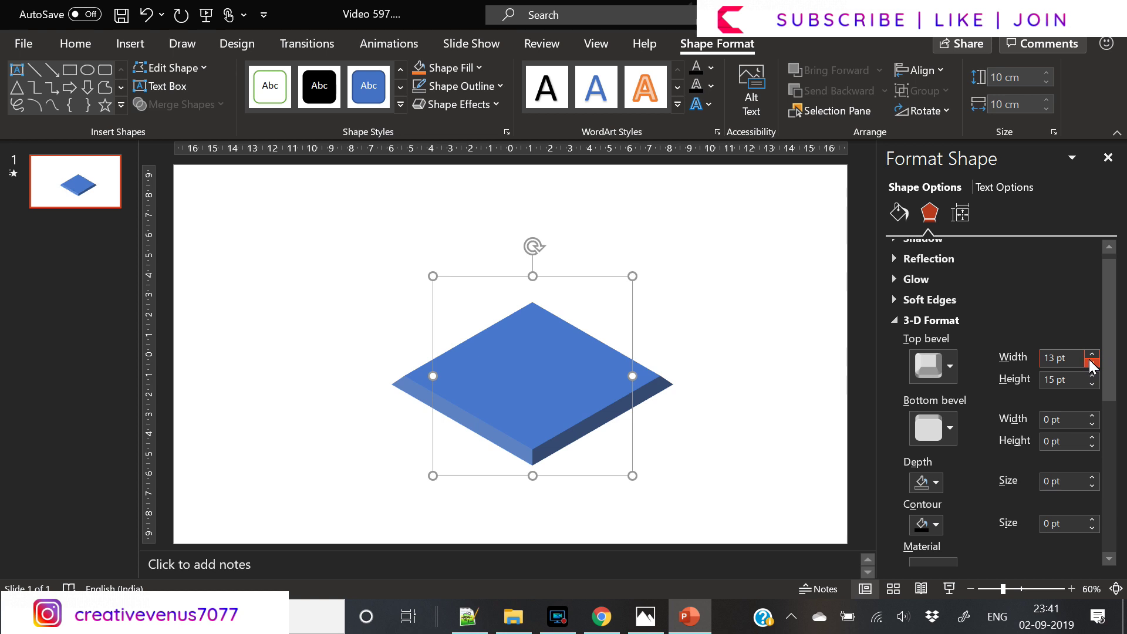
click(1093, 354)
click(1091, 355)
click(1091, 355)
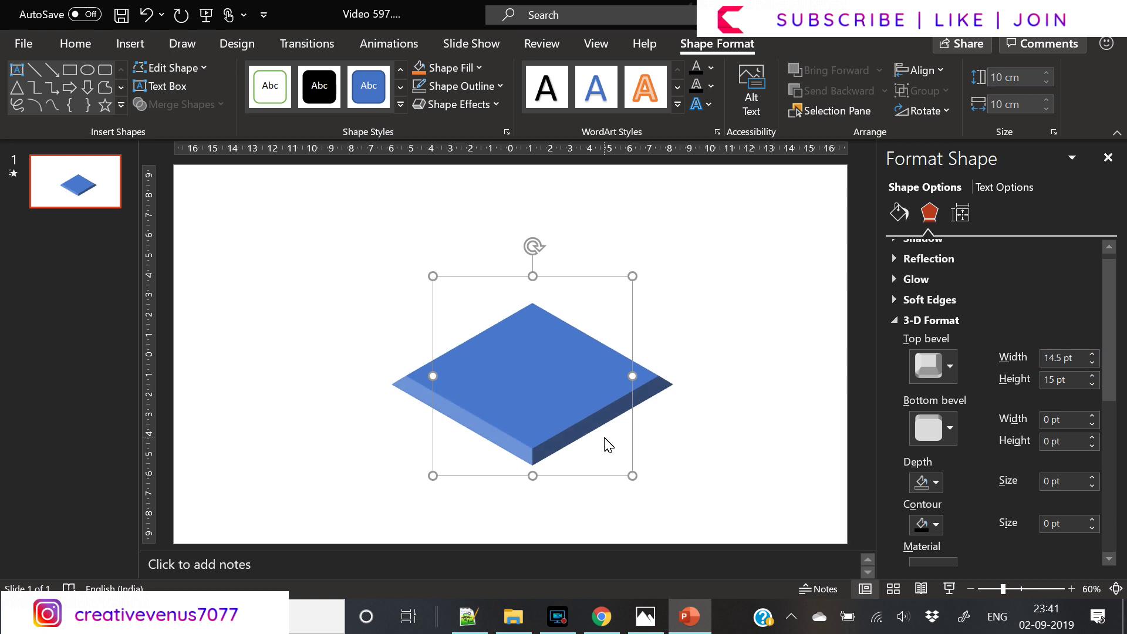
drag(514, 397, 520, 423)
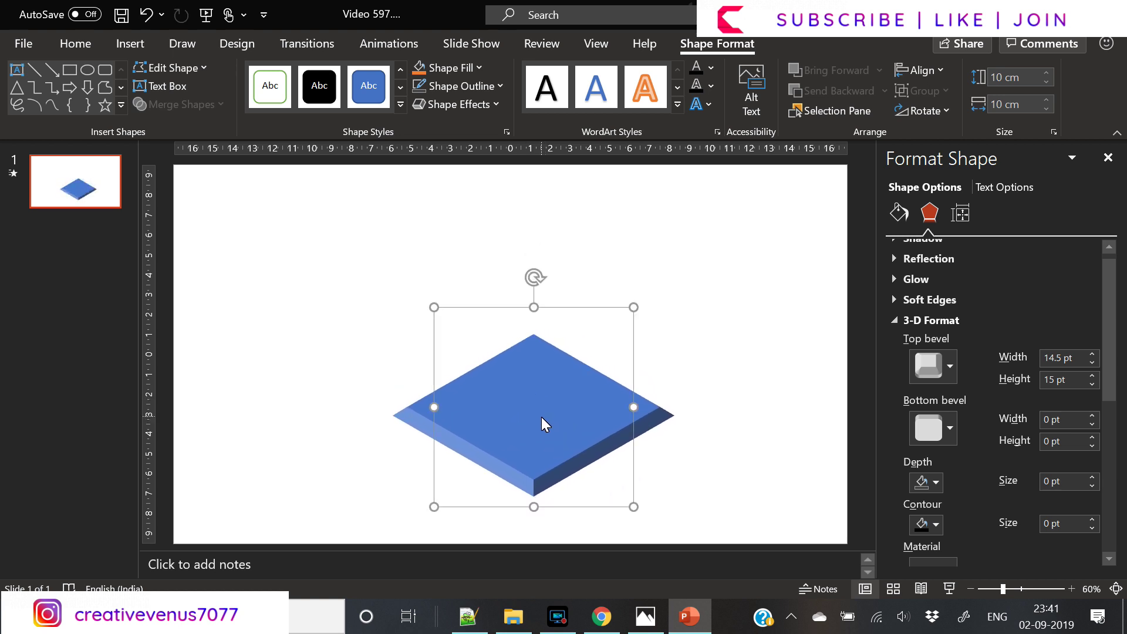
Paste a copy of the slab above the original and cut its height to 8 cm.
key(ctrl+v)
drag(545, 429, 542, 384)
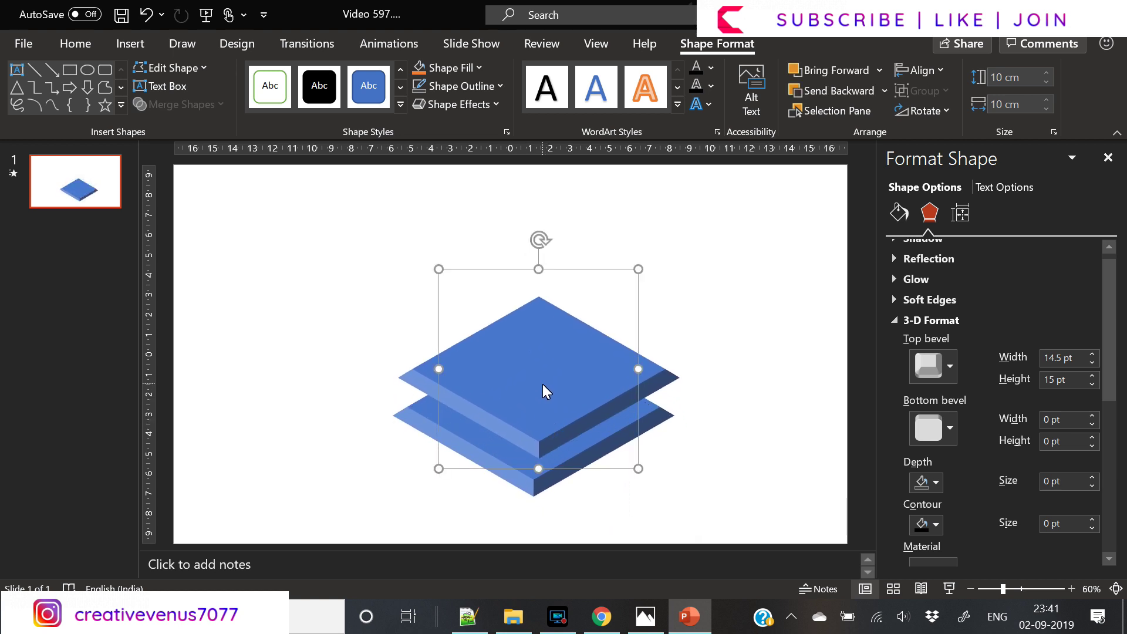
click(1042, 82)
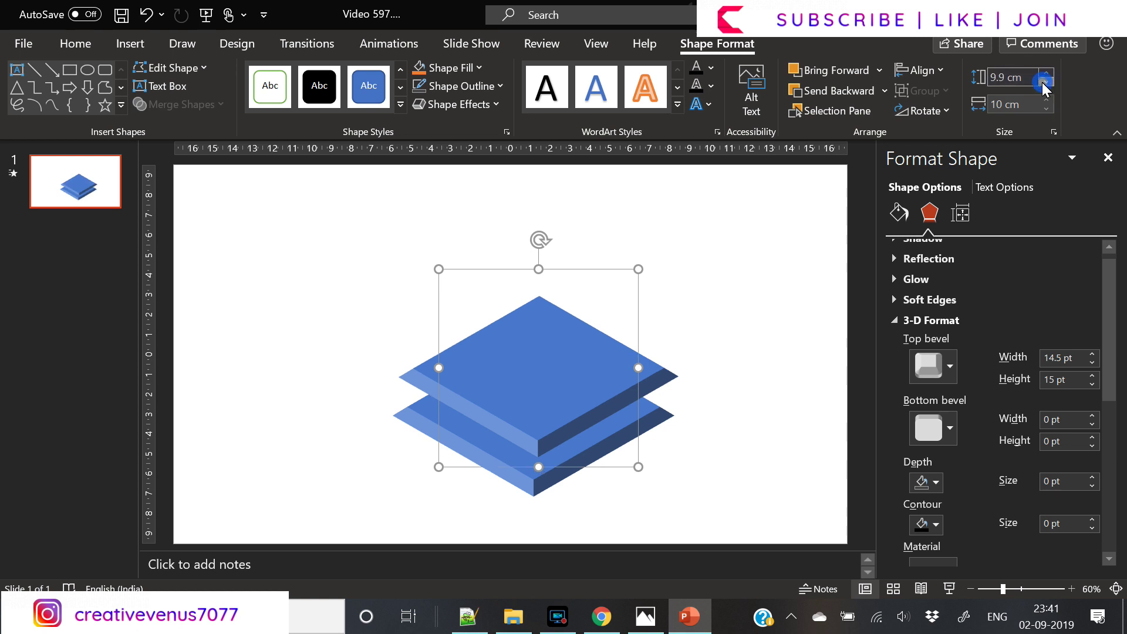
click(1041, 83)
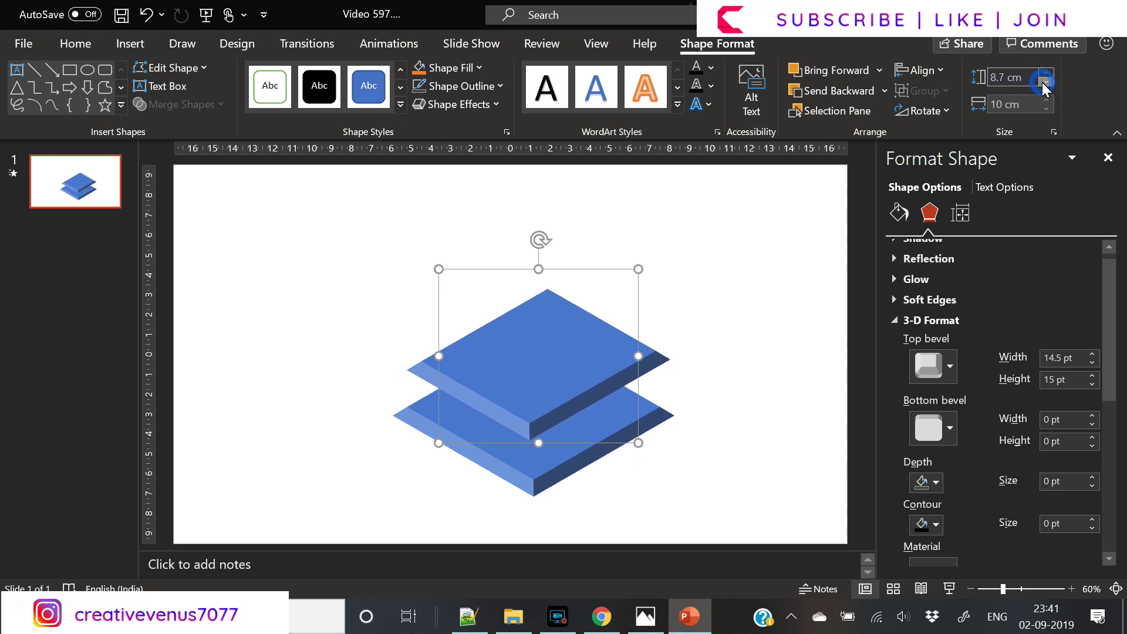
click(1041, 82)
click(1041, 82)
click(1041, 82)
Narrow the copy to 8 cm wide and centre it on the bottom slab.
click(1043, 108)
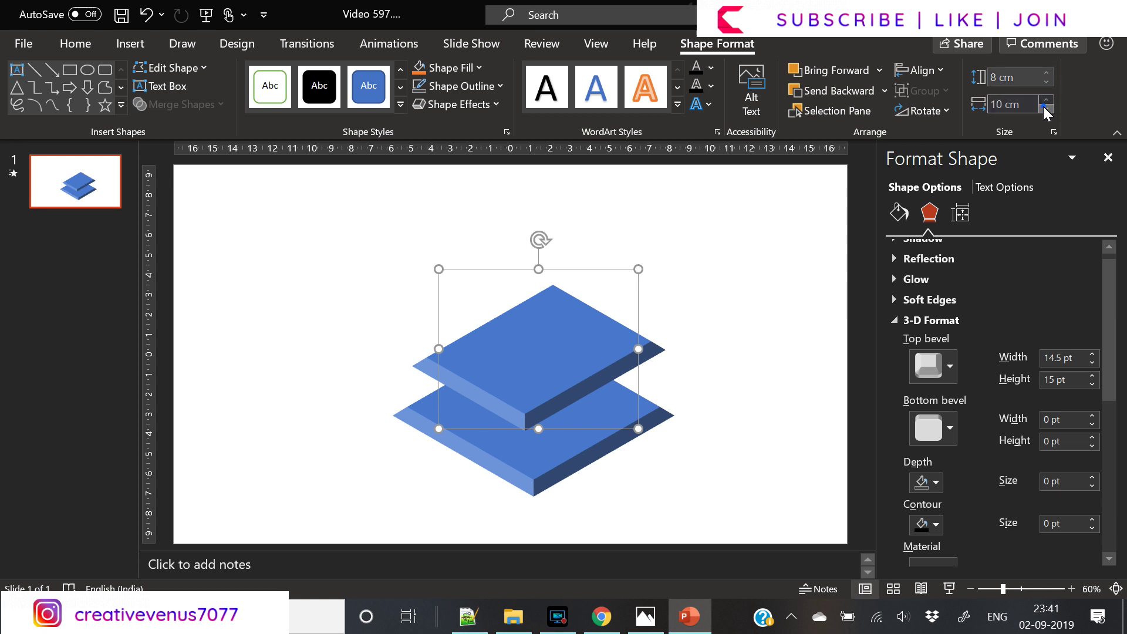
click(1044, 108)
click(1043, 108)
click(1043, 108)
click(1043, 108)
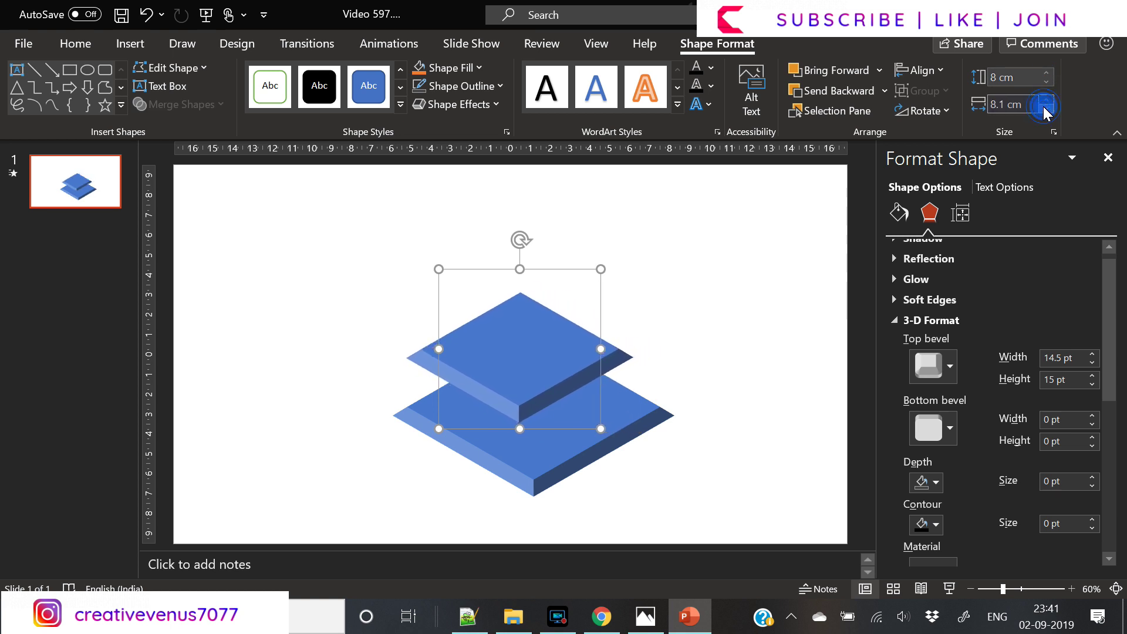
click(1044, 108)
drag(519, 350, 529, 371)
Paste another copy, shrink it to 7 cm, and centre it atop the stack.
key(ctrl+v)
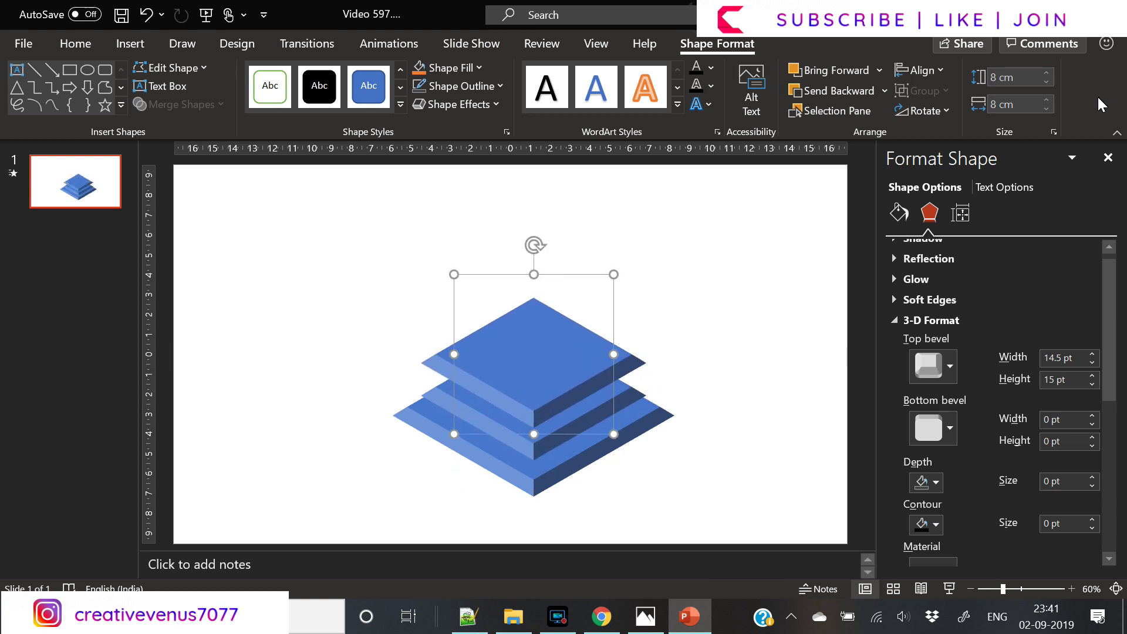
drag(1047, 84, 1044, 111)
drag(537, 359, 548, 374)
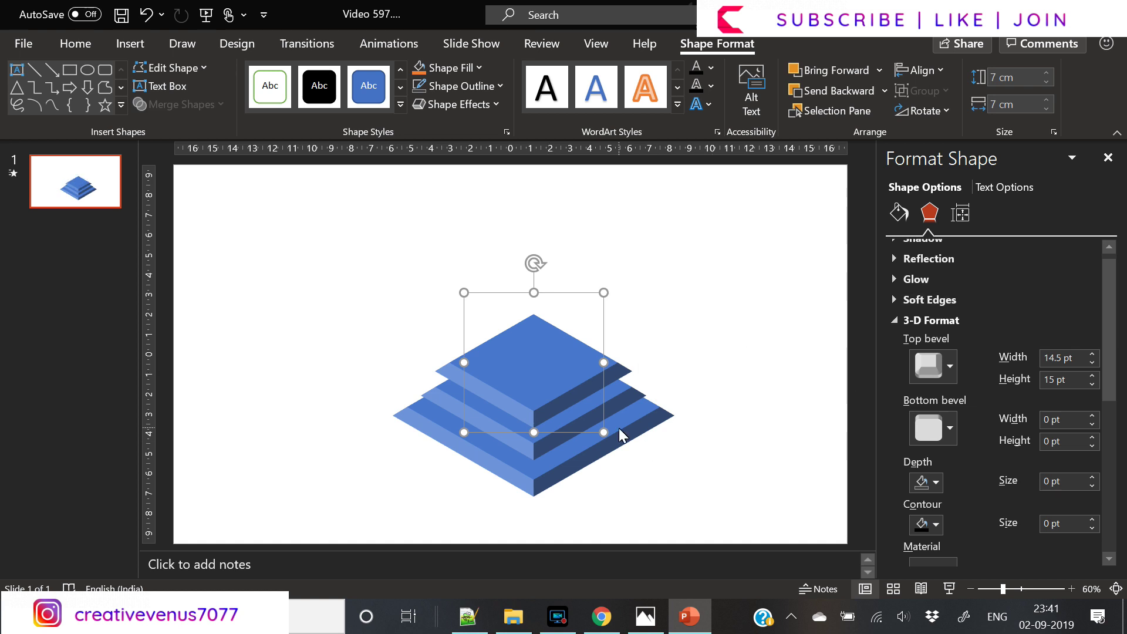
drag(539, 355, 538, 329)
Paste a copy of the top slab and reduce its height to 5.5 cm.
key(ctrl+v)
click(1045, 83)
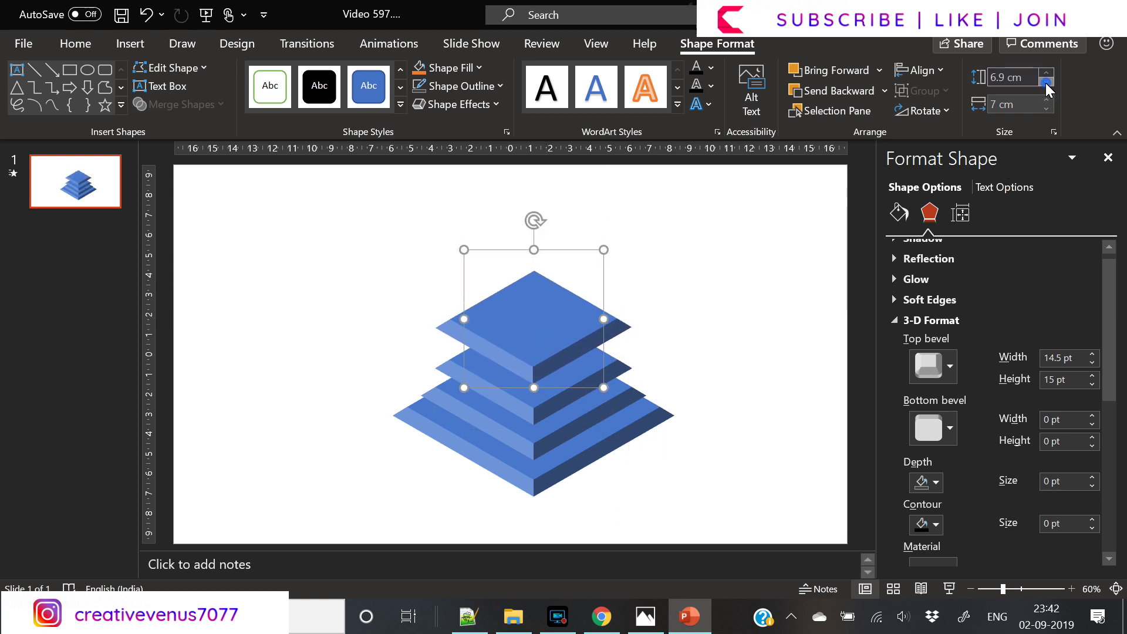
click(1044, 83)
click(1044, 83)
click(1045, 84)
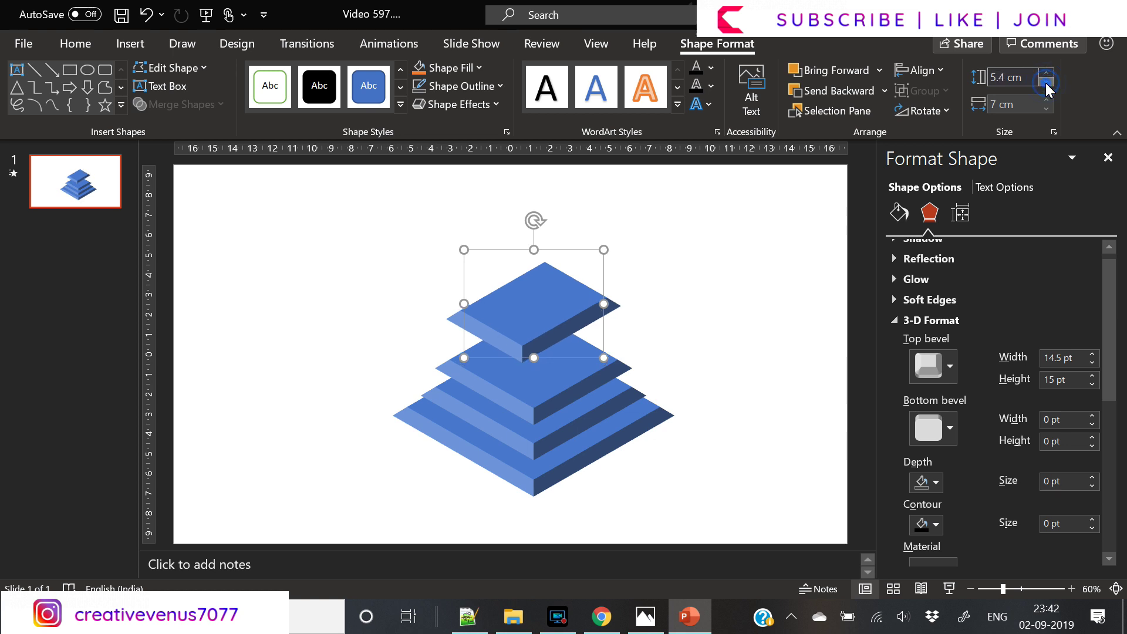
Narrow the new slab to 5.5 cm and centre it on the pyramid.
click(1044, 109)
click(1045, 109)
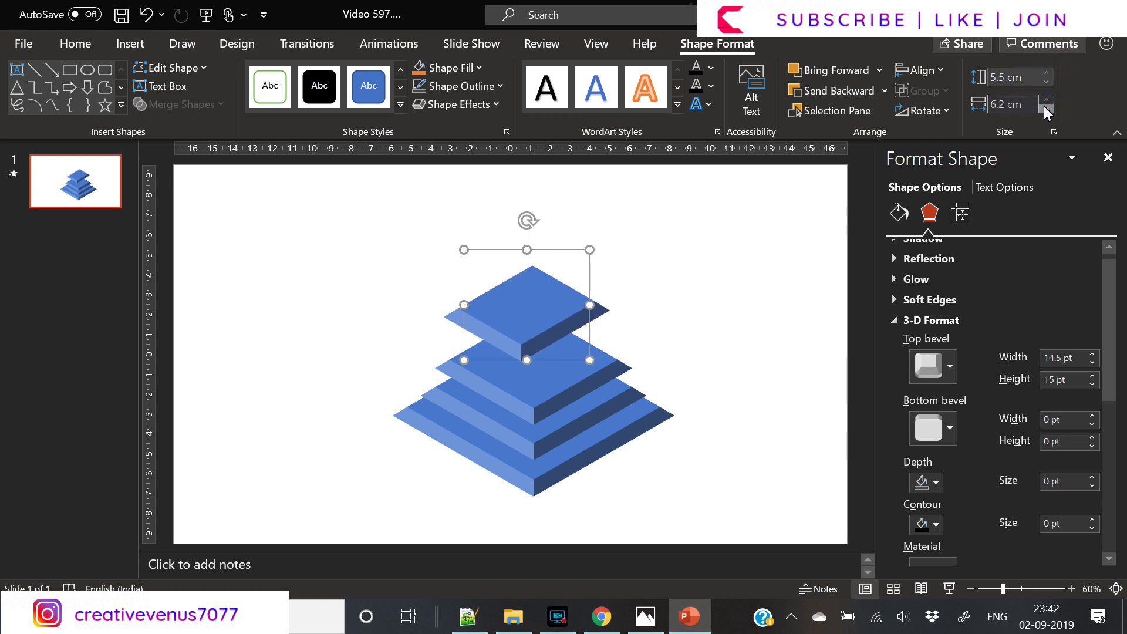
click(1045, 109)
click(1044, 109)
click(1045, 109)
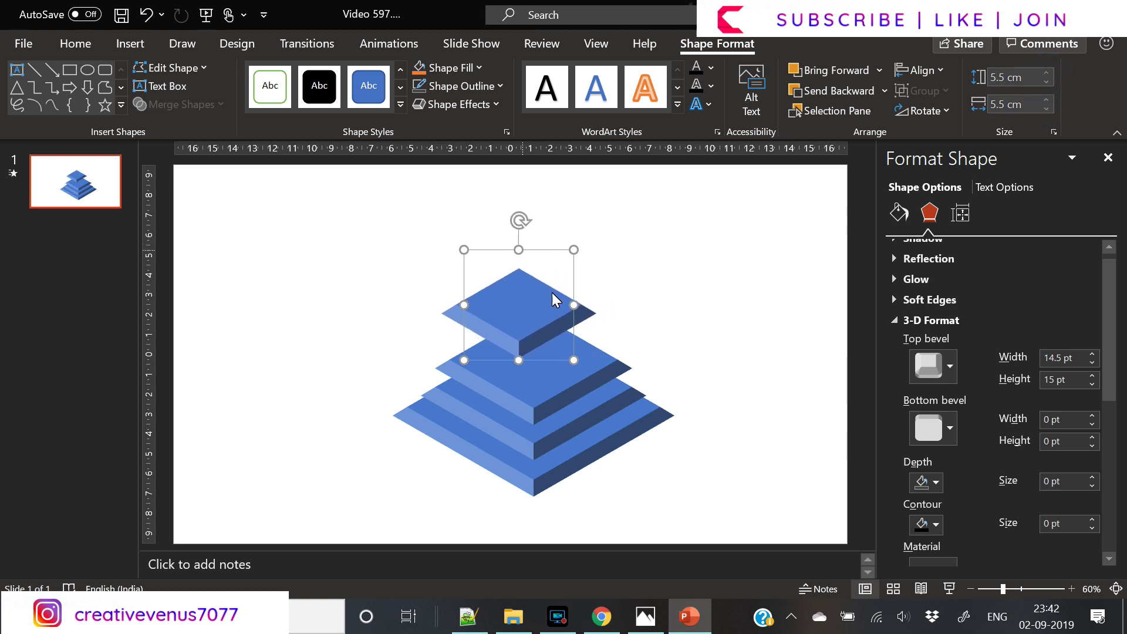
drag(527, 312, 542, 347)
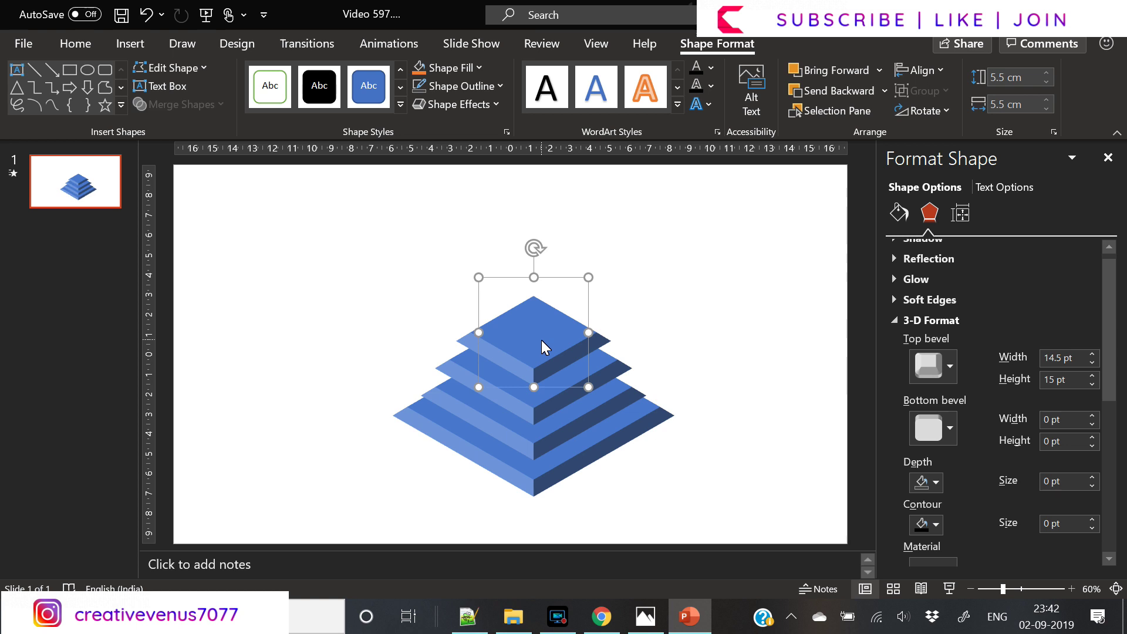
Paste another diamond copy above the pyramid and set its height to 4.5 cm.
key(ctrl+v)
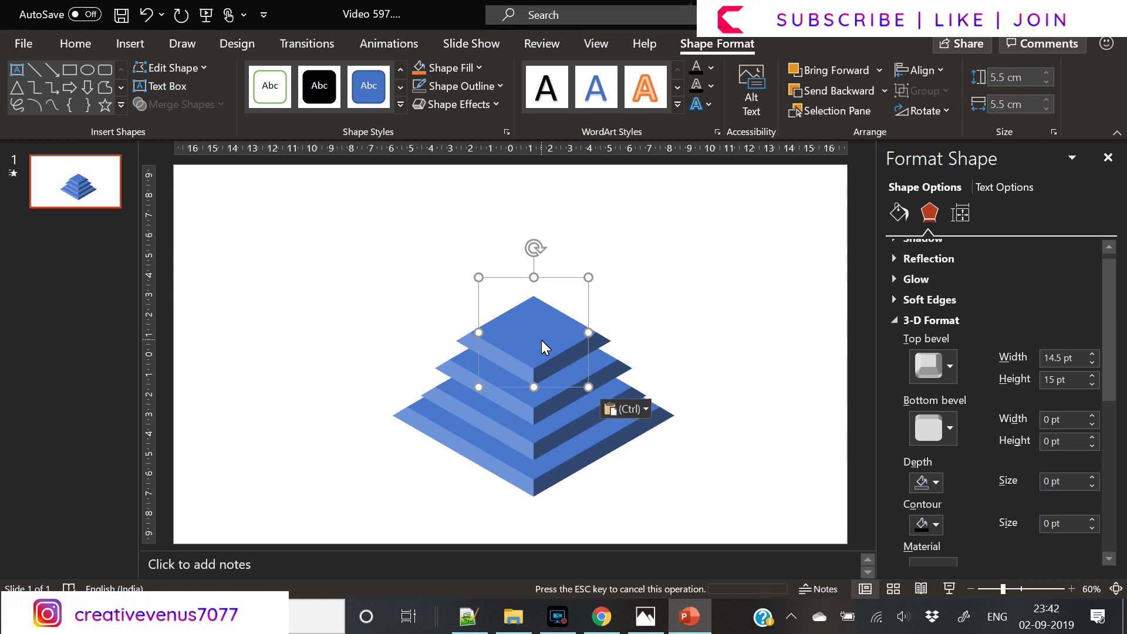
drag(541, 348, 534, 306)
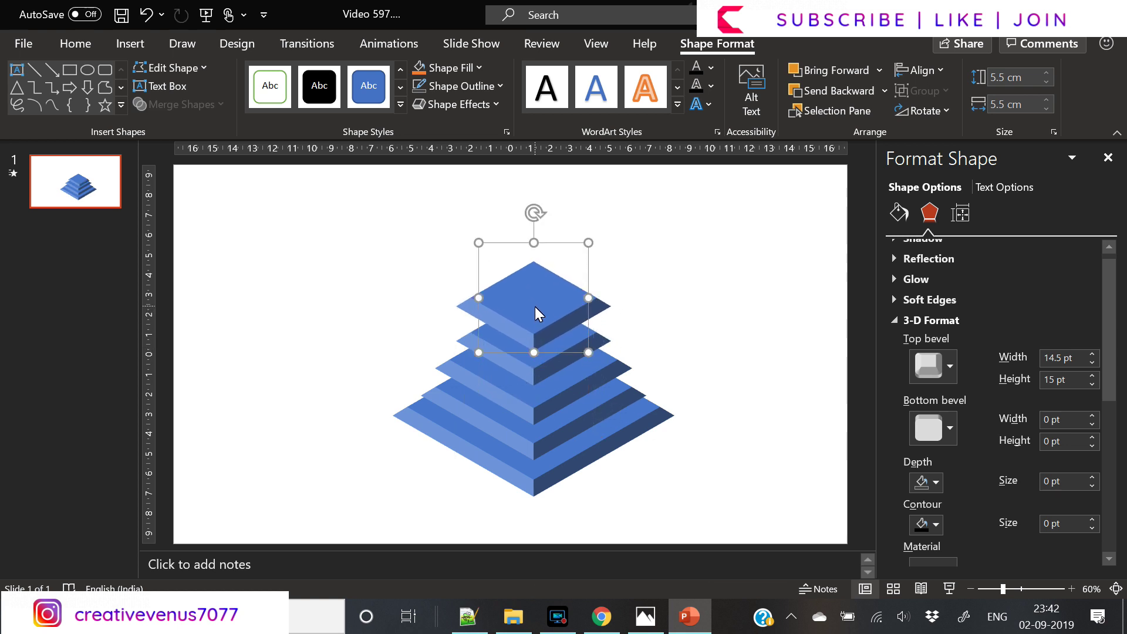
click(1045, 82)
click(1043, 82)
click(1043, 82)
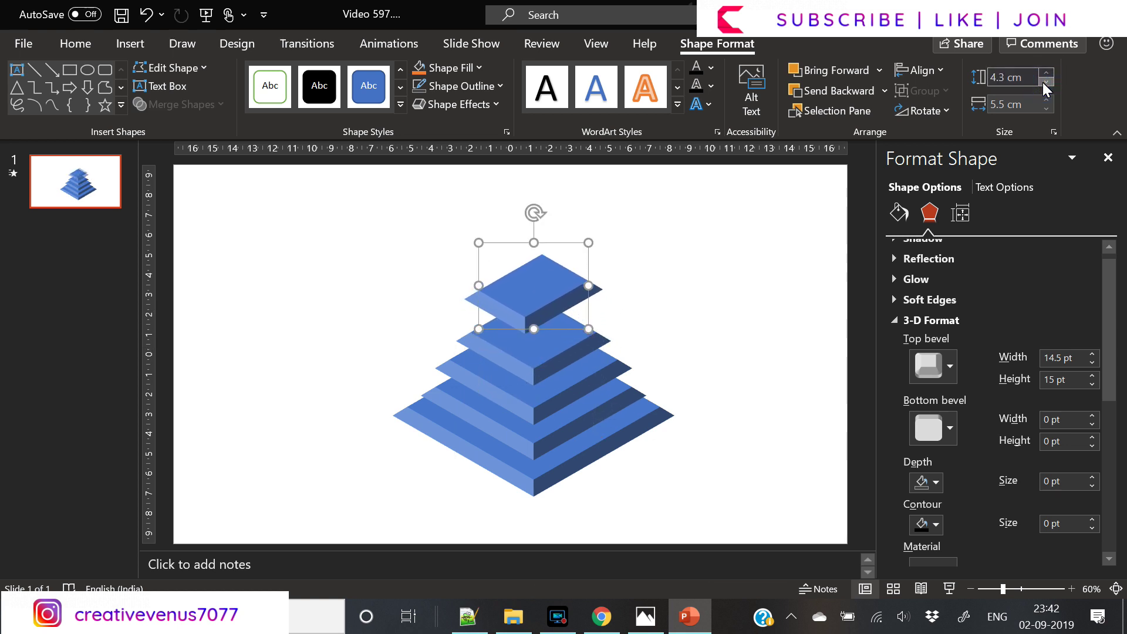
click(1045, 84)
click(1045, 82)
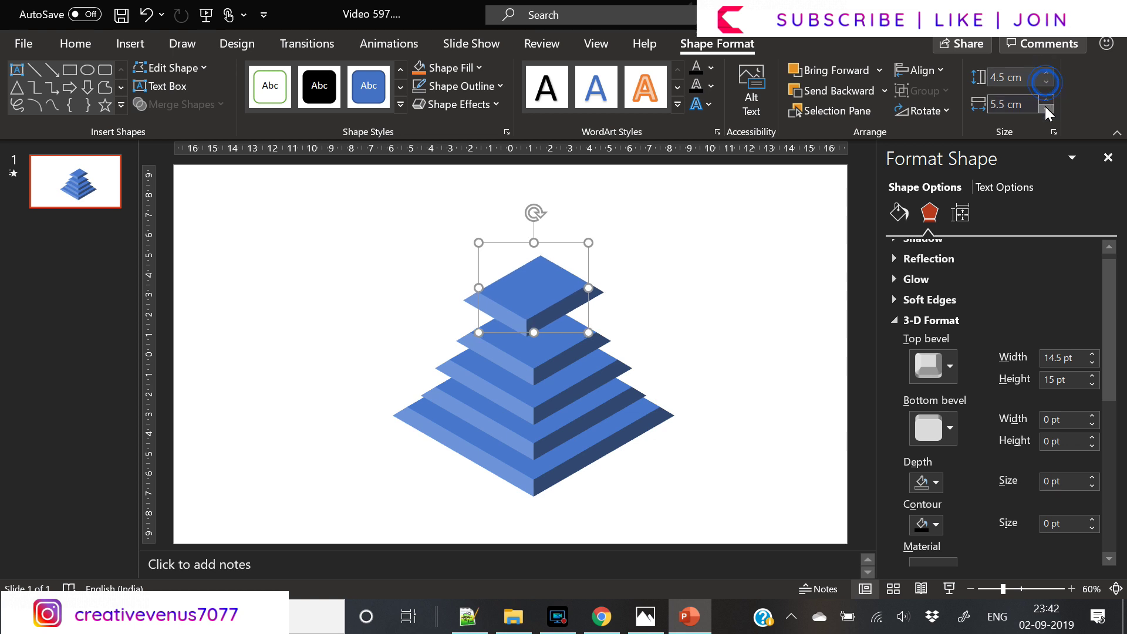
Narrow it to 4.5 cm, seat it on the pyramid, and paste a further copy above.
click(1044, 109)
click(1044, 109)
click(1045, 109)
click(1045, 110)
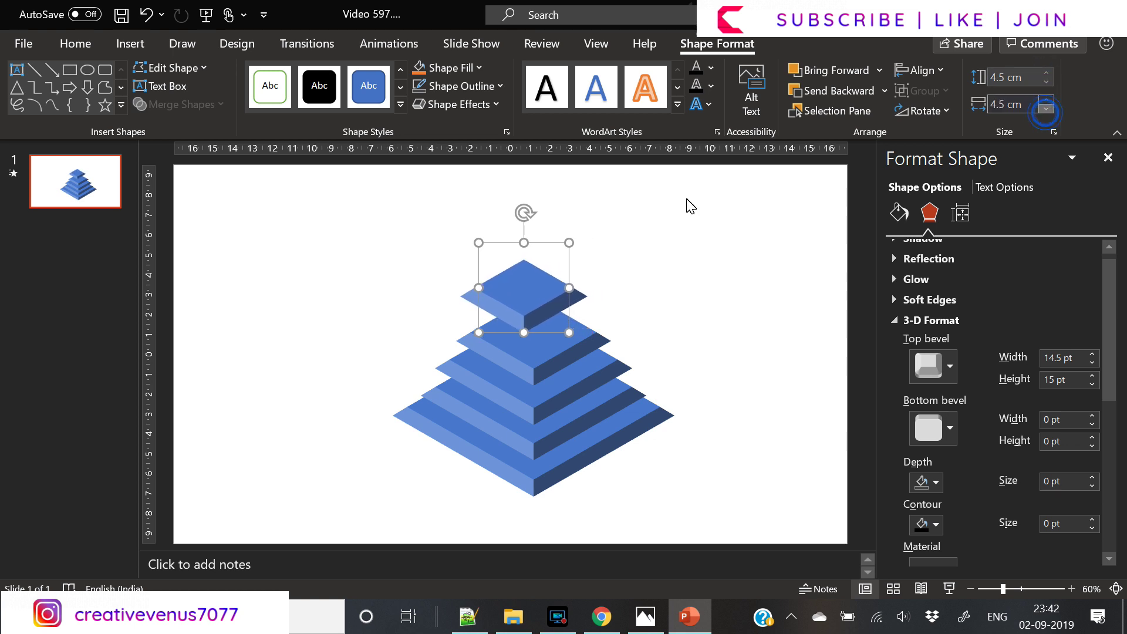
drag(534, 283, 540, 301)
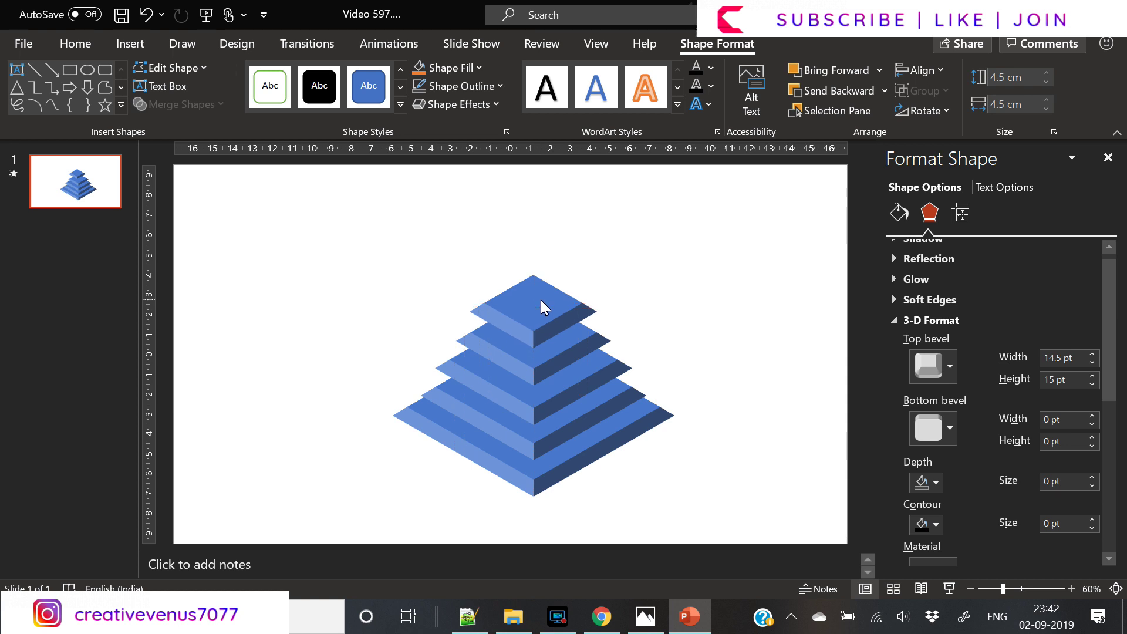
key(Down)
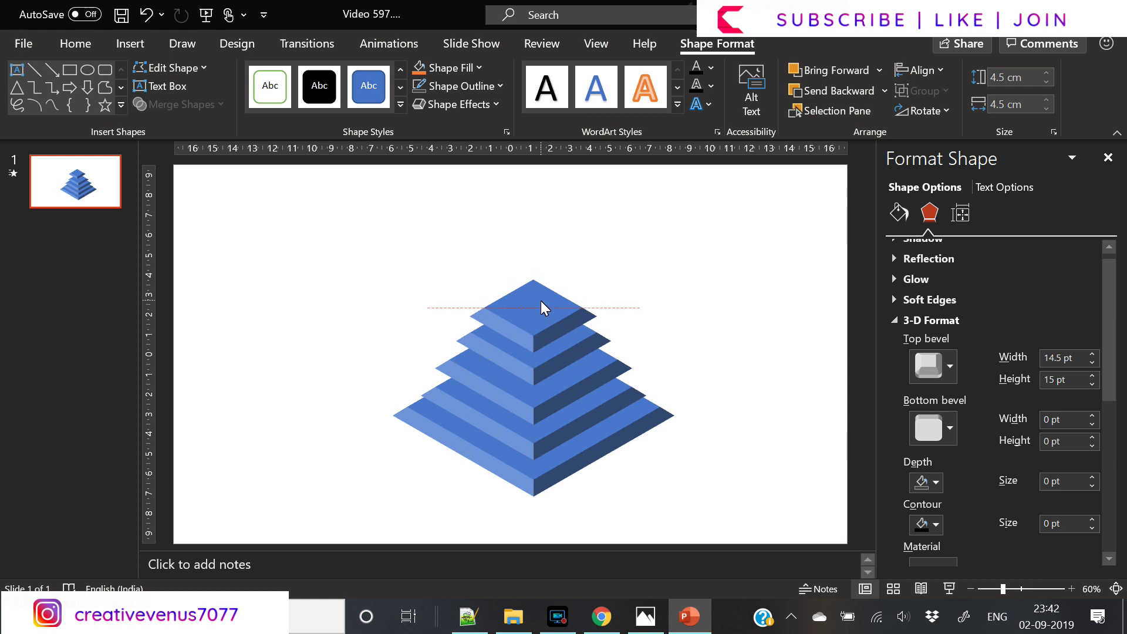
key(Up)
key(Up)
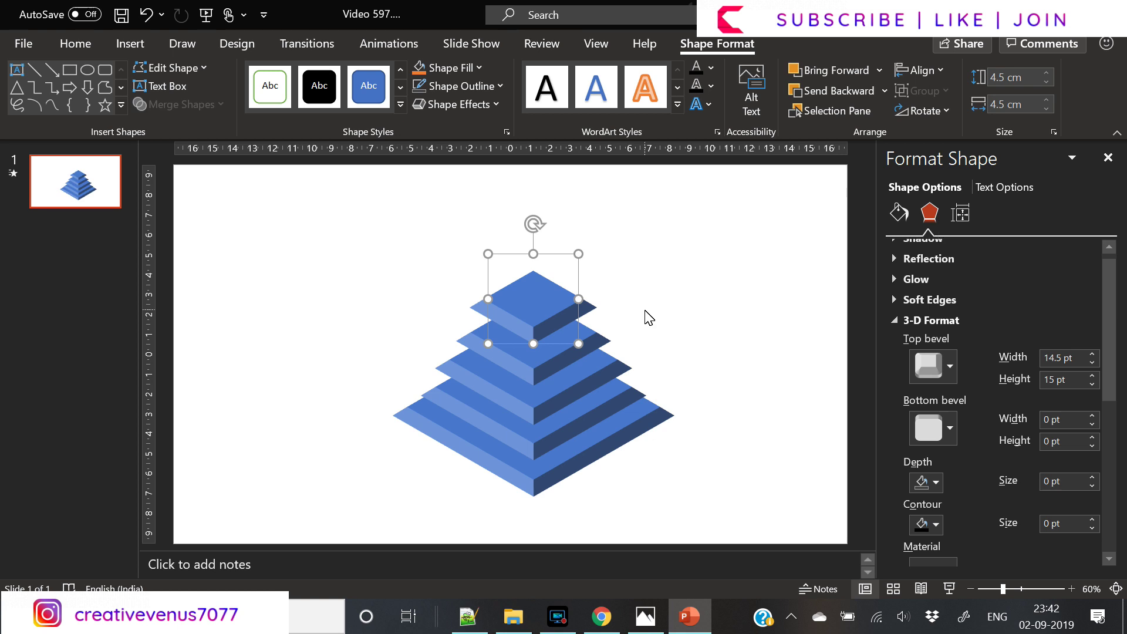
key(ctrl+v)
drag(562, 321, 547, 277)
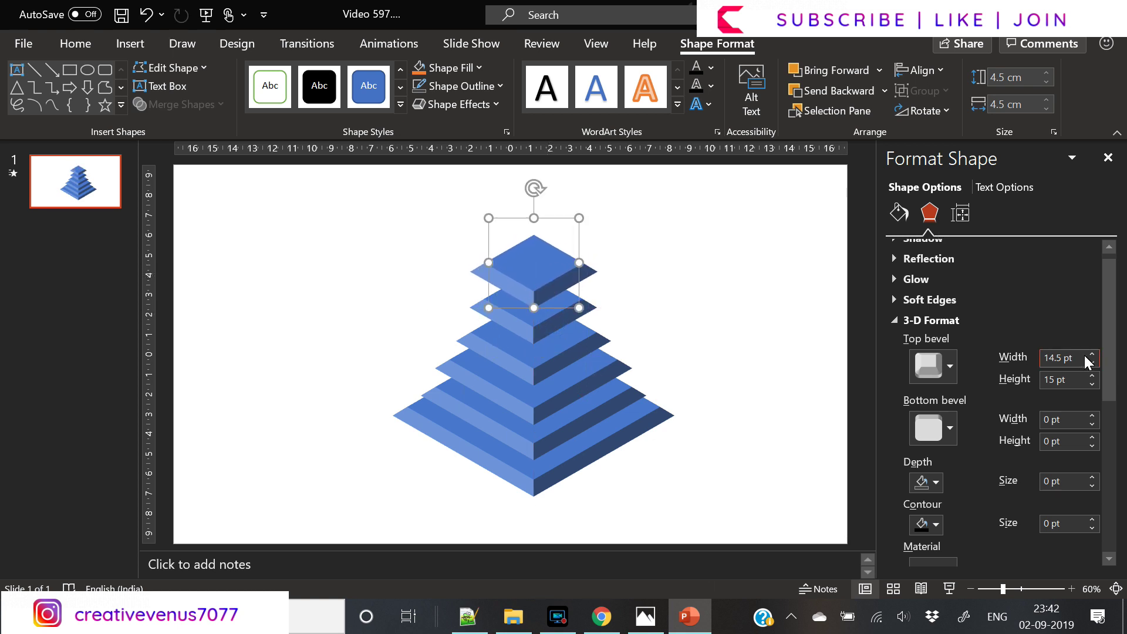
Give the new diamond a 64.5 × 45 pt top bevel, shrink it to 3 cm, and centre it on top.
drag(1092, 356, 1091, 362)
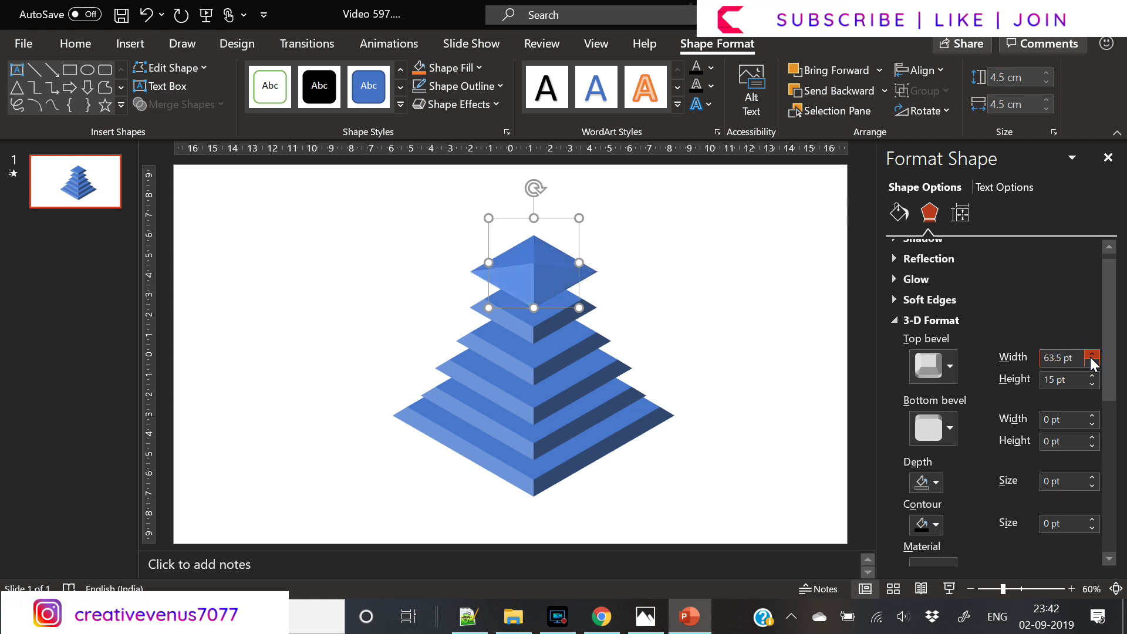
click(1091, 356)
drag(1092, 376, 1094, 375)
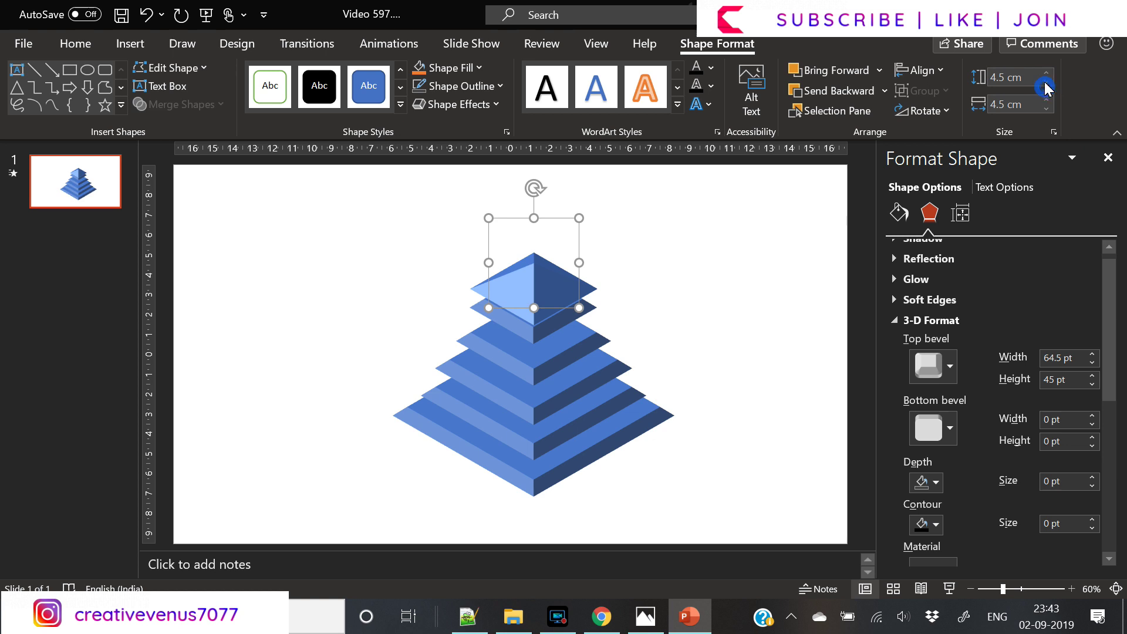
drag(1045, 84, 1043, 108)
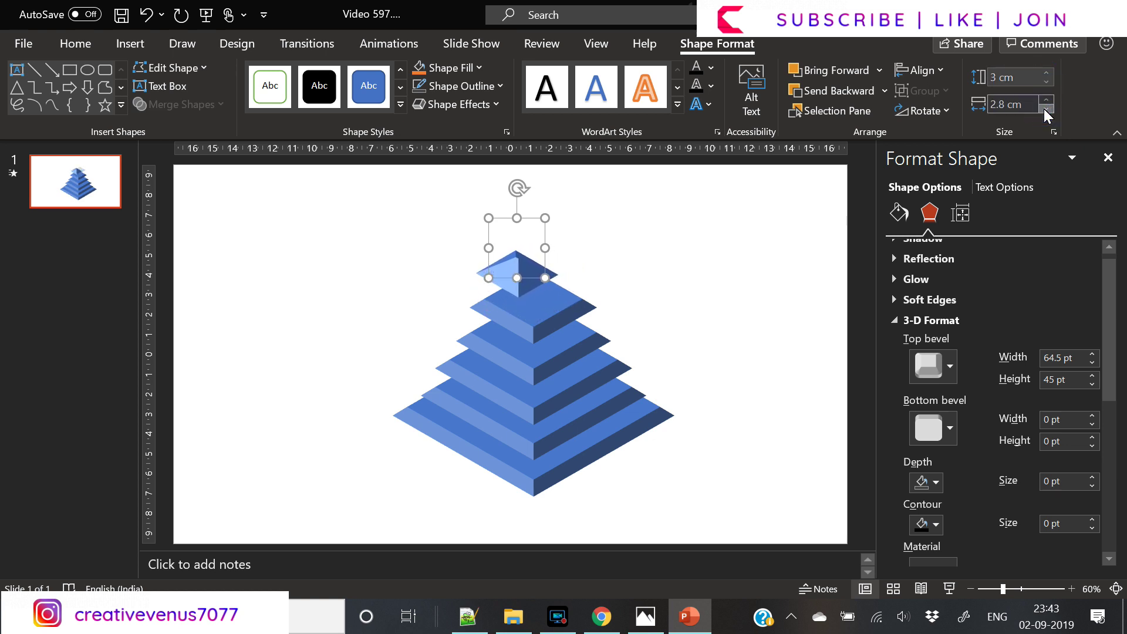
drag(522, 273, 539, 284)
Check each layer and nudge the tip and bottom layer into alignment.
click(544, 446)
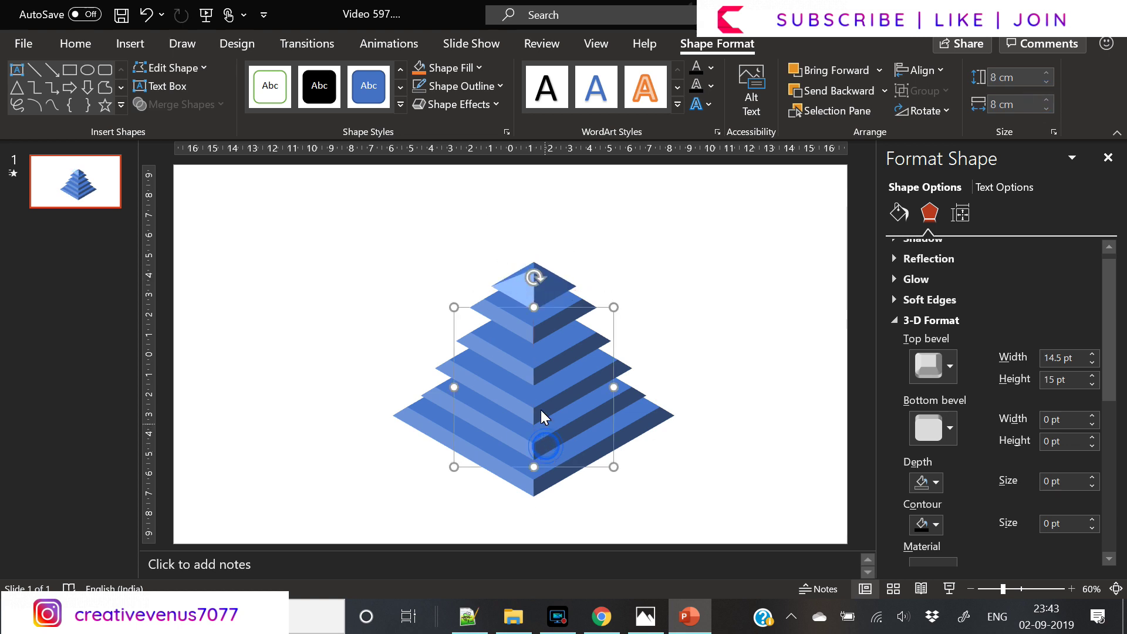
click(534, 372)
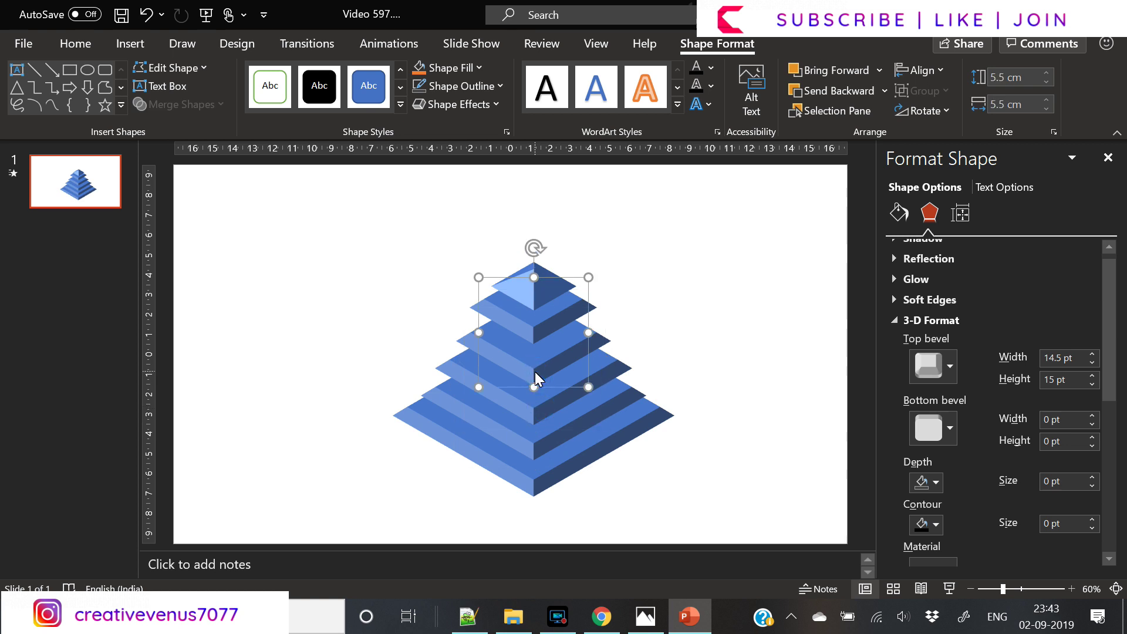
key(ctrl+z)
click(537, 338)
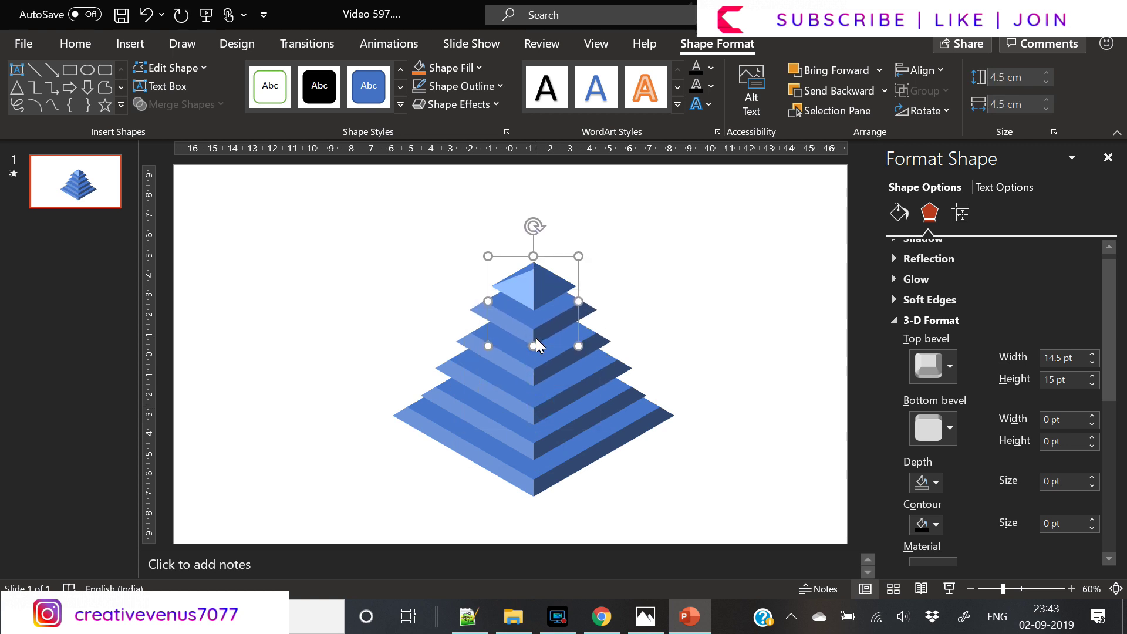
click(539, 298)
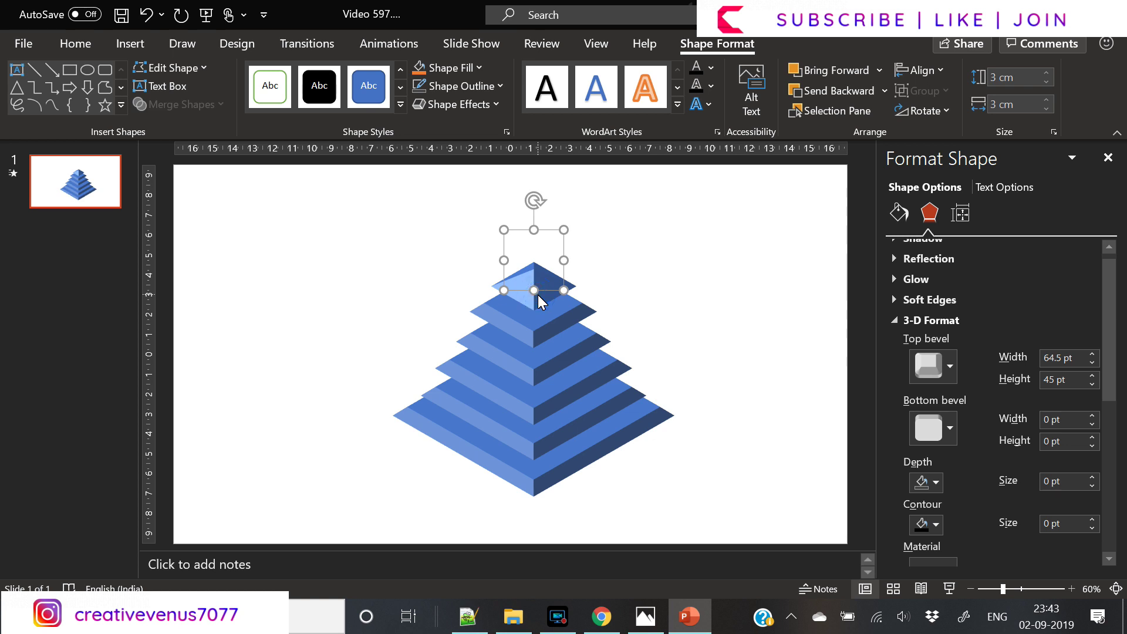
key(ctrl+Up)
key(ctrl+Up)
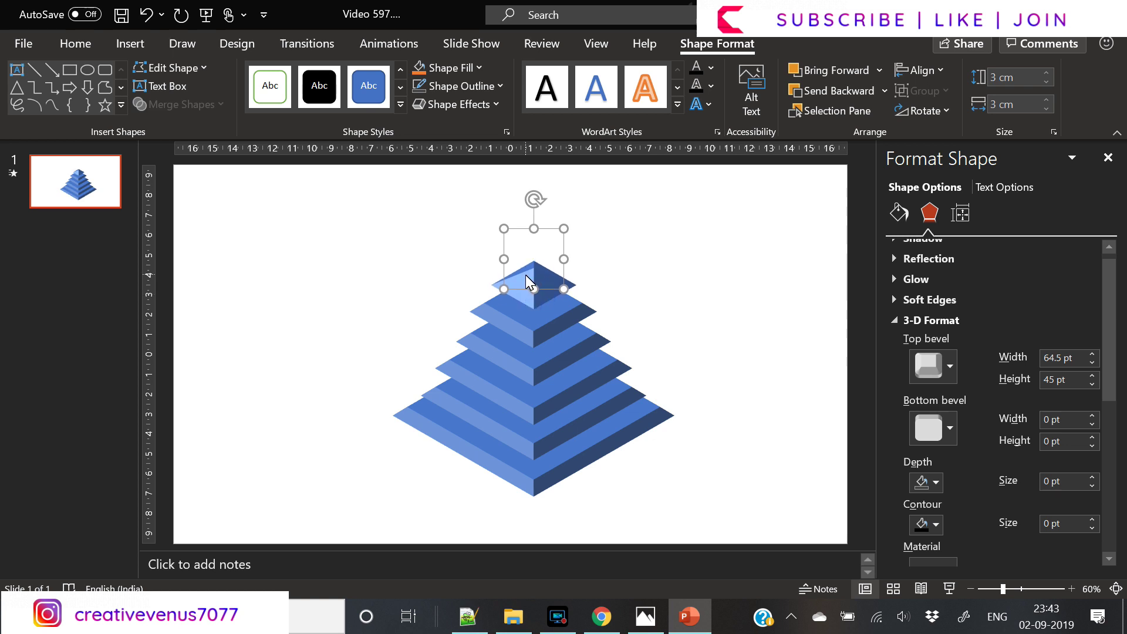
click(526, 492)
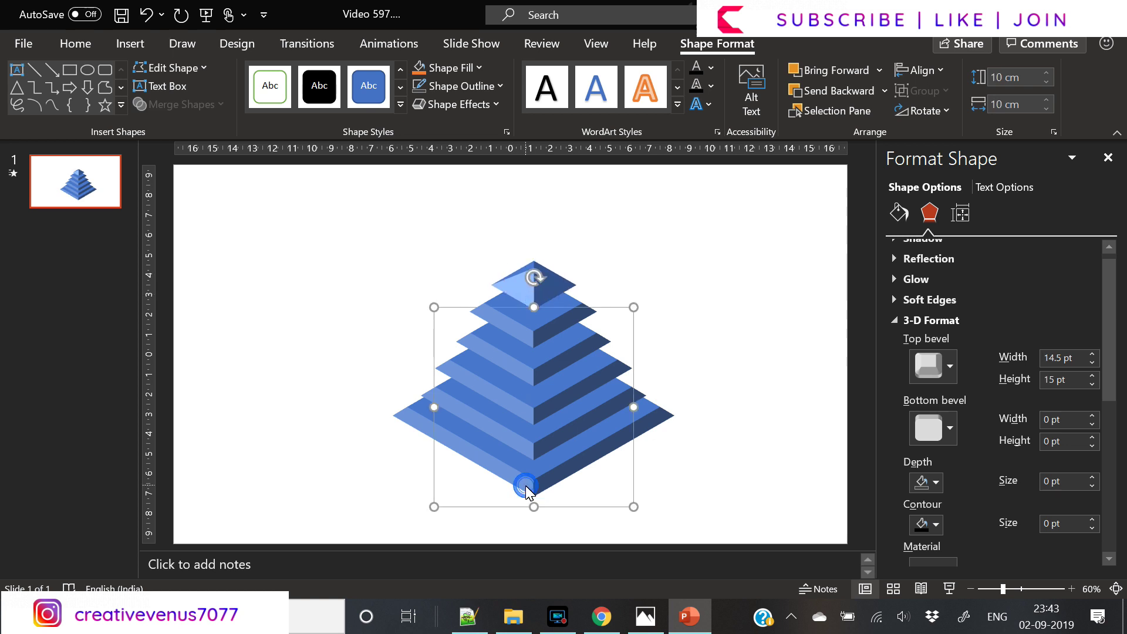
key(Down)
key(Down)
key(Down)
key(Down)
key(Down)
key(Up)
key(Up)
key(Up)
key(Up)
key(Up)
key(Up)
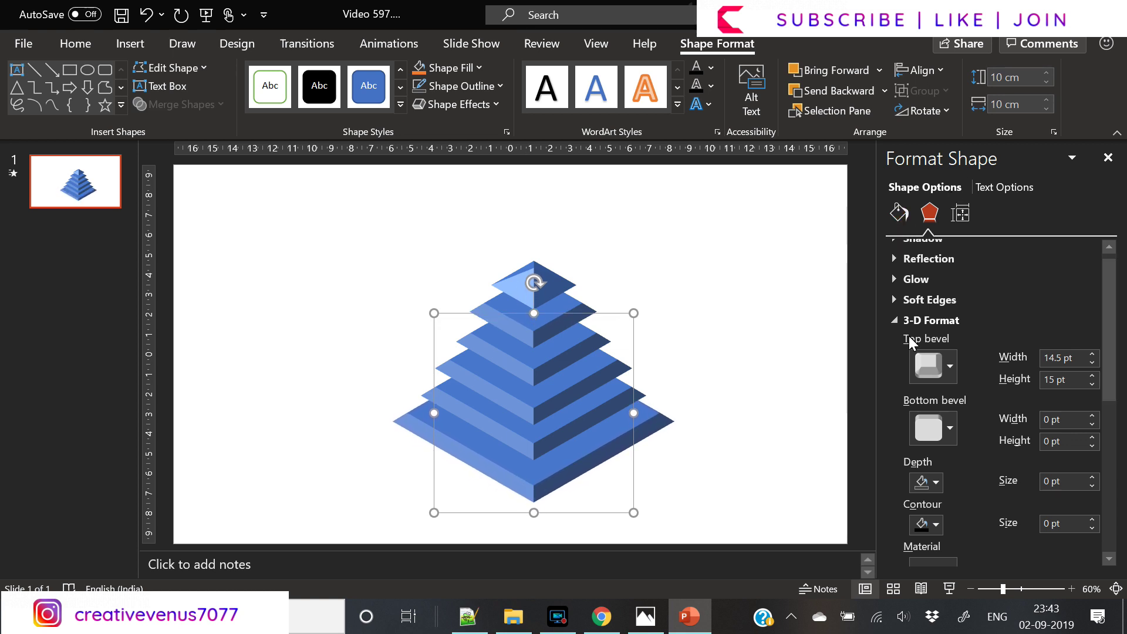
key(ctrl+a)
Apply a Standard 3-D material to all the pyramid layers.
scroll(1008, 284, down, 6)
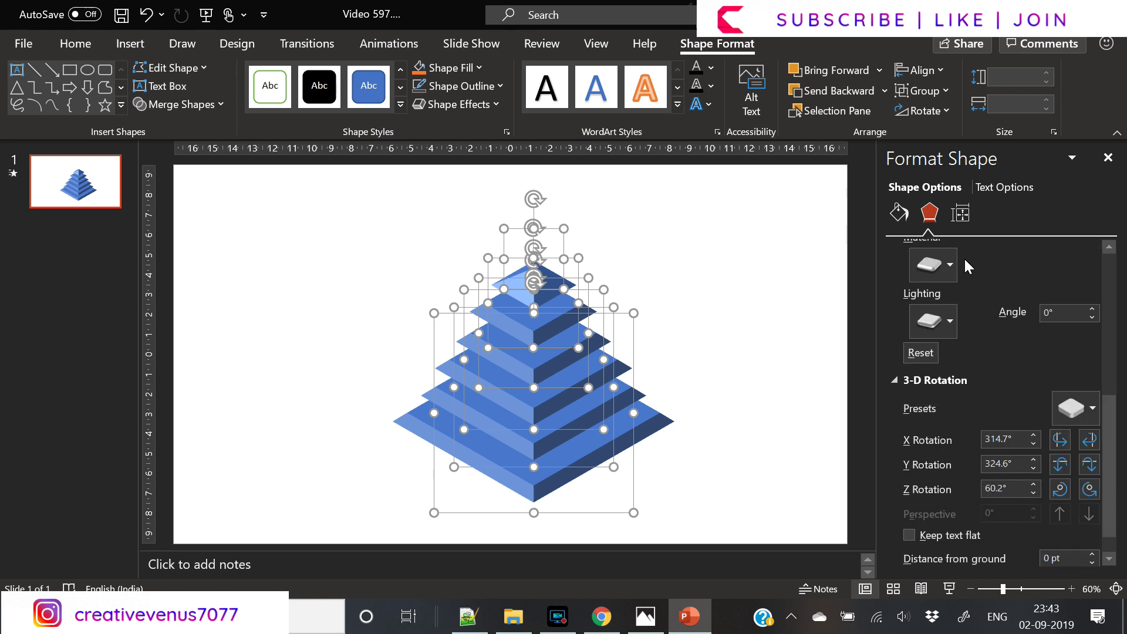
click(946, 271)
click(1074, 323)
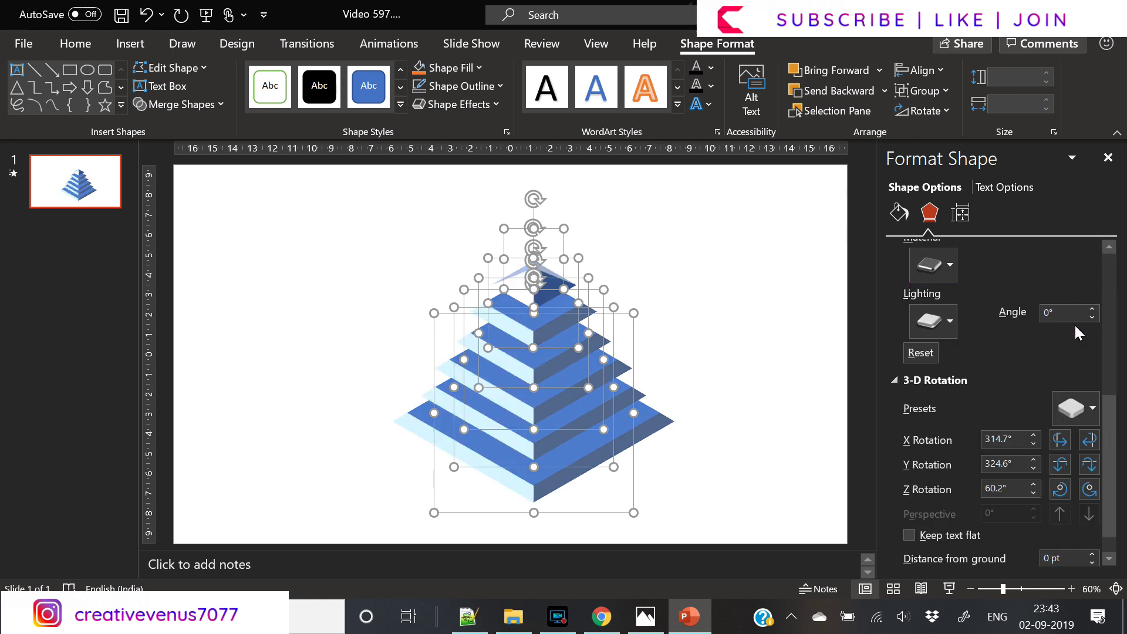
click(947, 265)
click(1030, 330)
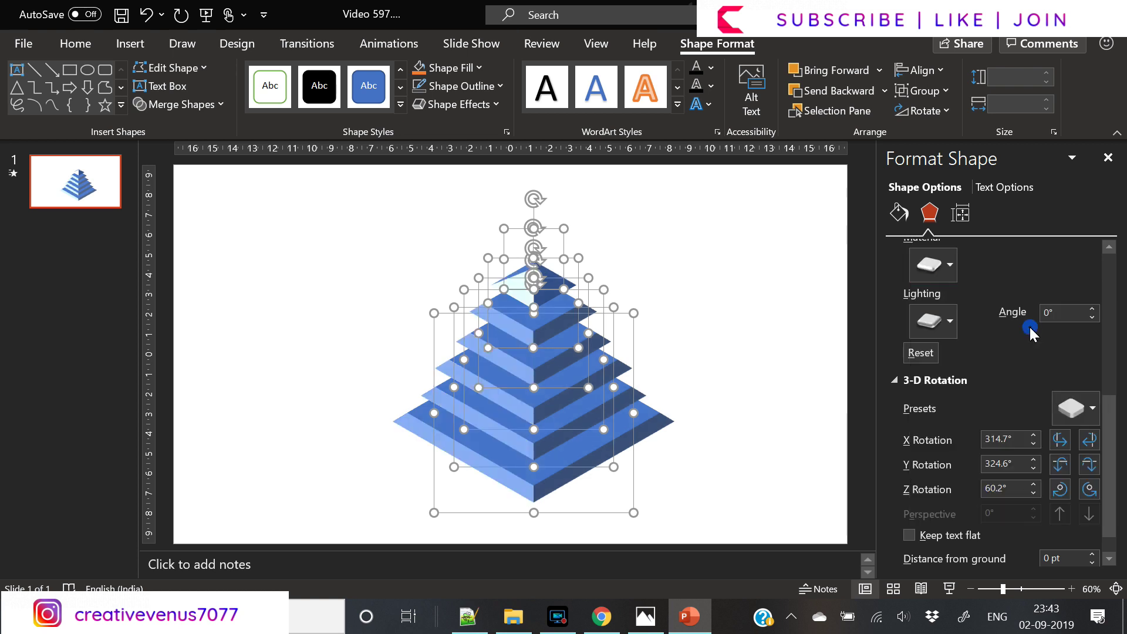
Sweep the lighting angle up toward 150° and return it to 0°.
click(936, 330)
click(970, 316)
click(1092, 309)
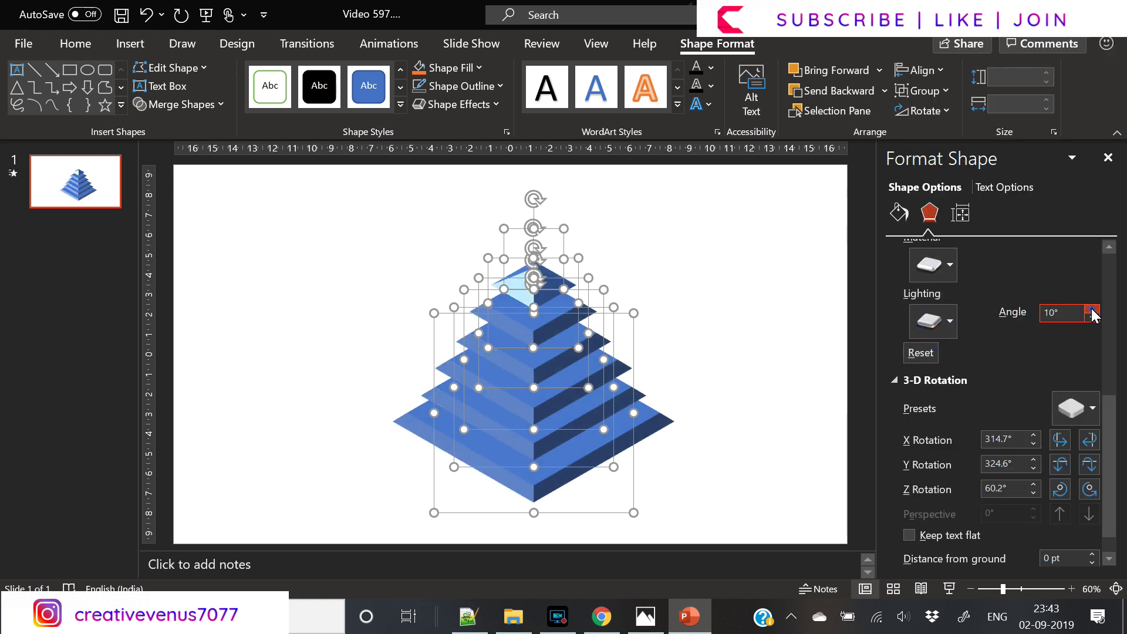
click(1091, 309)
click(1092, 309)
click(1092, 309)
click(1092, 310)
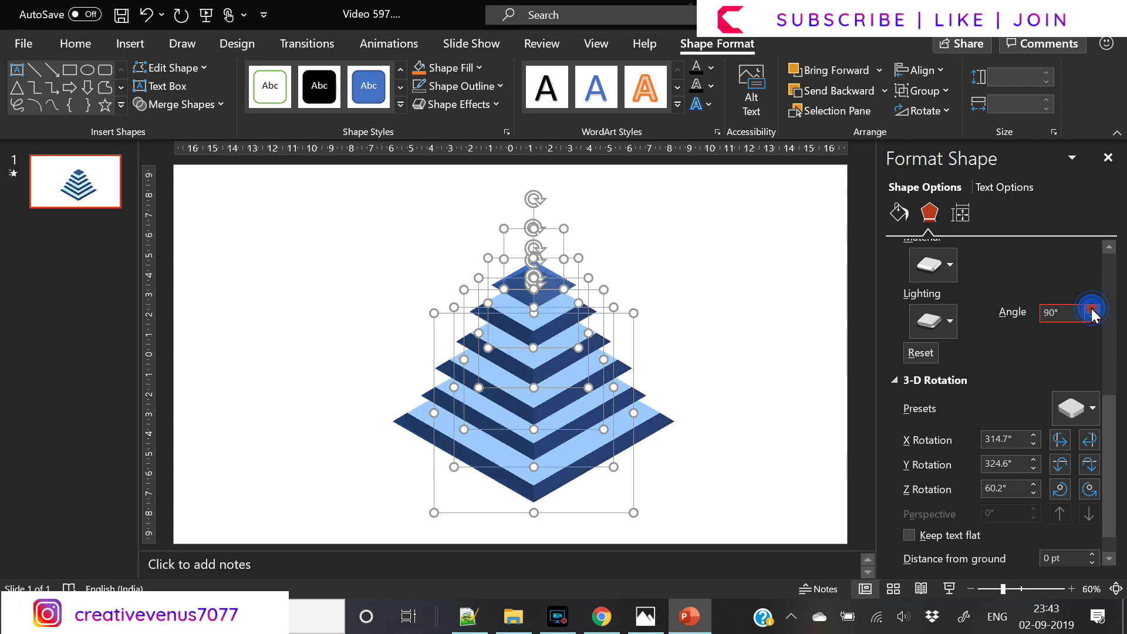
click(1092, 309)
click(1092, 310)
click(1092, 309)
click(1091, 310)
click(1091, 319)
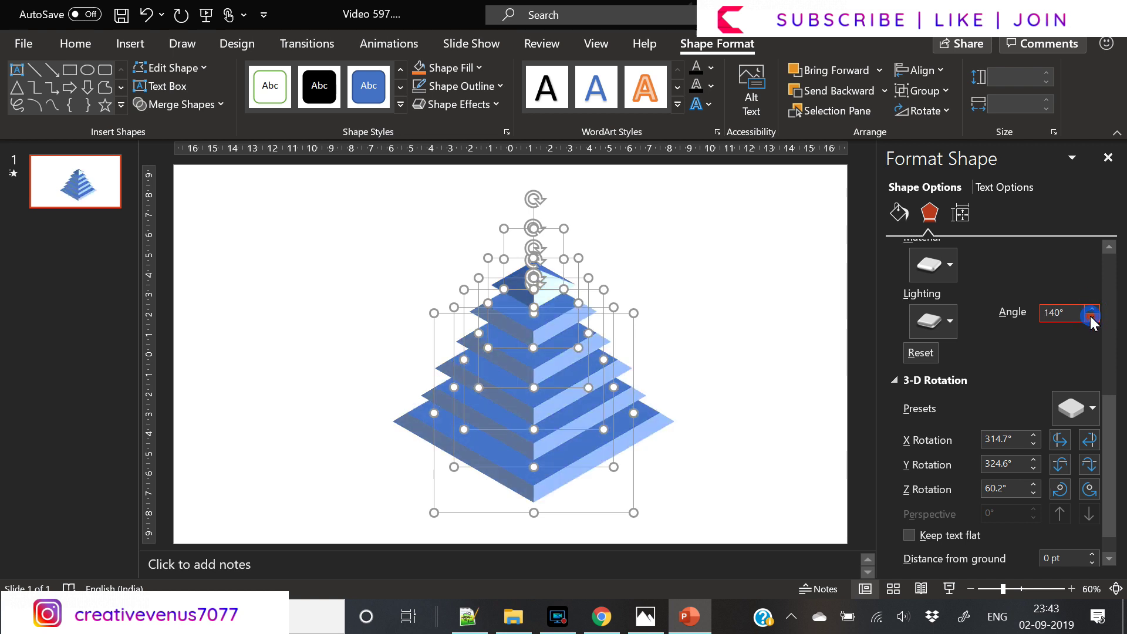
click(1091, 318)
click(1091, 318)
click(1092, 319)
click(1091, 319)
click(1092, 319)
click(1092, 318)
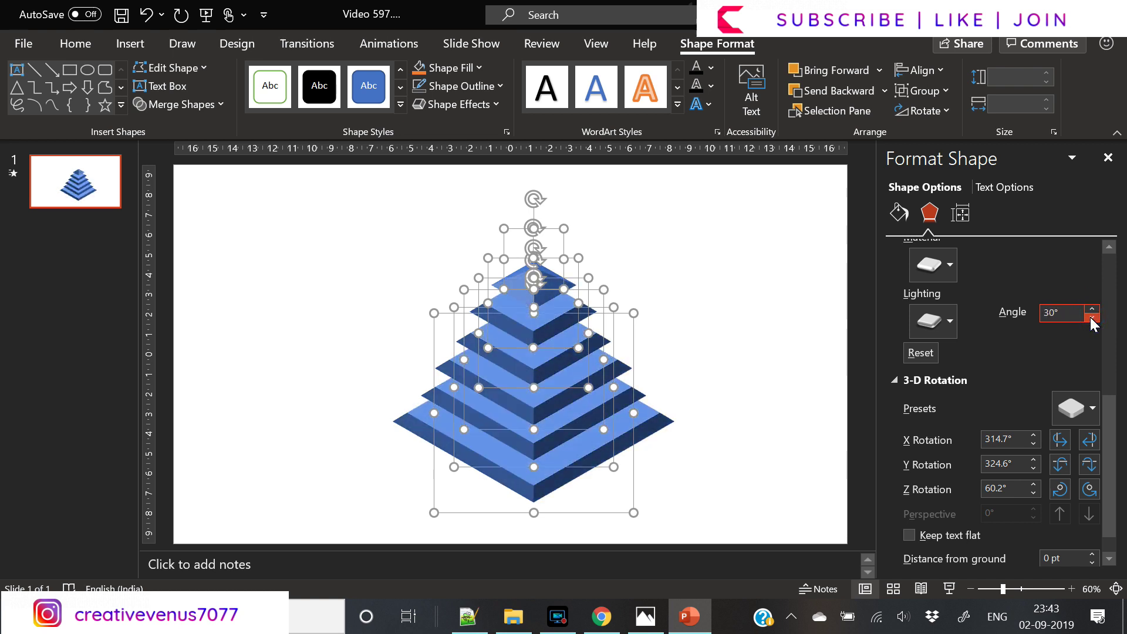
click(1092, 318)
click(1091, 319)
click(1092, 318)
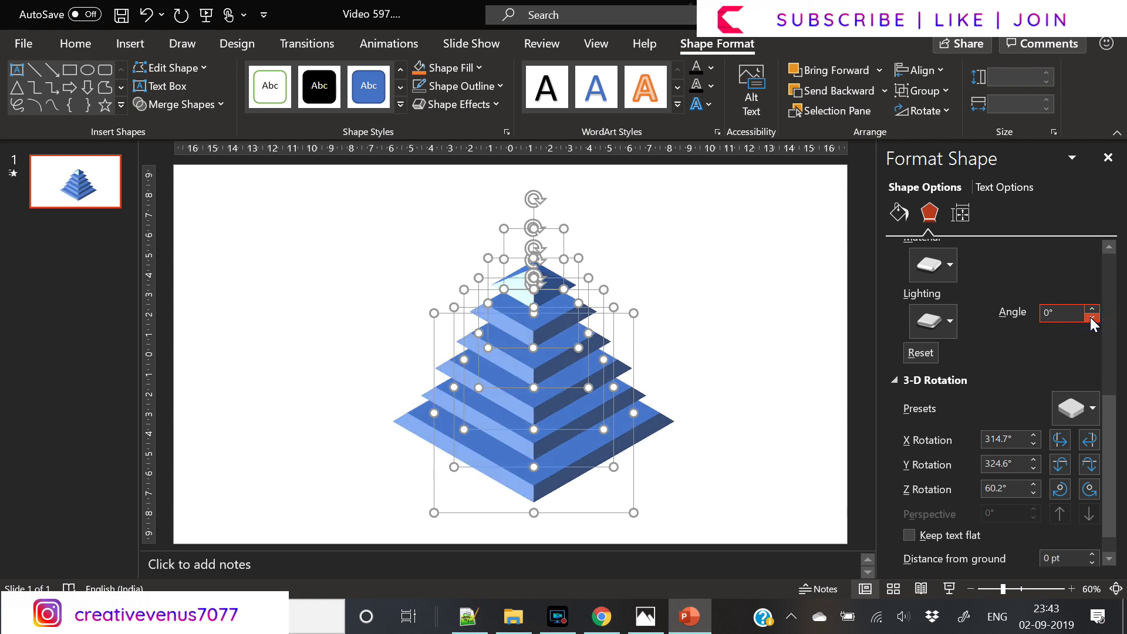
click(731, 334)
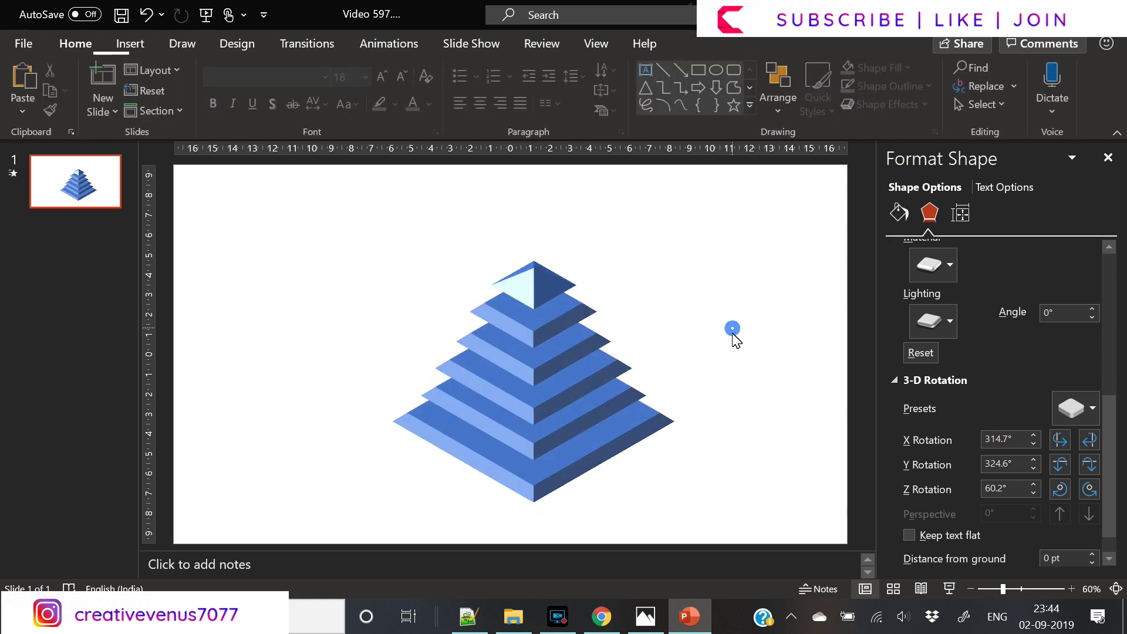
Fill the bottom pyramid tier with dark navy from the Standard colour hexagon.
click(646, 433)
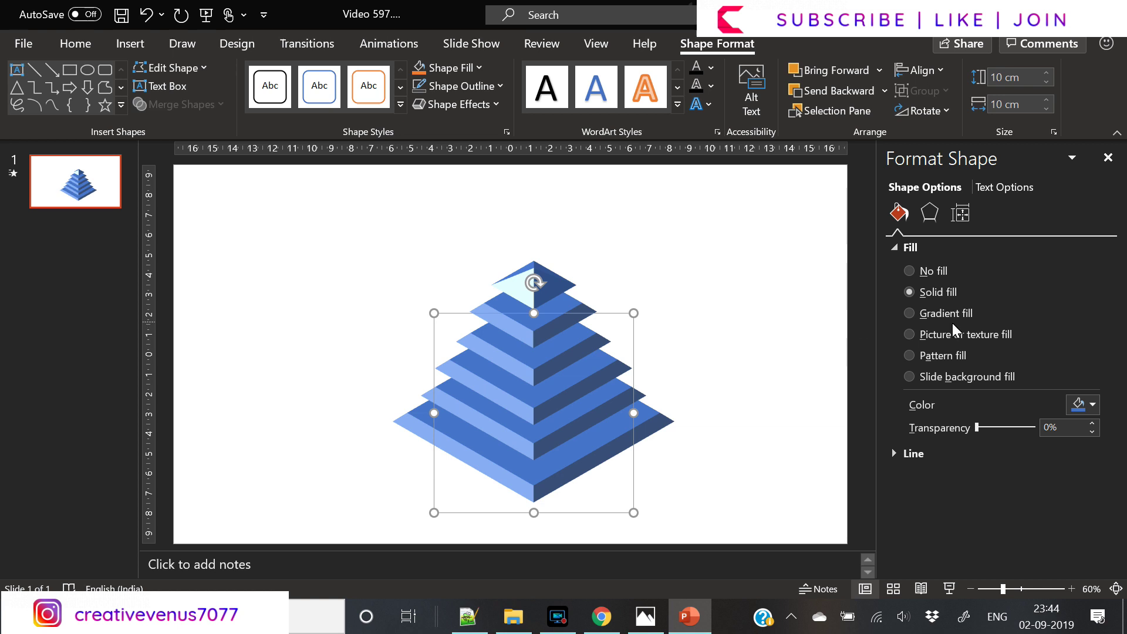
click(1090, 410)
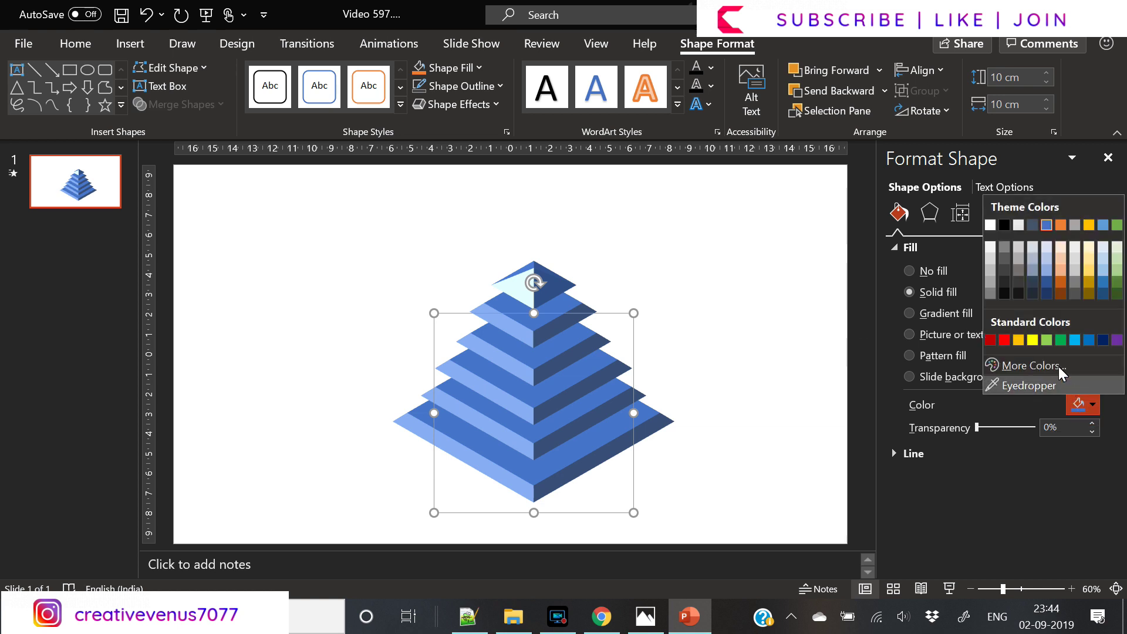
click(1033, 365)
click(475, 168)
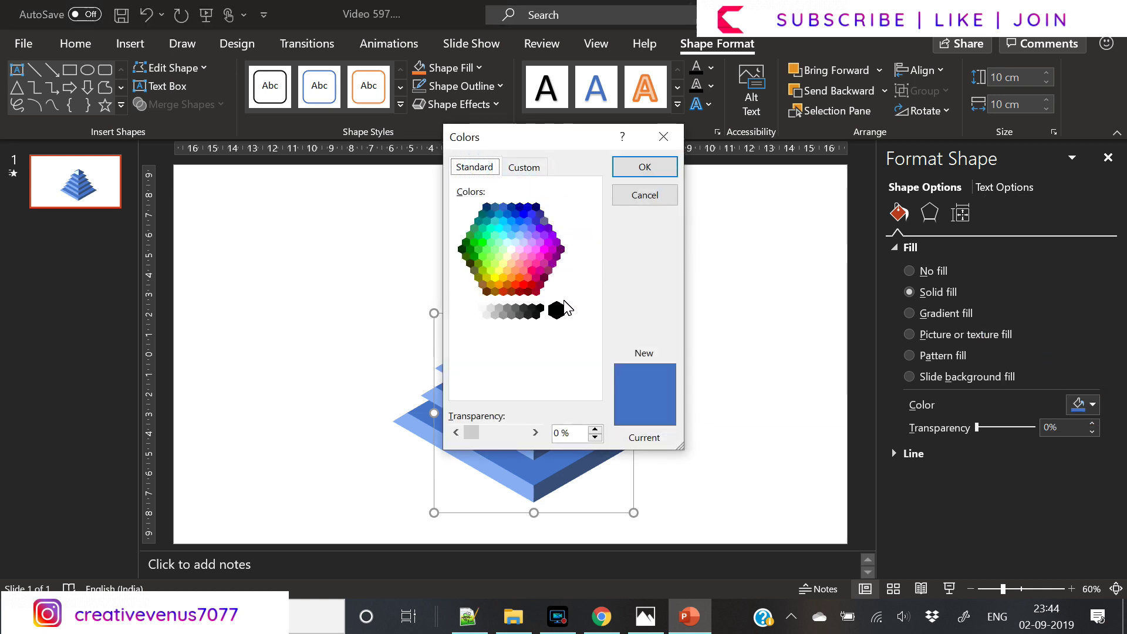
click(540, 210)
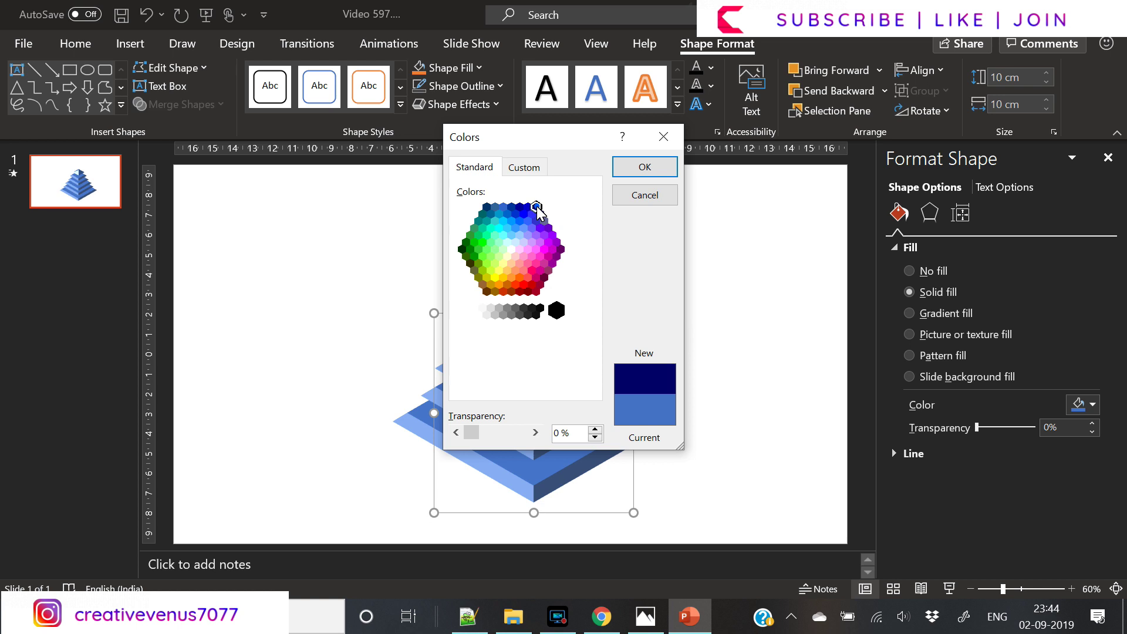
click(645, 168)
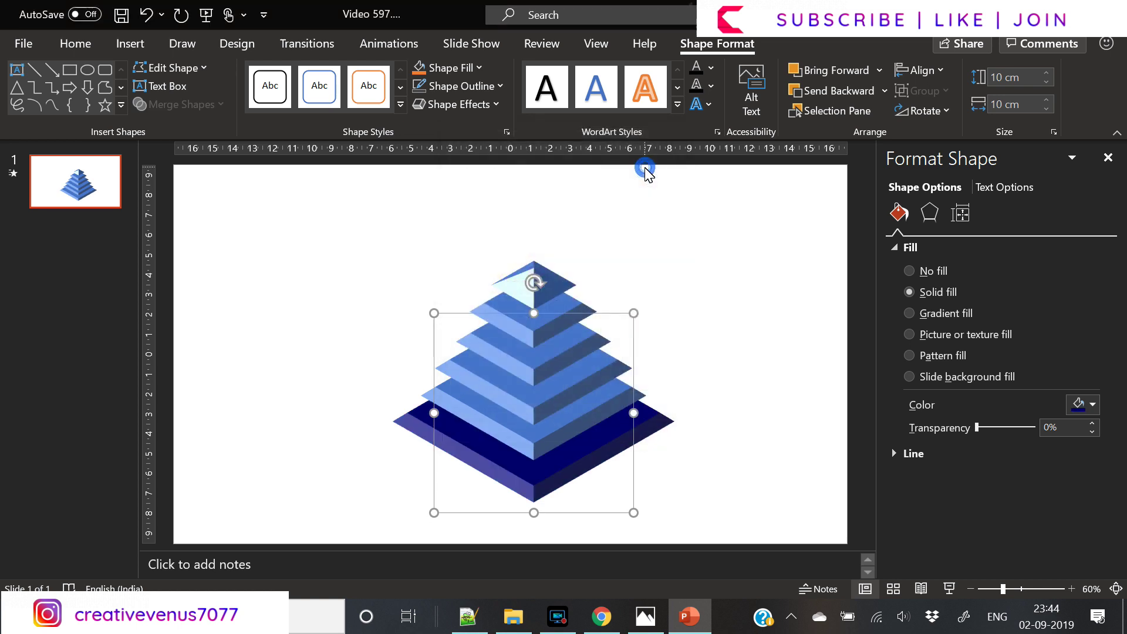
Colour the second tier from the bottom bright blue.
click(559, 445)
click(1080, 402)
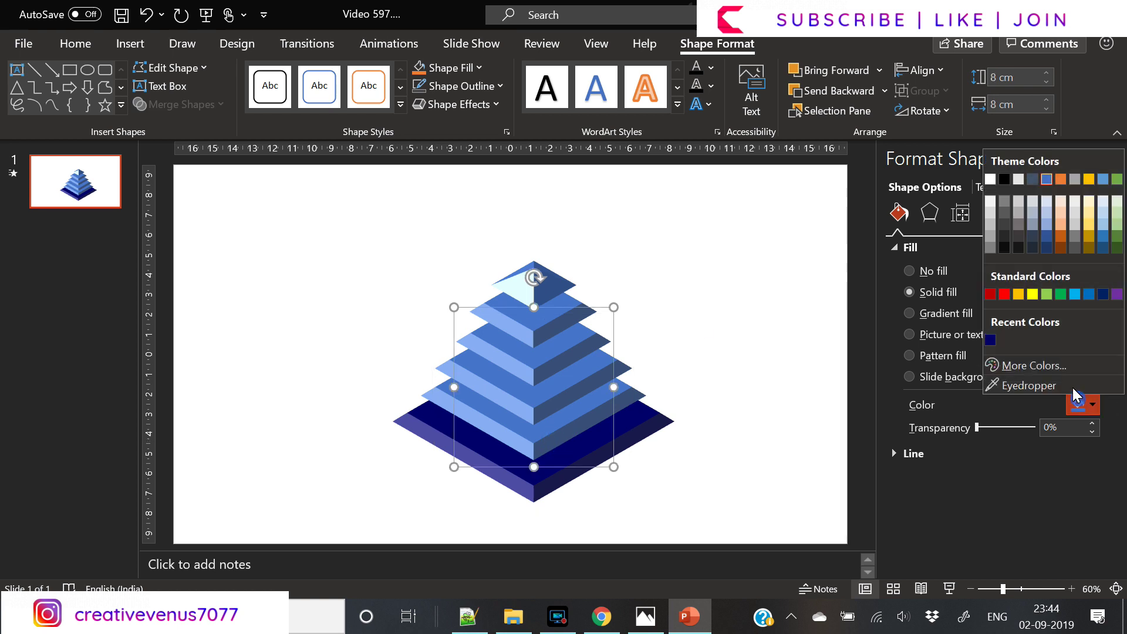
click(1027, 368)
click(475, 168)
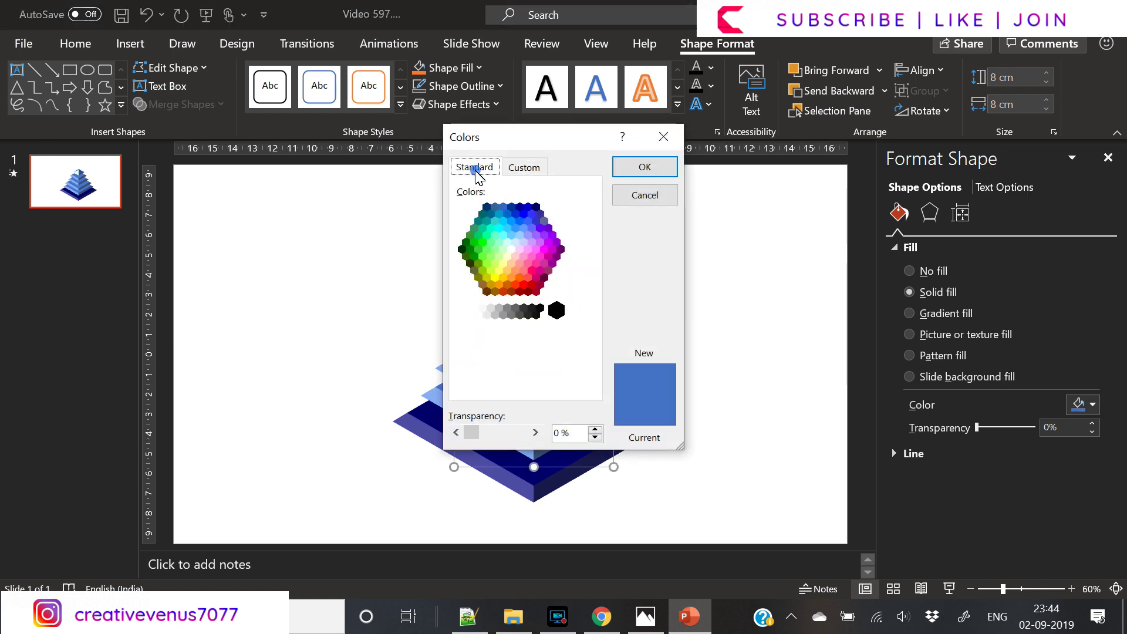
click(532, 212)
click(649, 170)
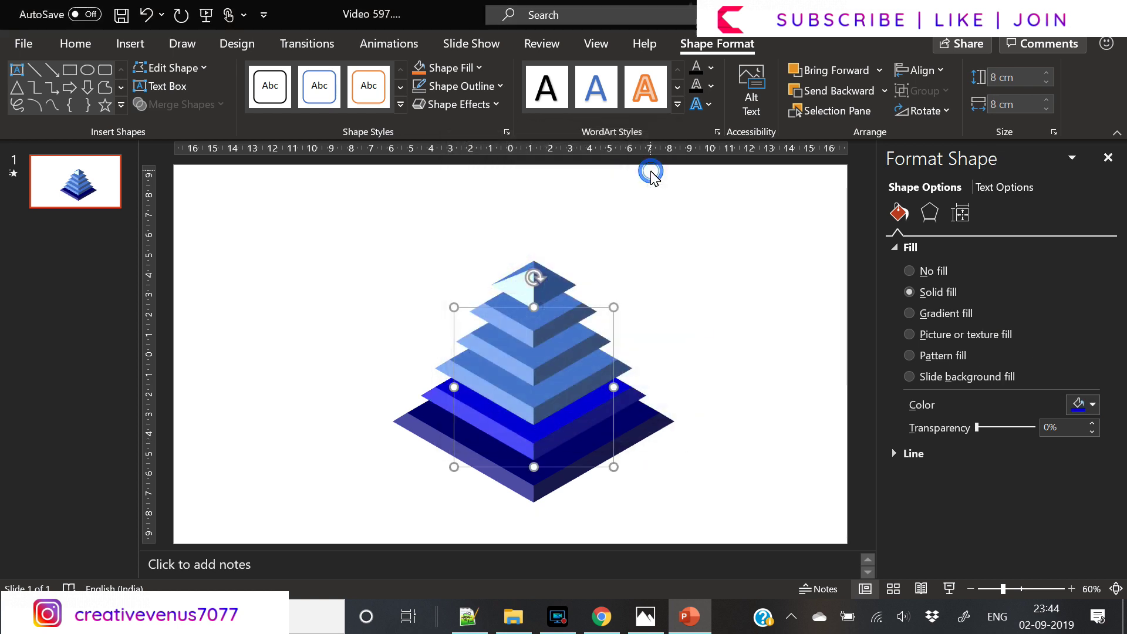
Give the third tier from the bottom a bright blue fill from the Standard swatches.
click(563, 404)
click(1084, 404)
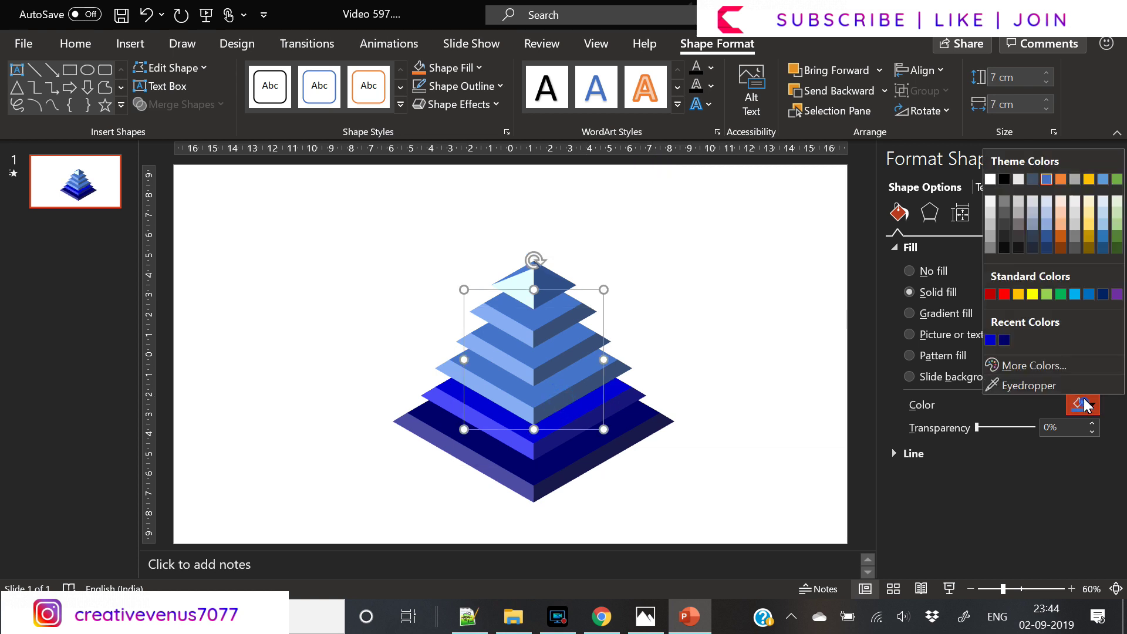
click(1048, 367)
click(476, 168)
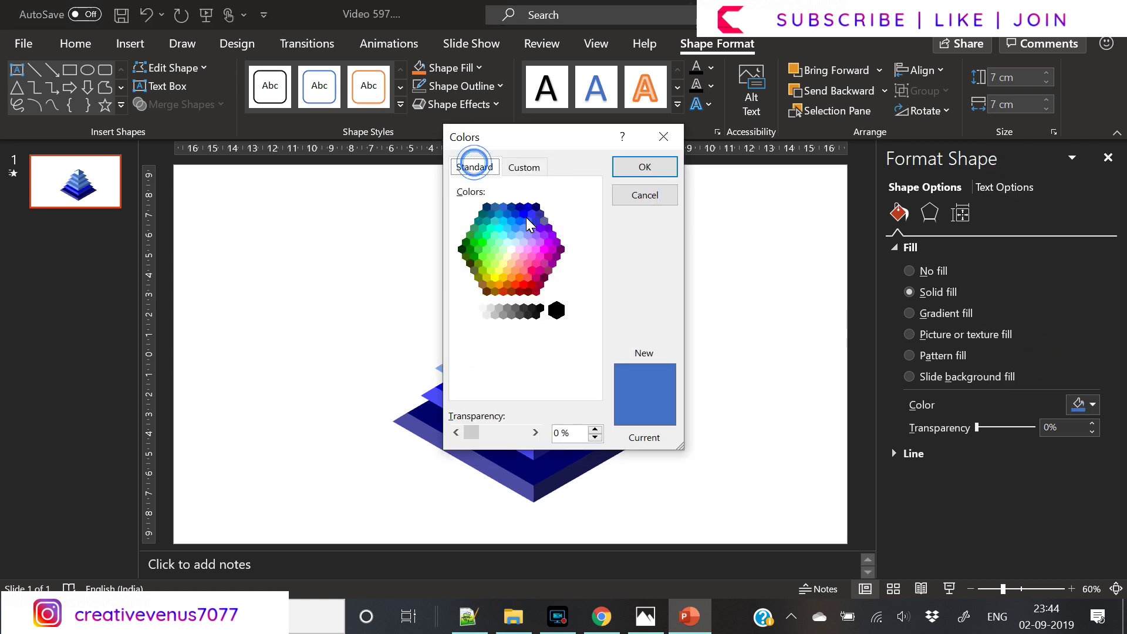
click(523, 213)
click(645, 168)
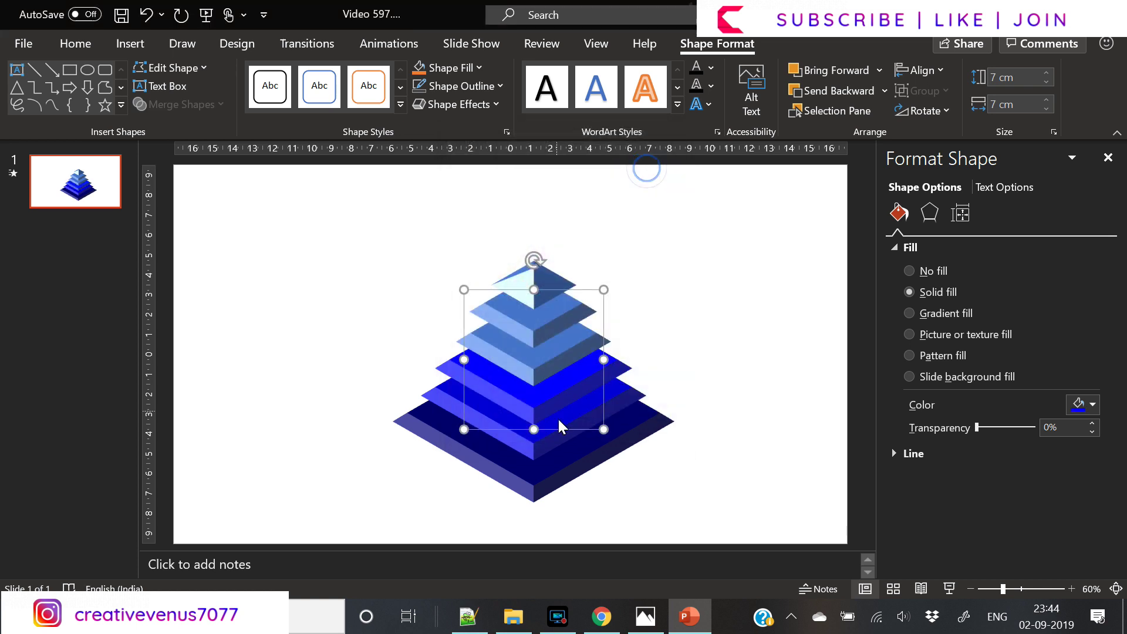
Fill the 5.5 cm tier with light cyan.
click(546, 361)
click(1083, 404)
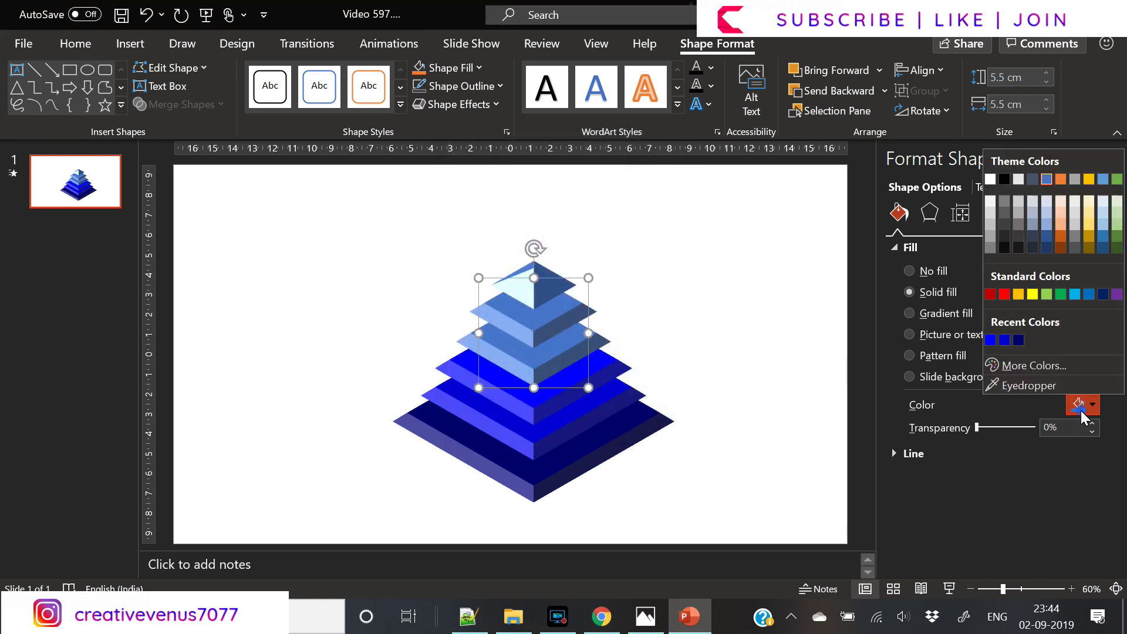
click(1045, 364)
click(464, 171)
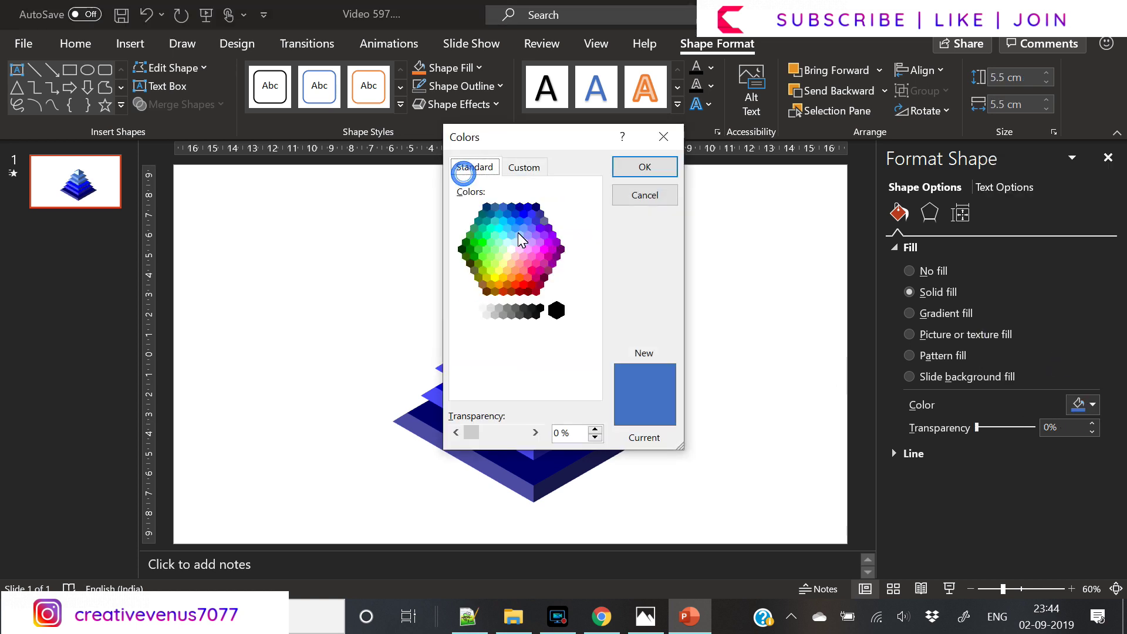
click(511, 223)
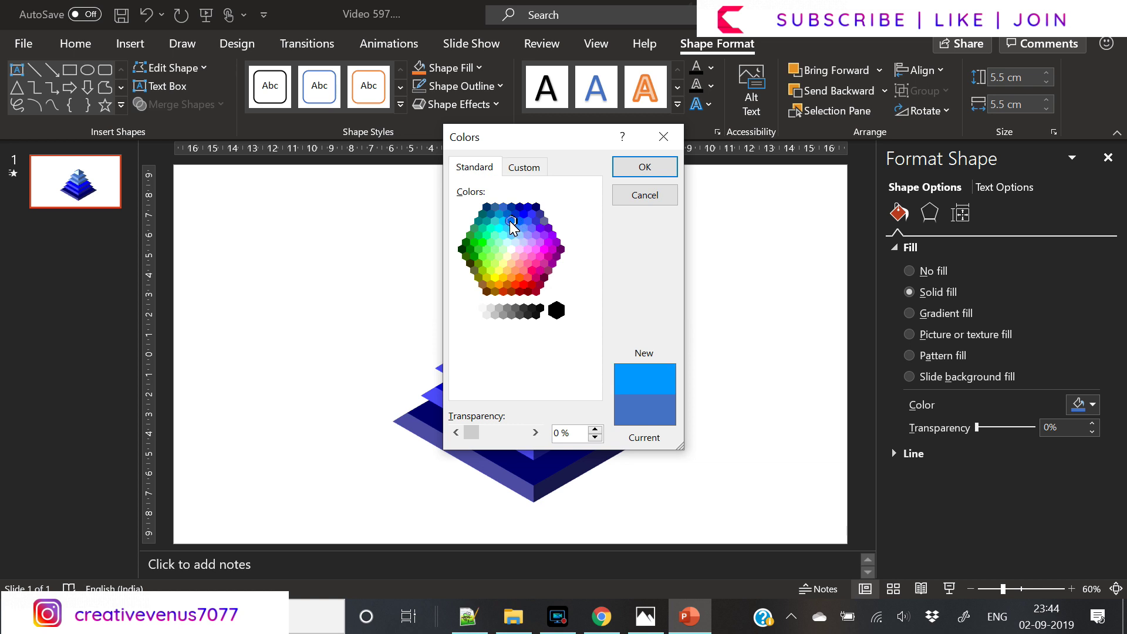
click(644, 167)
Fill the 4.5 cm tier with cyan, then change it to a paler cyan shade.
click(555, 323)
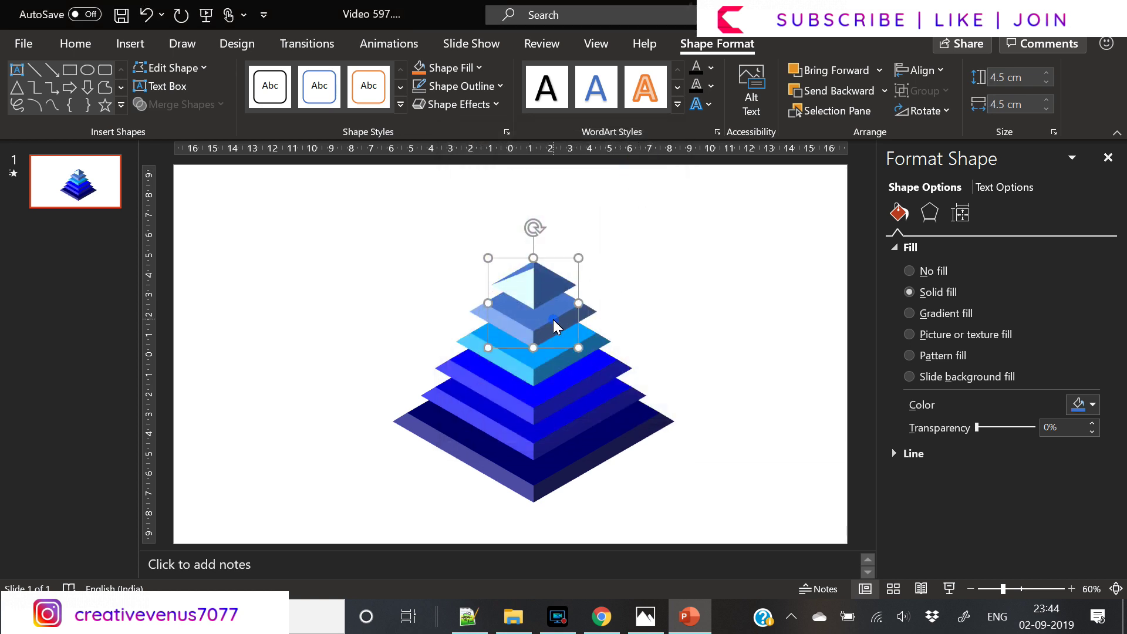
click(1079, 405)
click(1060, 367)
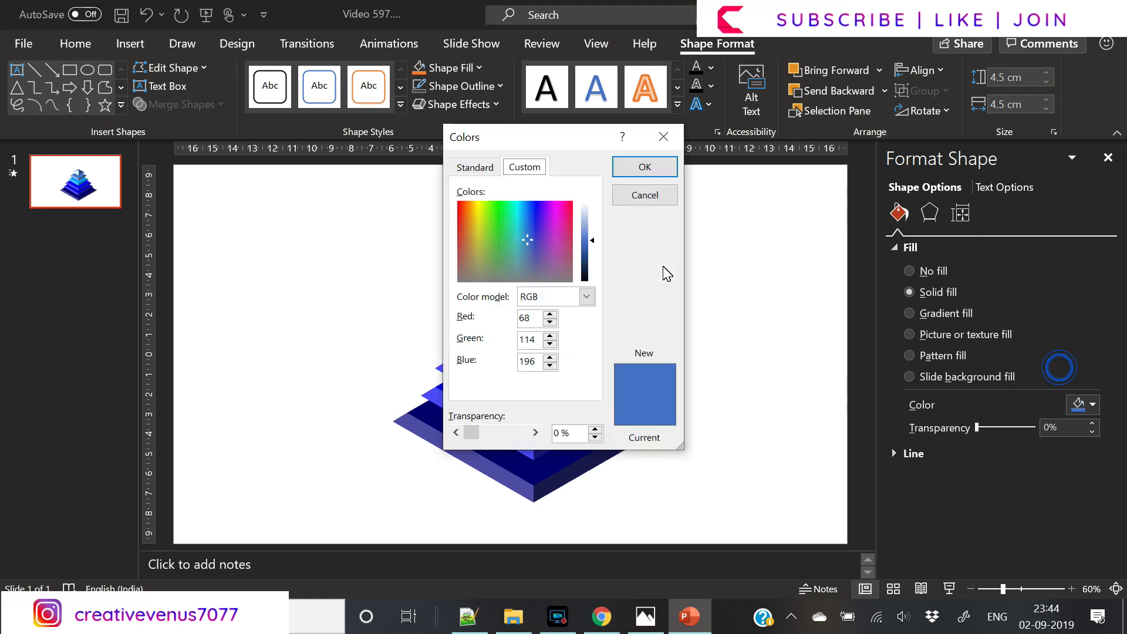
click(491, 168)
click(505, 231)
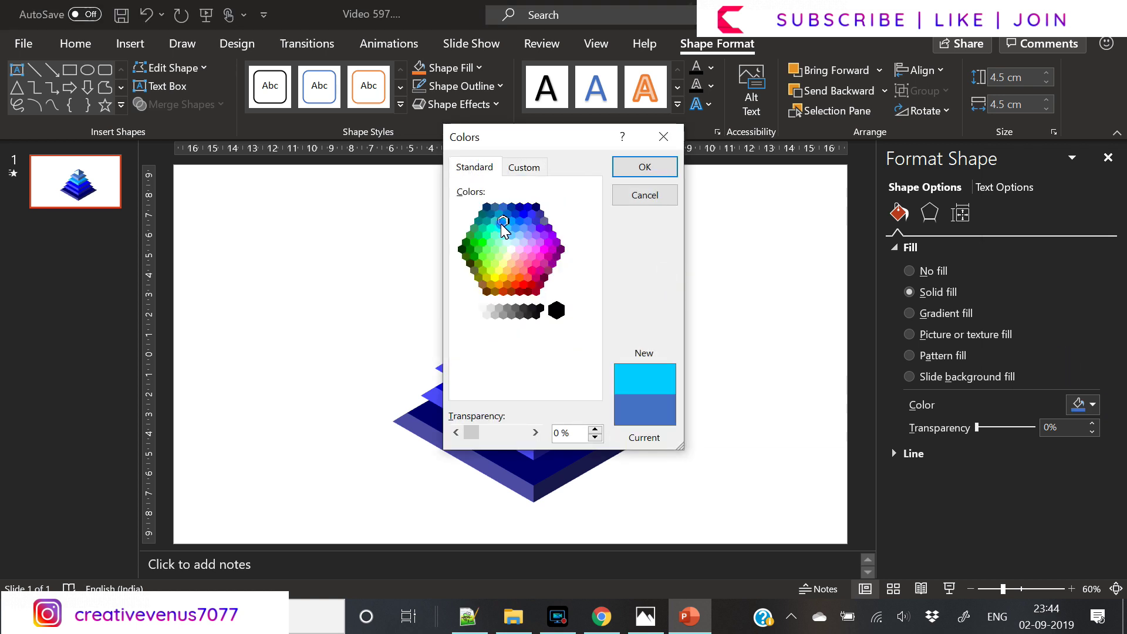
click(497, 225)
click(641, 170)
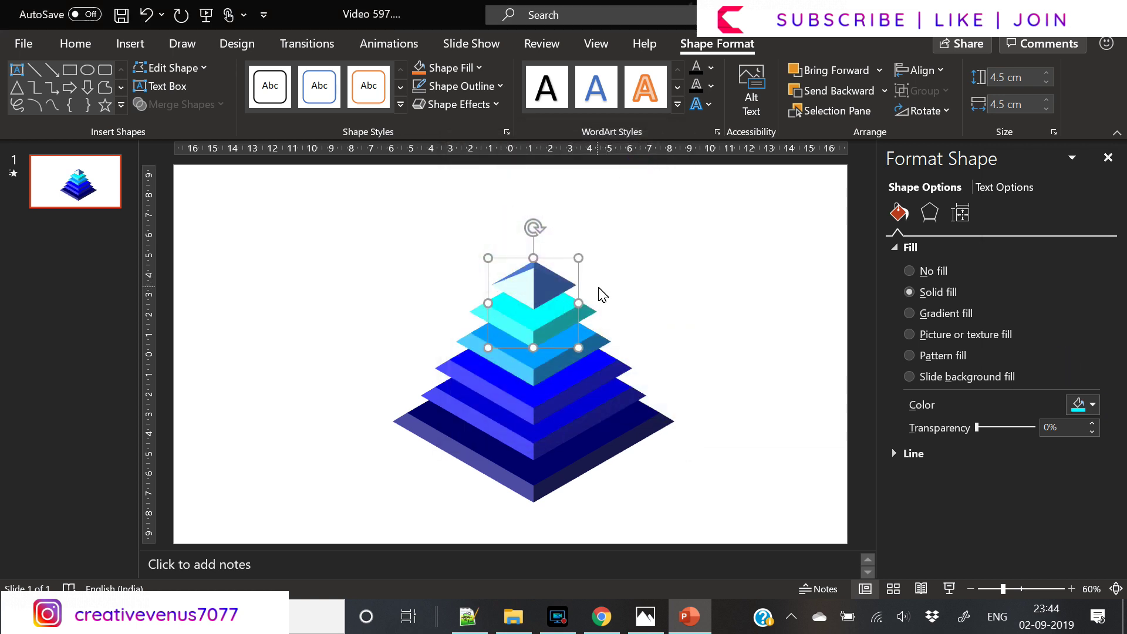
click(1080, 404)
click(1059, 366)
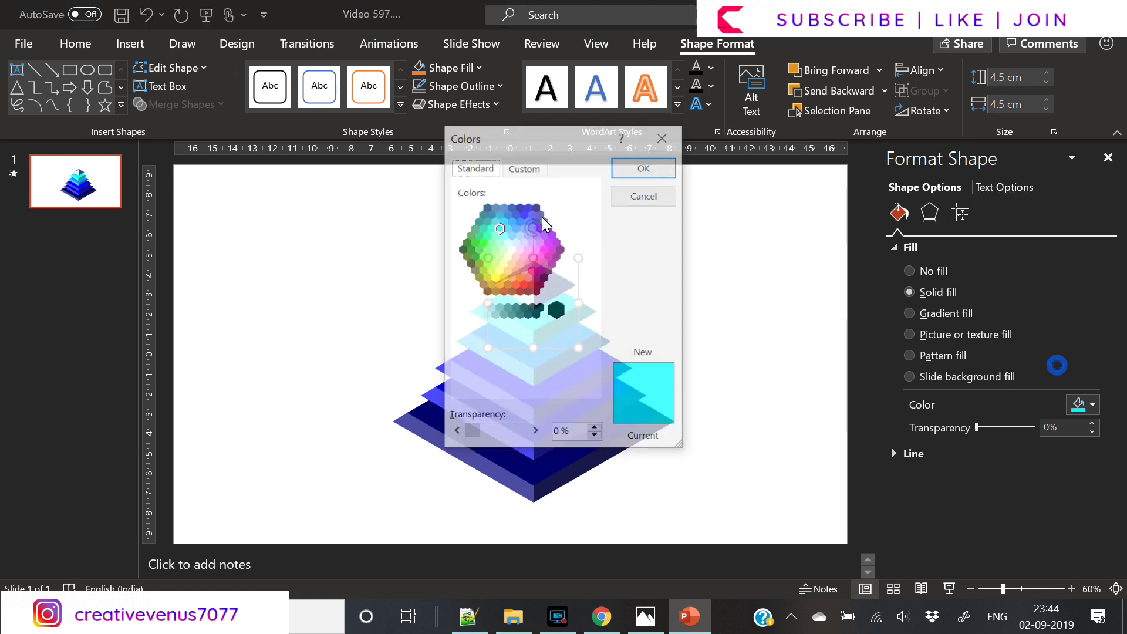
click(506, 234)
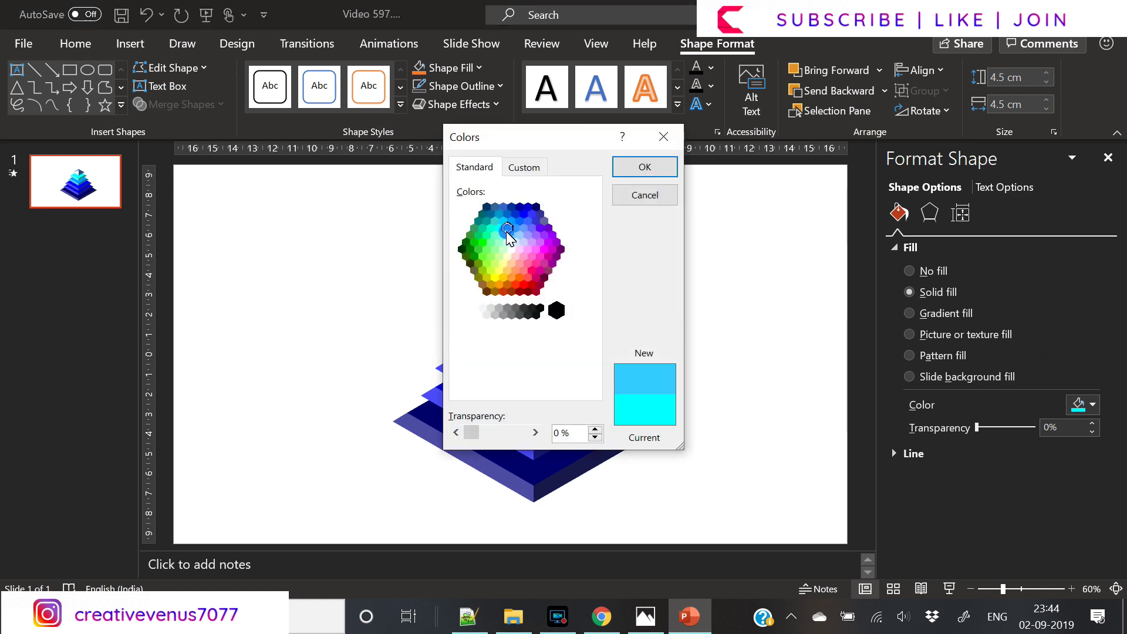
click(639, 168)
Fill the 3 cm top piece with black.
click(540, 294)
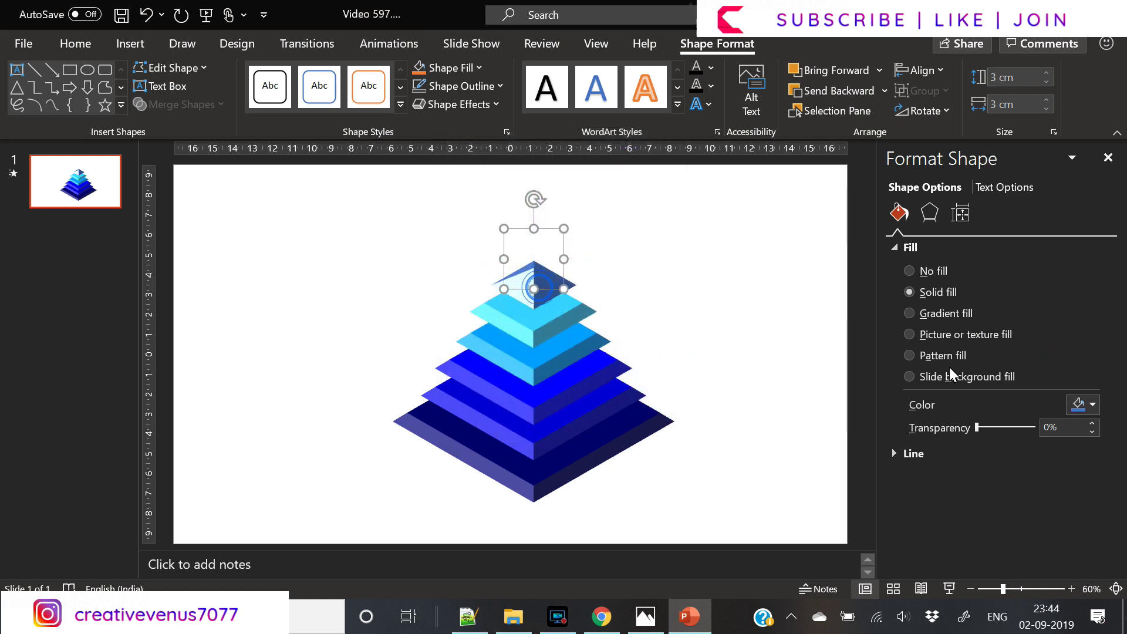
click(1091, 405)
click(1005, 179)
click(686, 267)
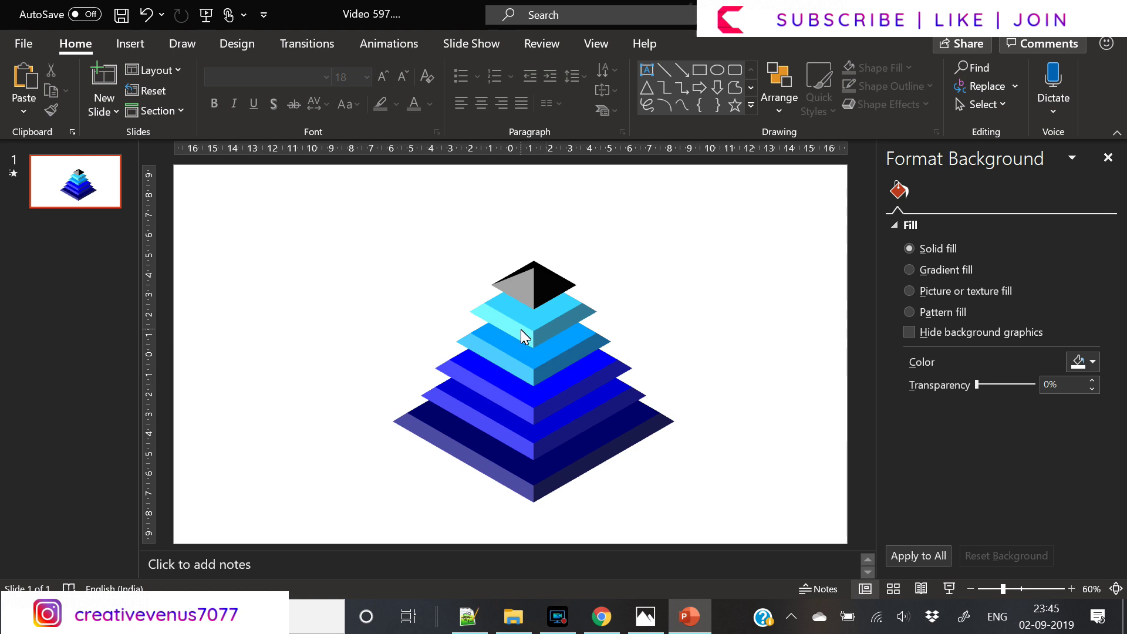
Set the fill transparency of all pyramid tiers to 10%.
key(ctrl+a)
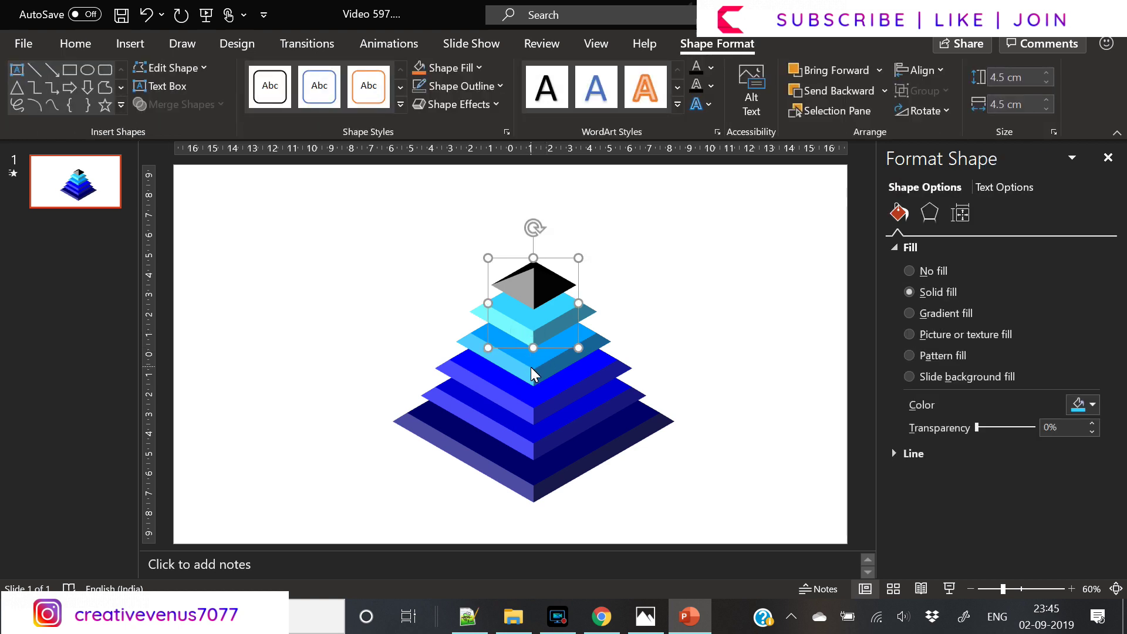
drag(977, 428, 984, 440)
click(1092, 432)
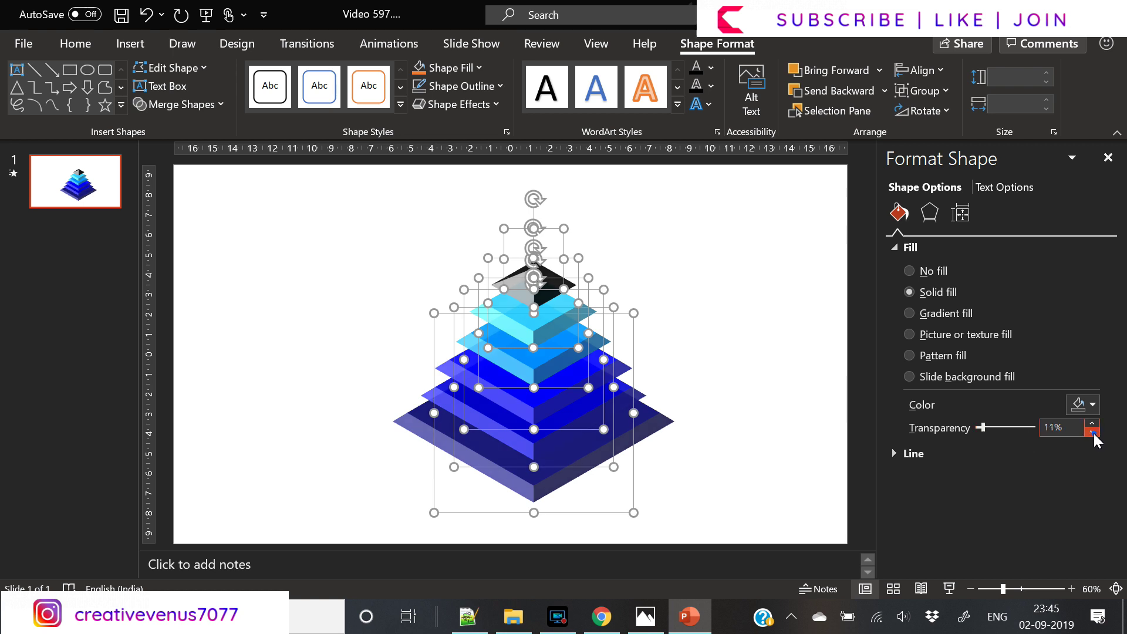
click(661, 356)
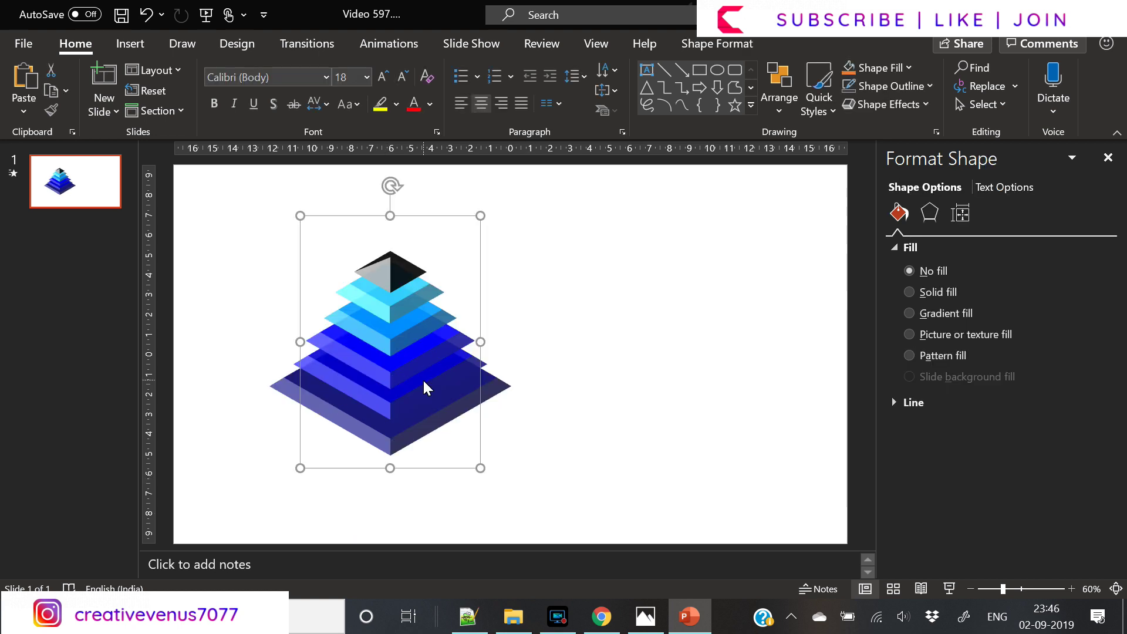
Ungroup the pyramid into separate tiers and bring up one tier's reflection effect settings.
right_click(423, 379)
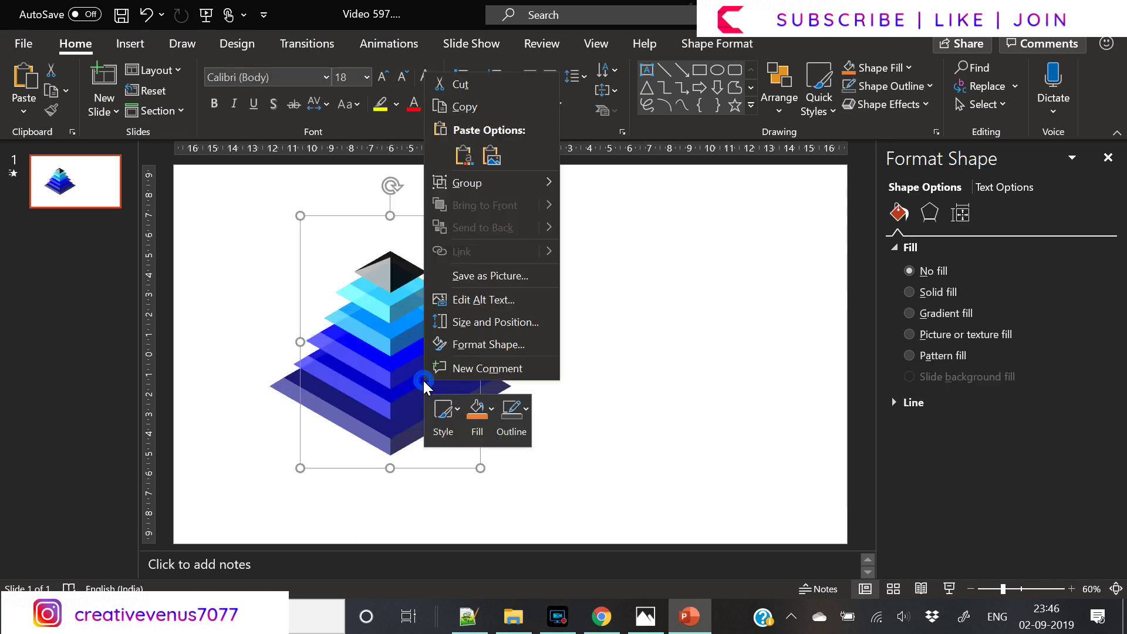
mouse_move(522, 186)
click(592, 231)
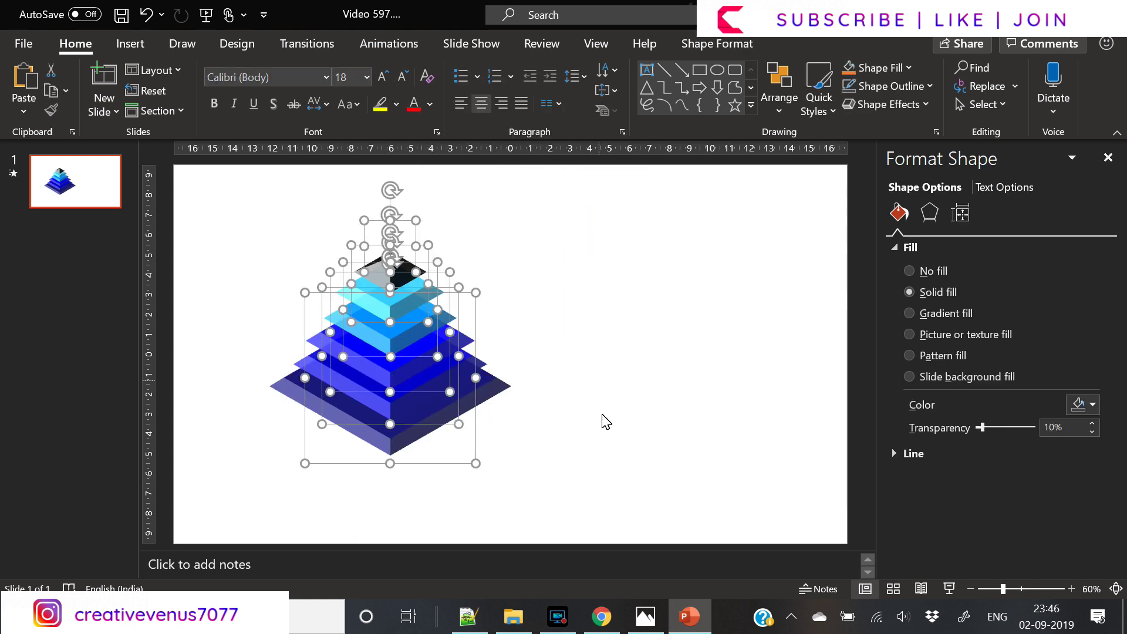
click(603, 426)
click(386, 462)
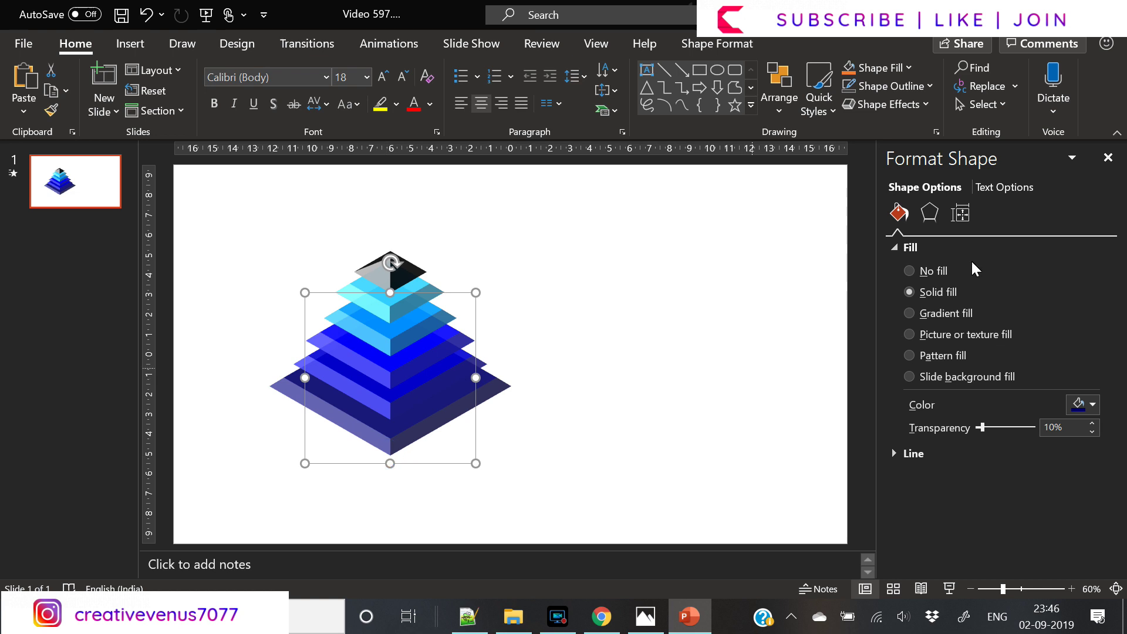
click(928, 215)
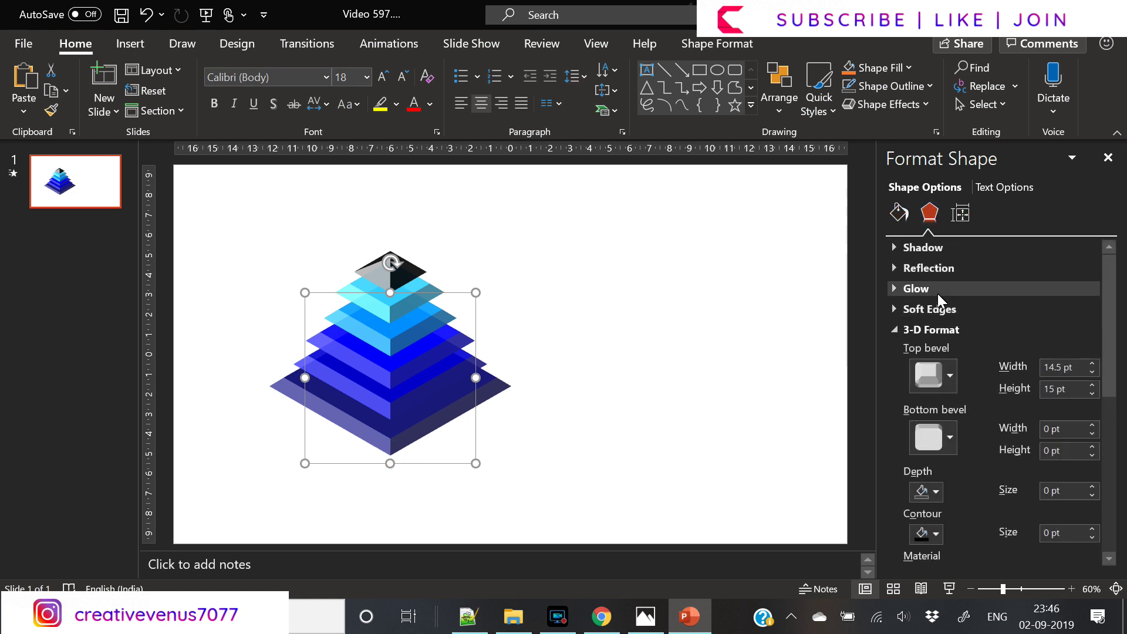
click(966, 267)
Apply the Tight Reflection: Touching preset and raise its blur to about 14 pt.
click(1091, 289)
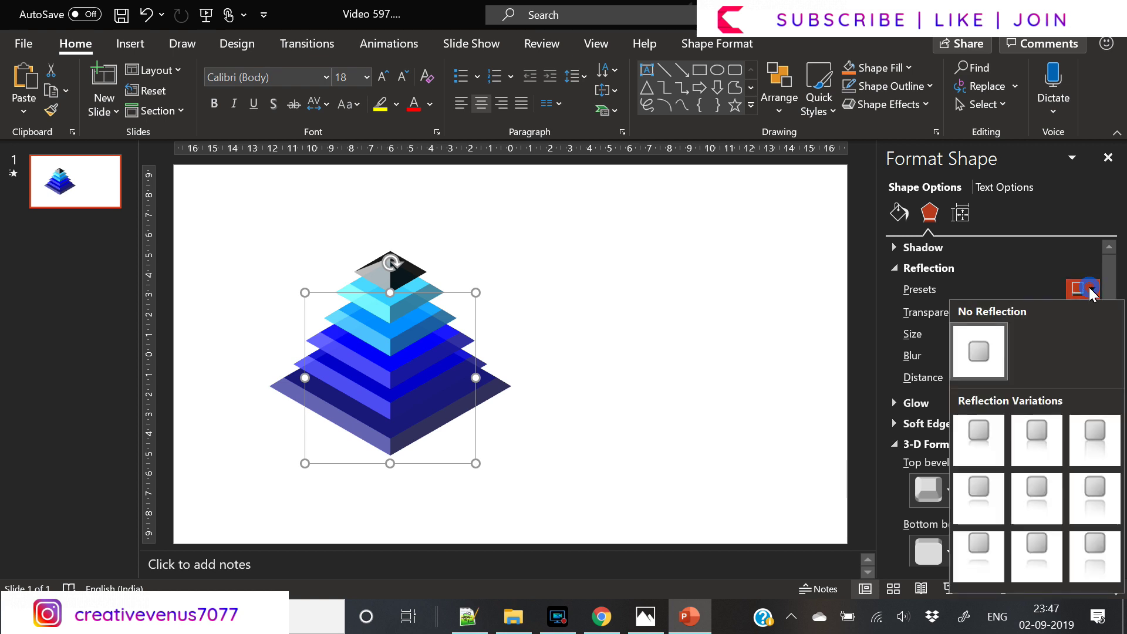
click(989, 436)
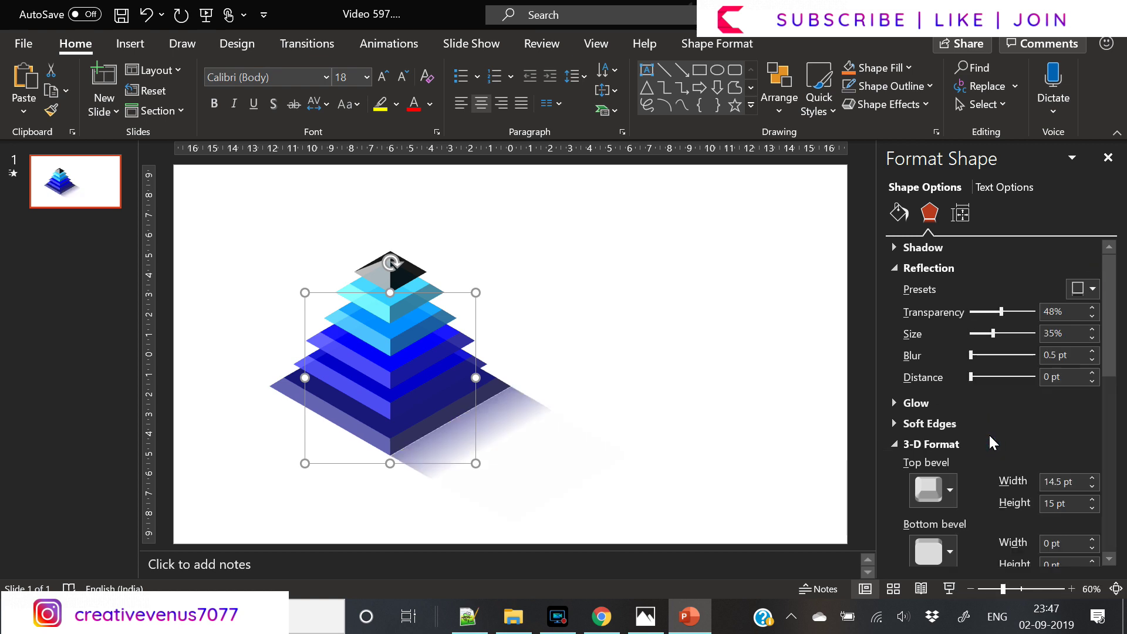
drag(970, 356, 993, 340)
click(586, 461)
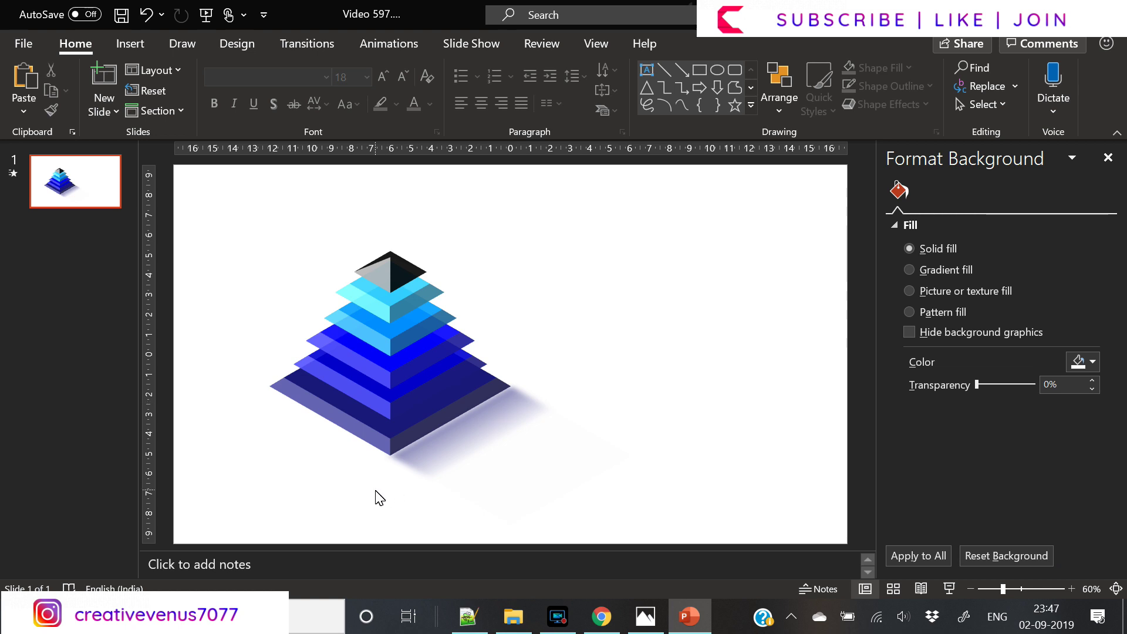
Move all pyramid layers to the middle, group them with Ctrl+G, and Align Center horizontally.
drag(209, 516, 567, 245)
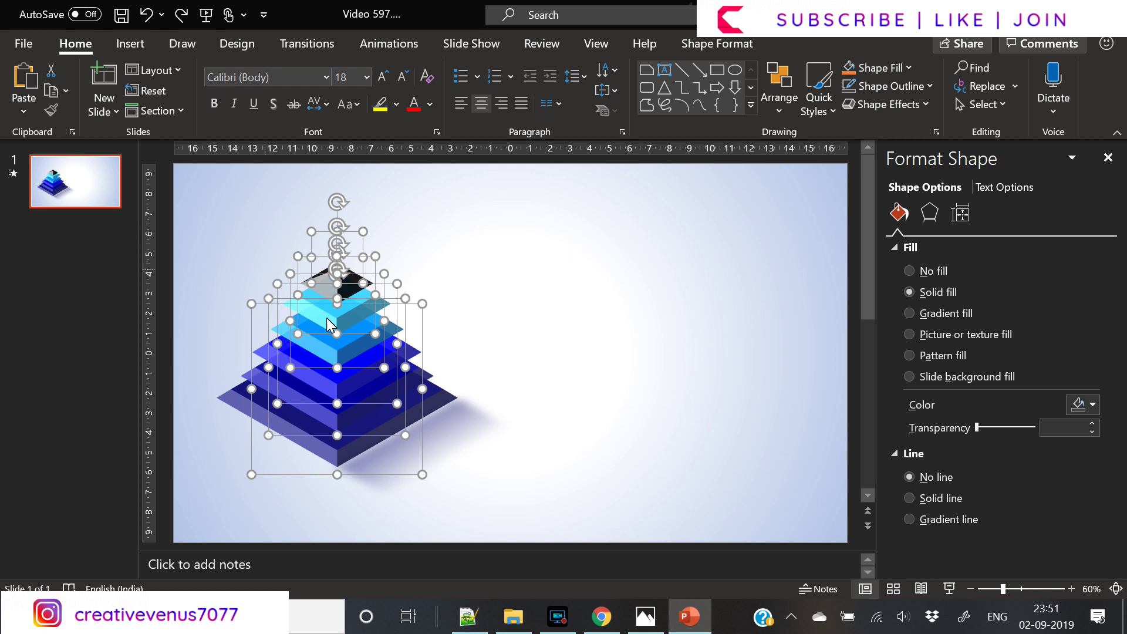
drag(342, 322, 498, 329)
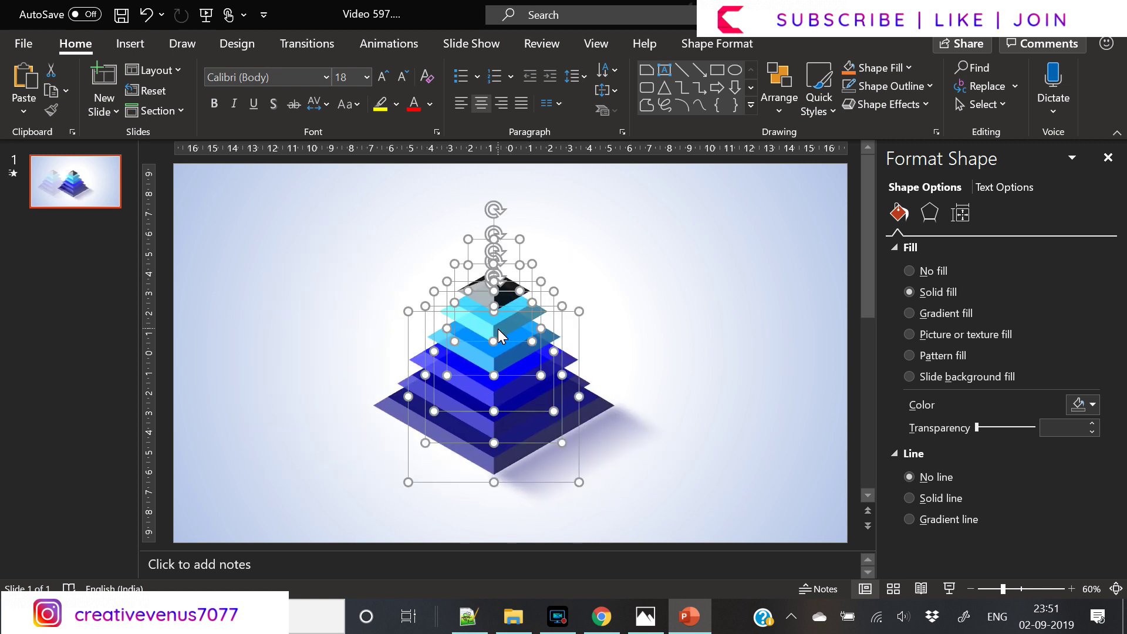
key(ctrl+g)
click(750, 45)
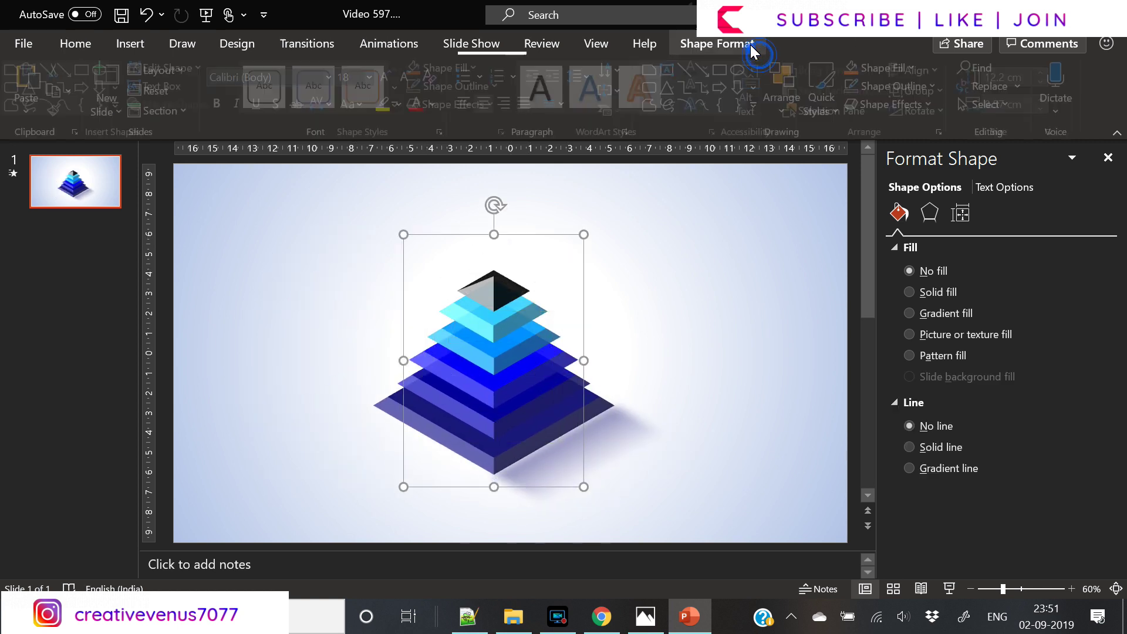
click(926, 71)
click(946, 114)
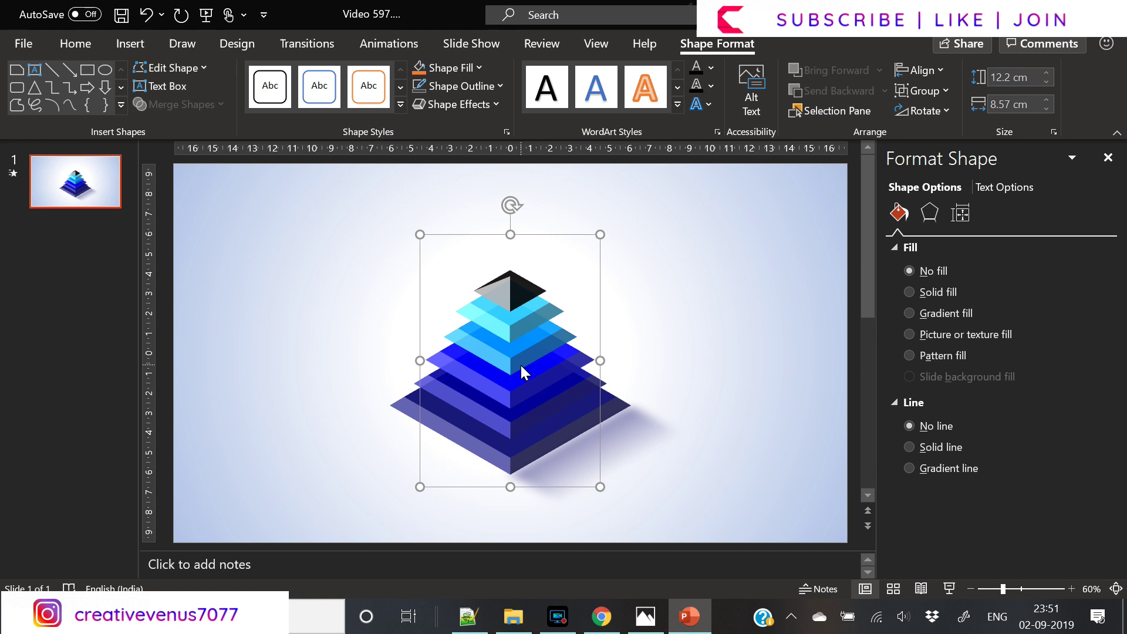
Duplicate slide 1, shift slide 2's pyramid to the left, and go back to slide 1.
right_click(64, 187)
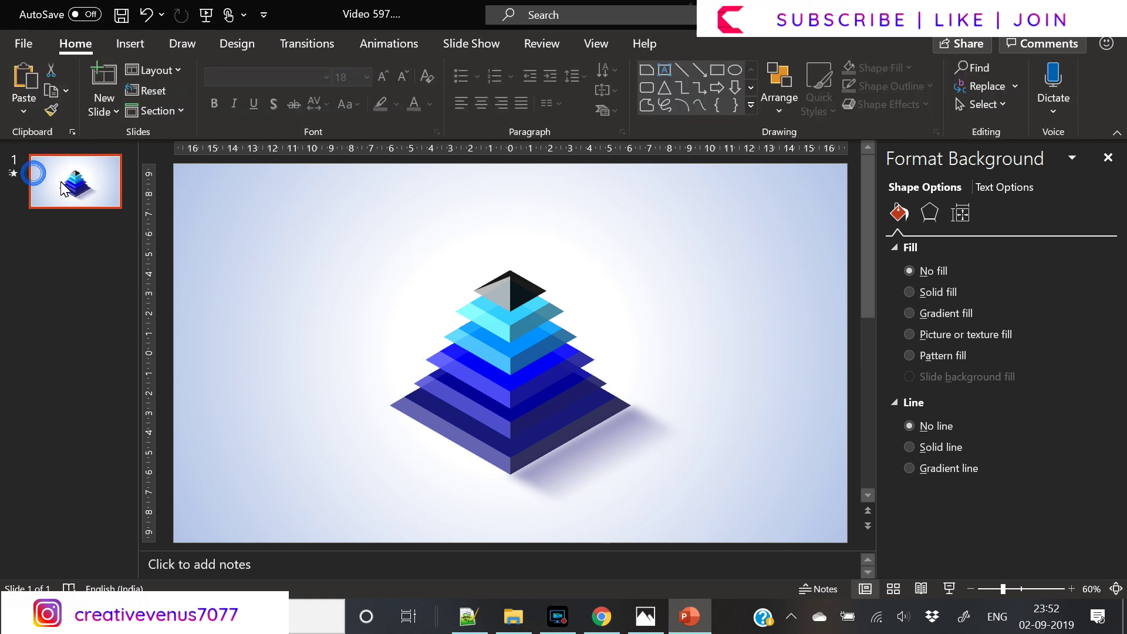
click(158, 315)
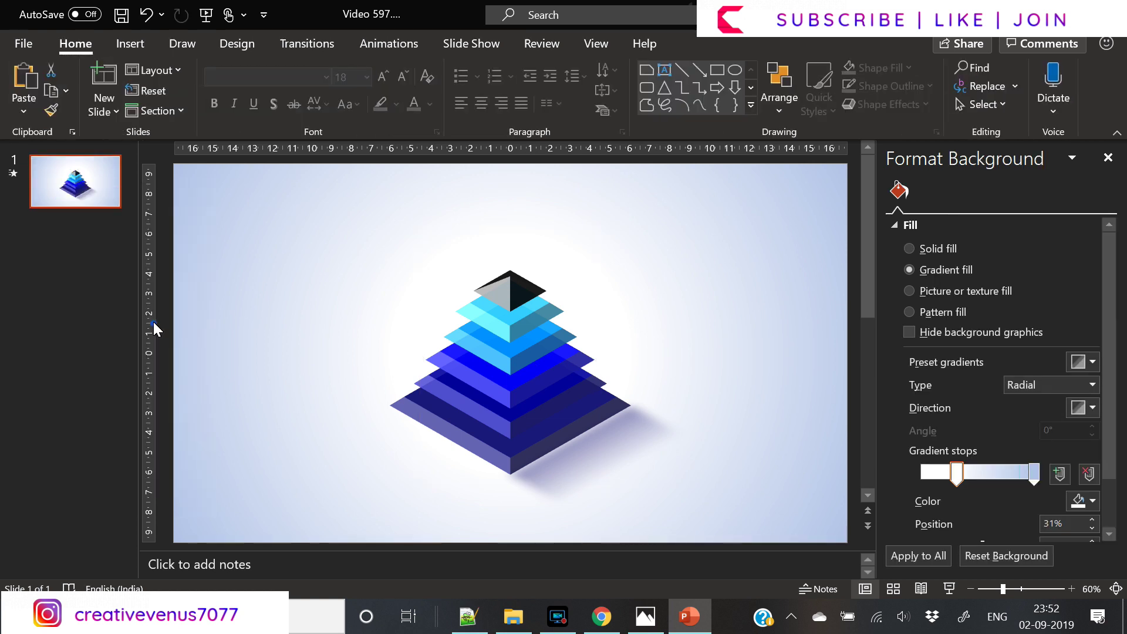
click(403, 444)
click(526, 380)
drag(505, 376, 333, 368)
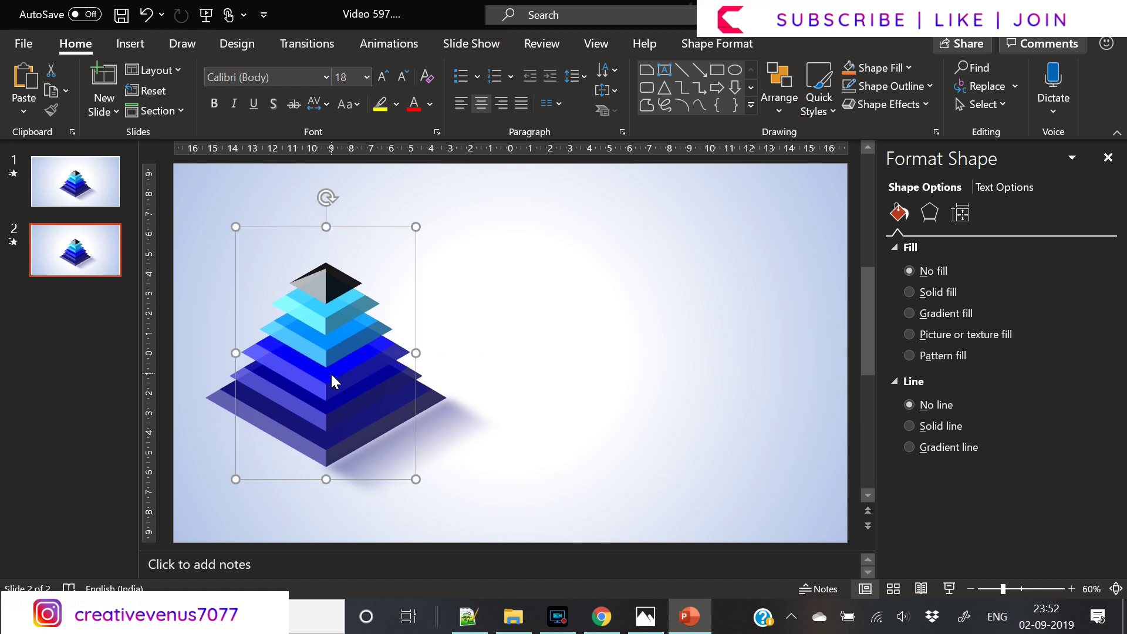
click(565, 352)
click(72, 179)
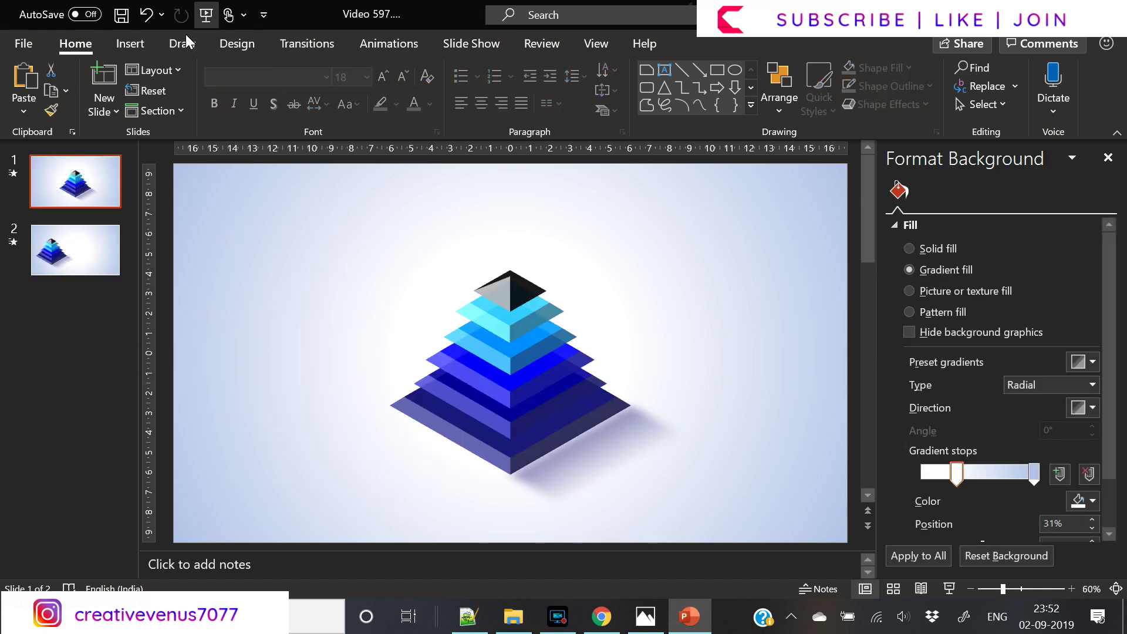
click(138, 44)
Draw a text box across the top, type the business title and set it in Raleway.
click(734, 88)
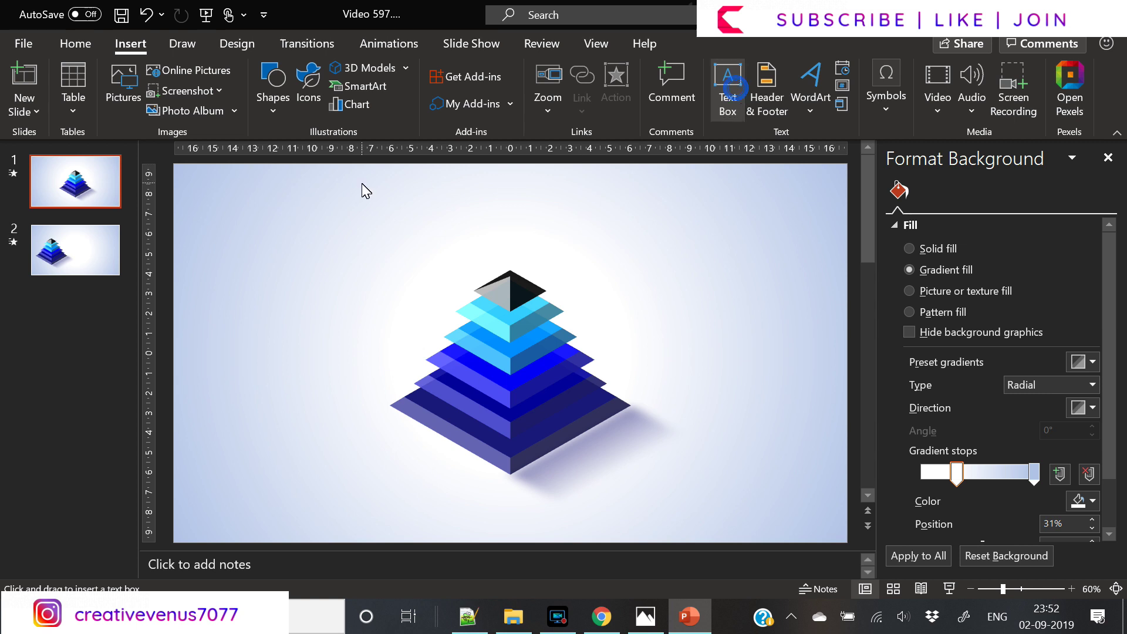
drag(267, 178, 771, 212)
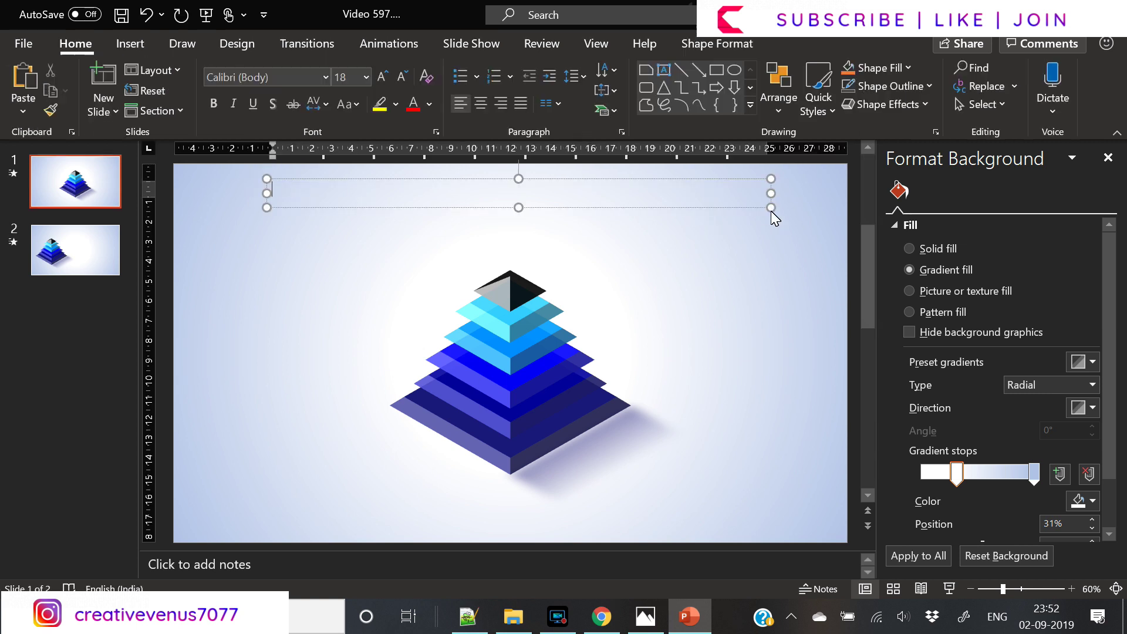
text(busine)
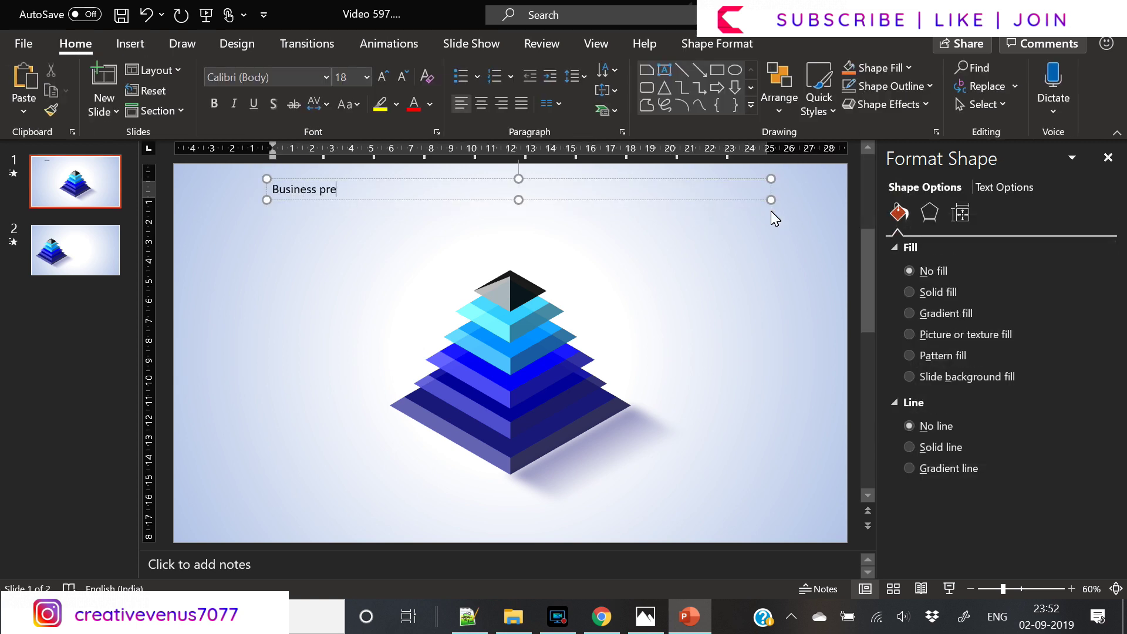
key(ctrl+a)
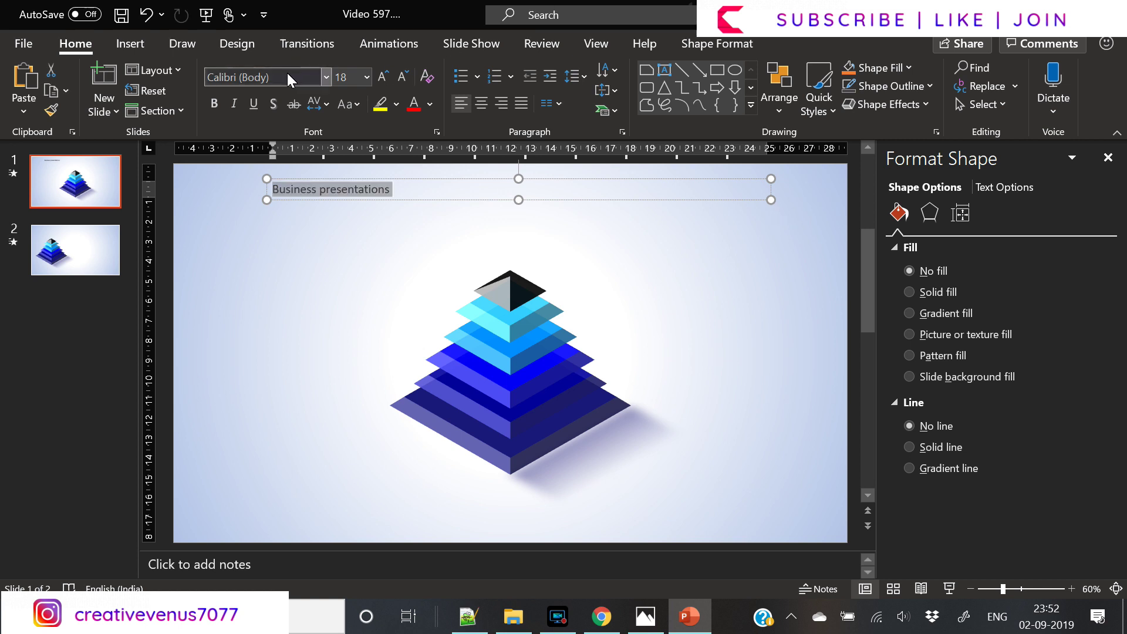
click(286, 73)
text(Raleway)
key(Return)
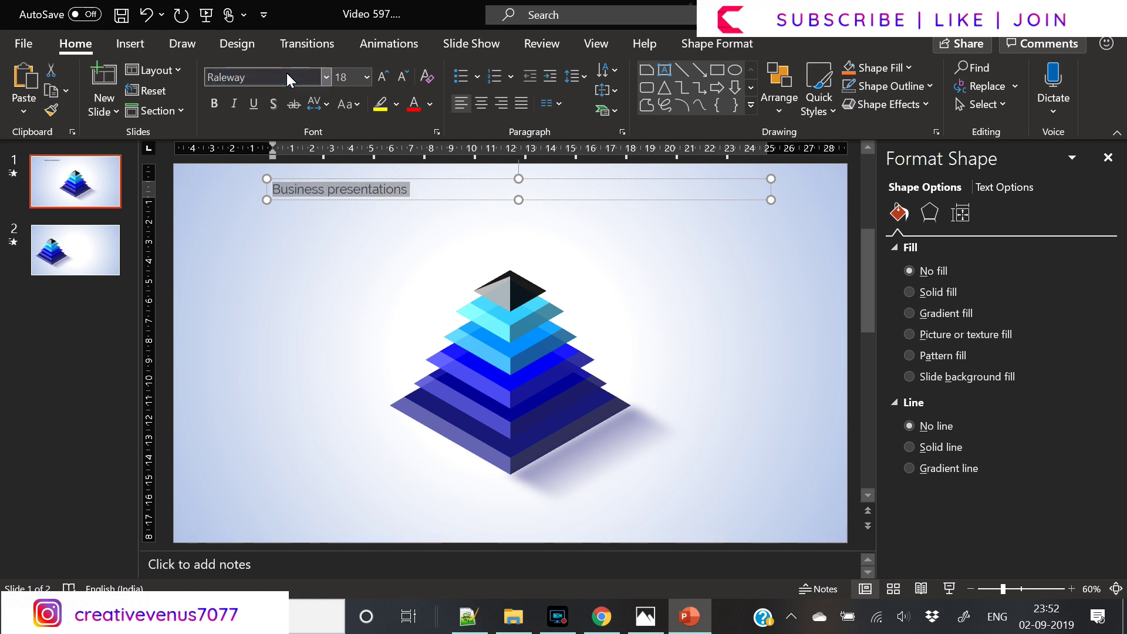
Make the title bold, dark grey, Capitalize Each Word, larger and centre-aligned.
click(215, 104)
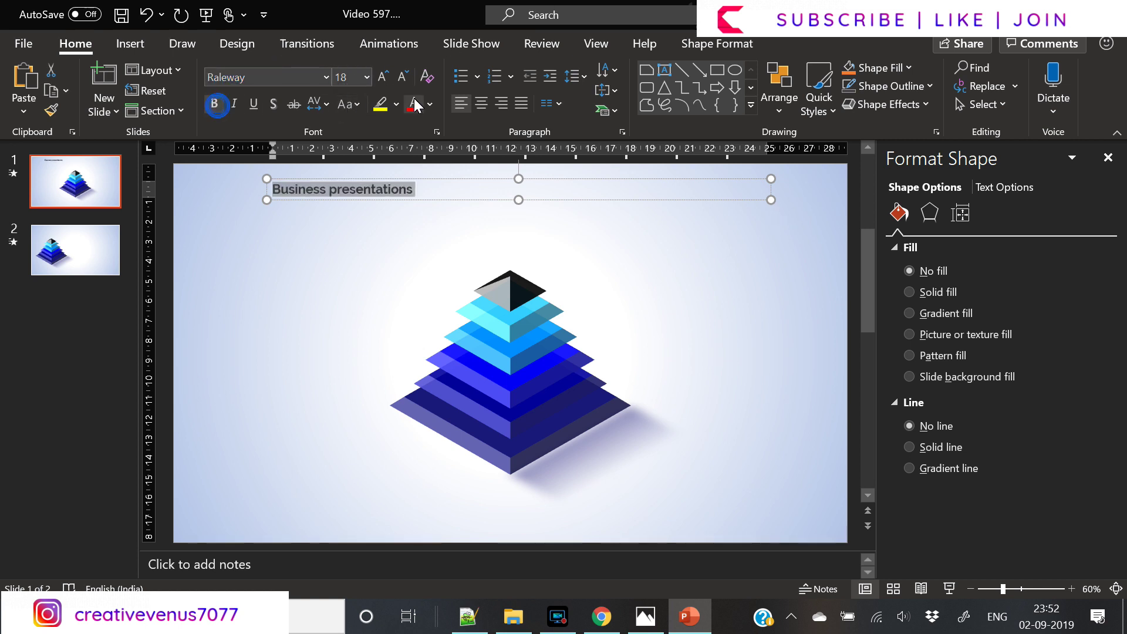
click(431, 104)
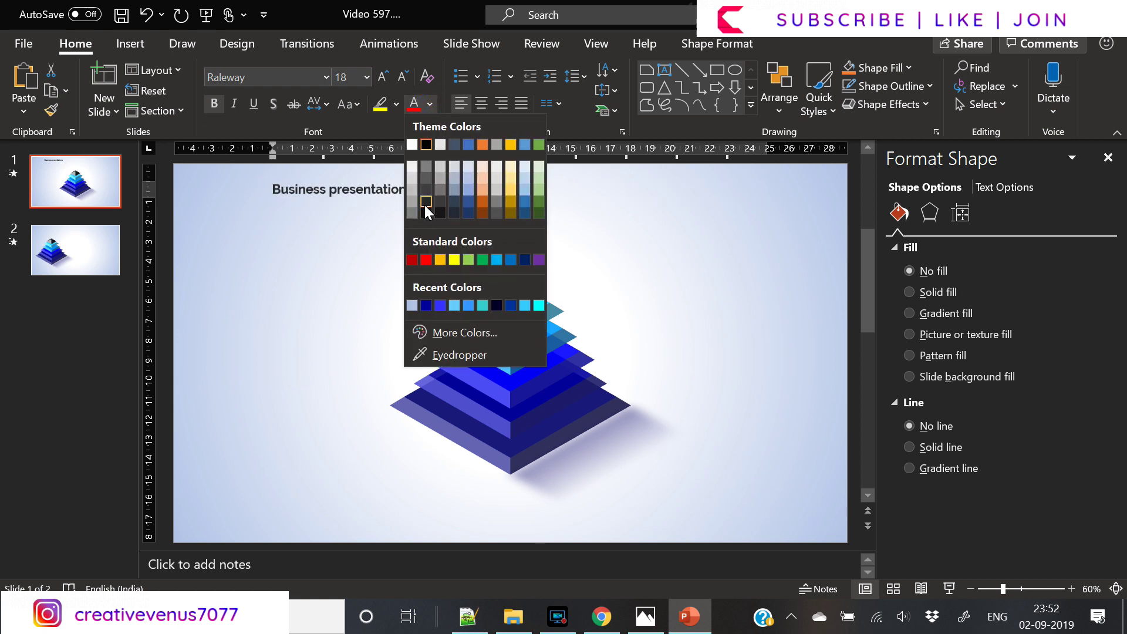
click(450, 211)
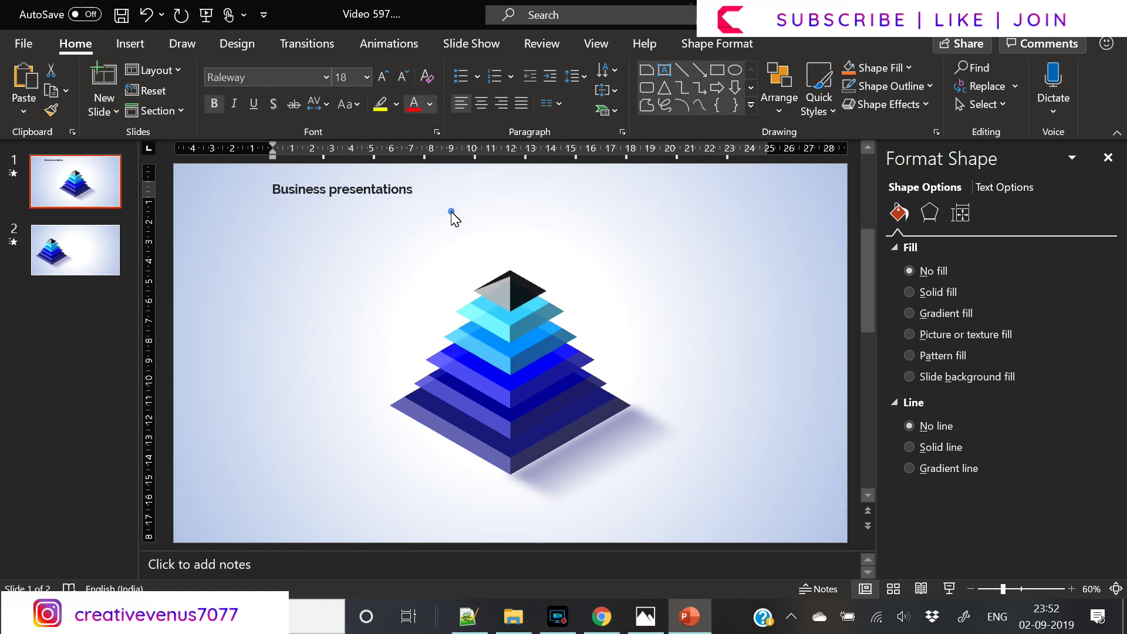
click(344, 108)
click(382, 185)
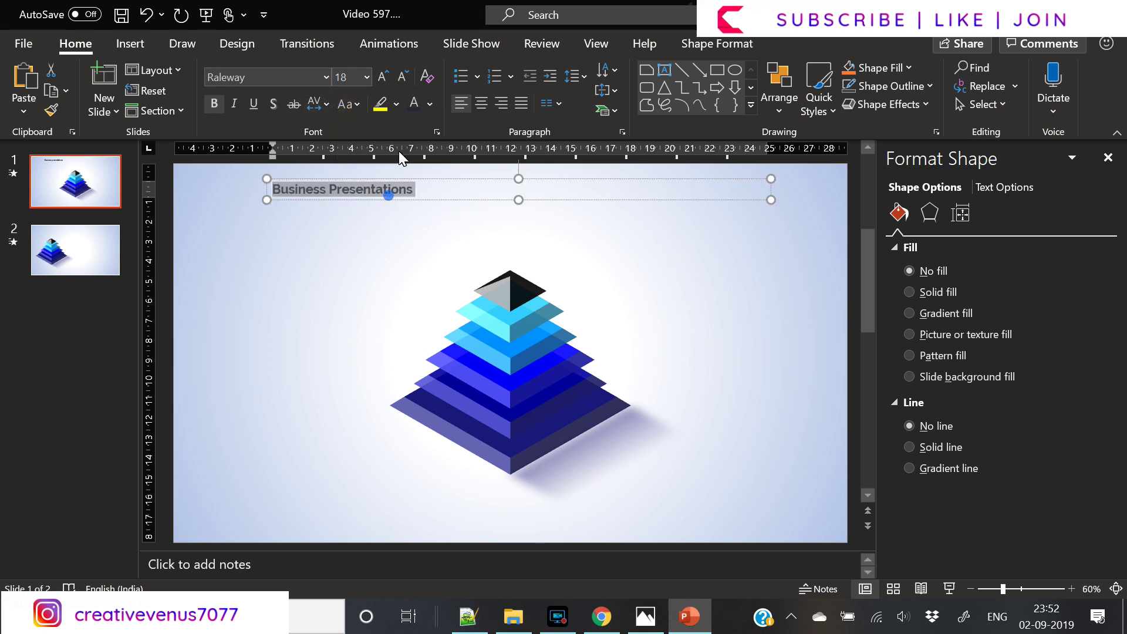
click(381, 76)
click(381, 77)
click(481, 104)
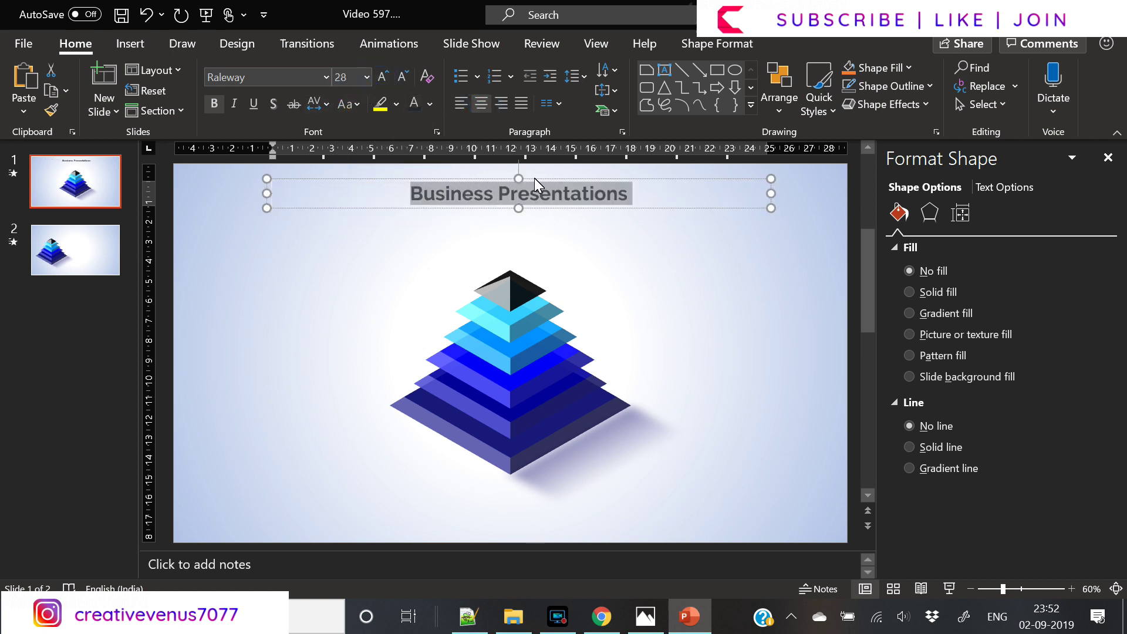
Centre the title box horizontally on the slide and settle it just above the pyramid.
drag(534, 177, 526, 174)
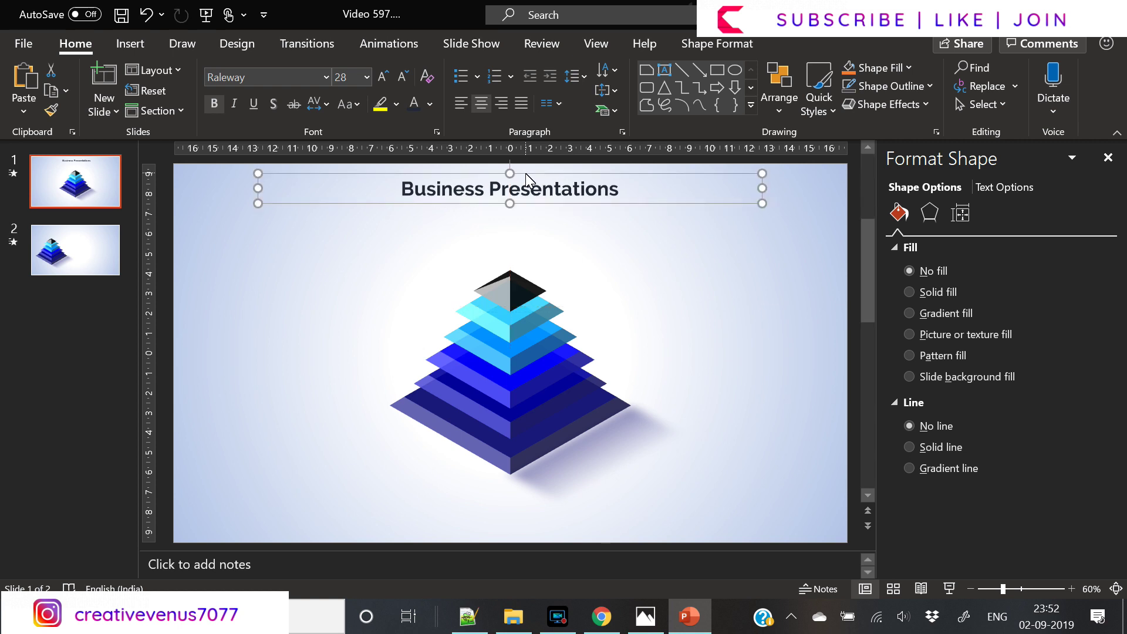
click(723, 42)
click(918, 70)
click(939, 112)
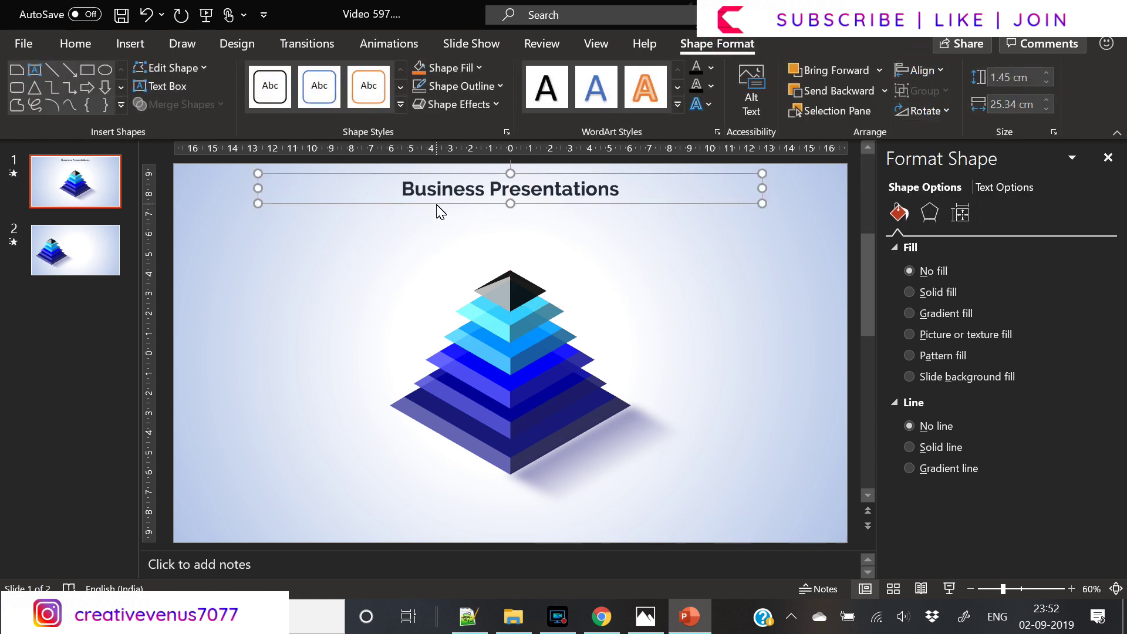
drag(440, 213, 440, 226)
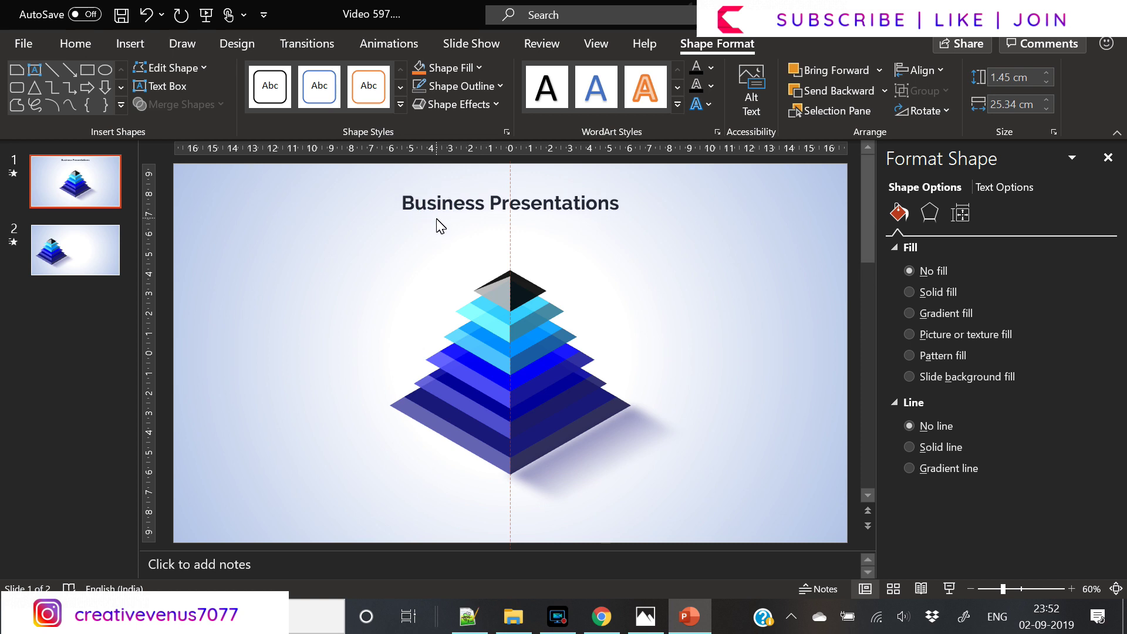
click(320, 252)
click(79, 253)
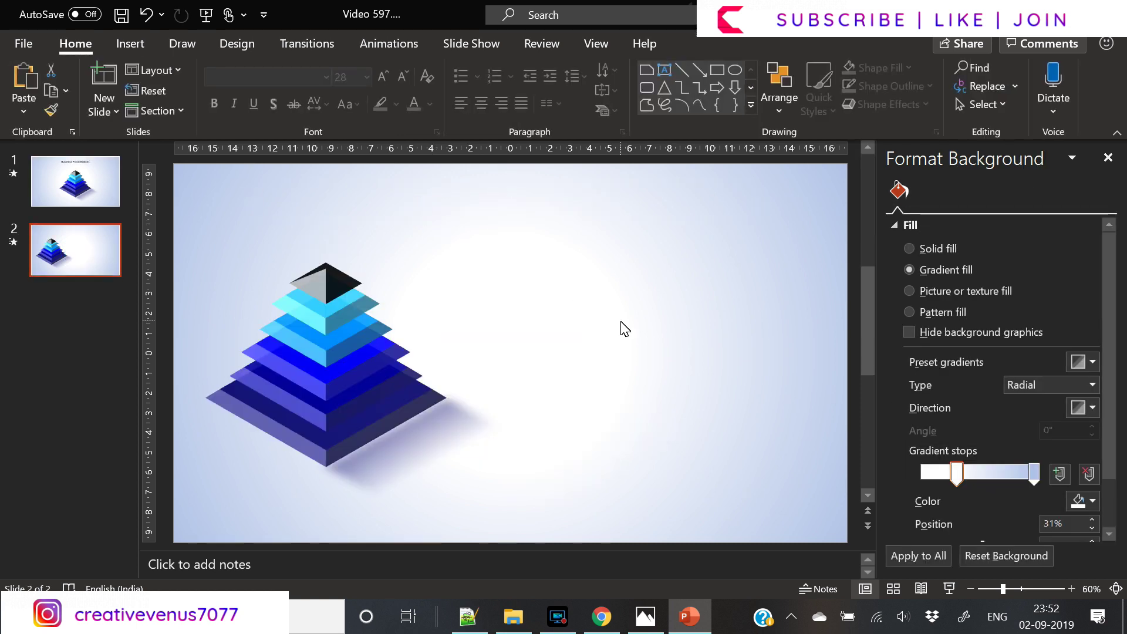
Ungroup the pyramid on slide 2 into separate layers.
click(126, 45)
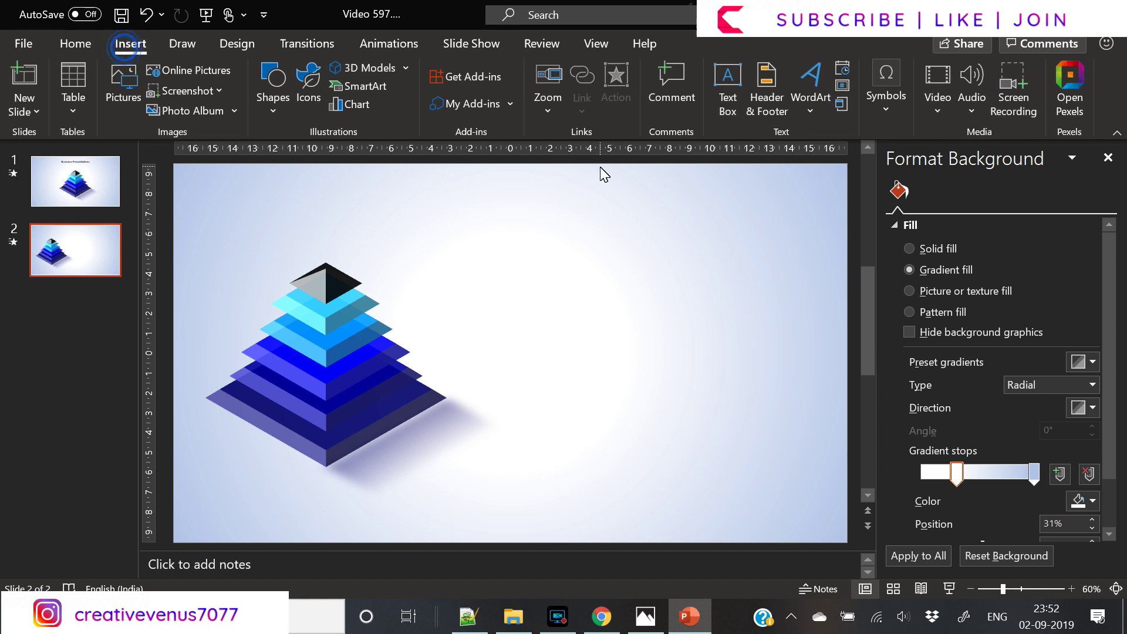
click(334, 305)
right_click(333, 305)
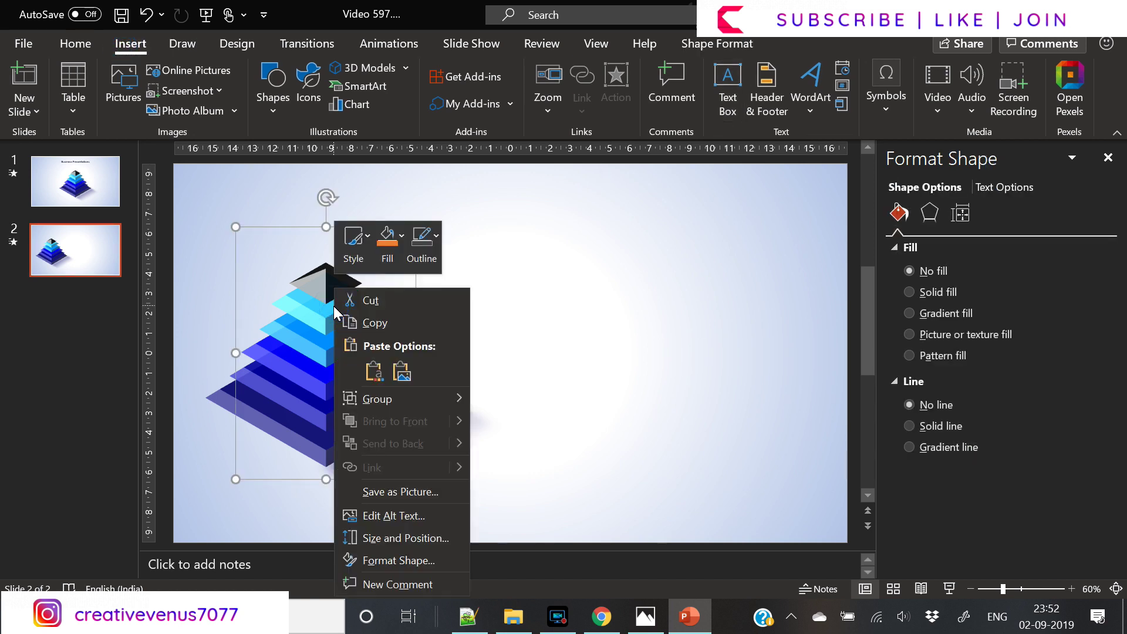
click(392, 398)
click(535, 436)
click(530, 329)
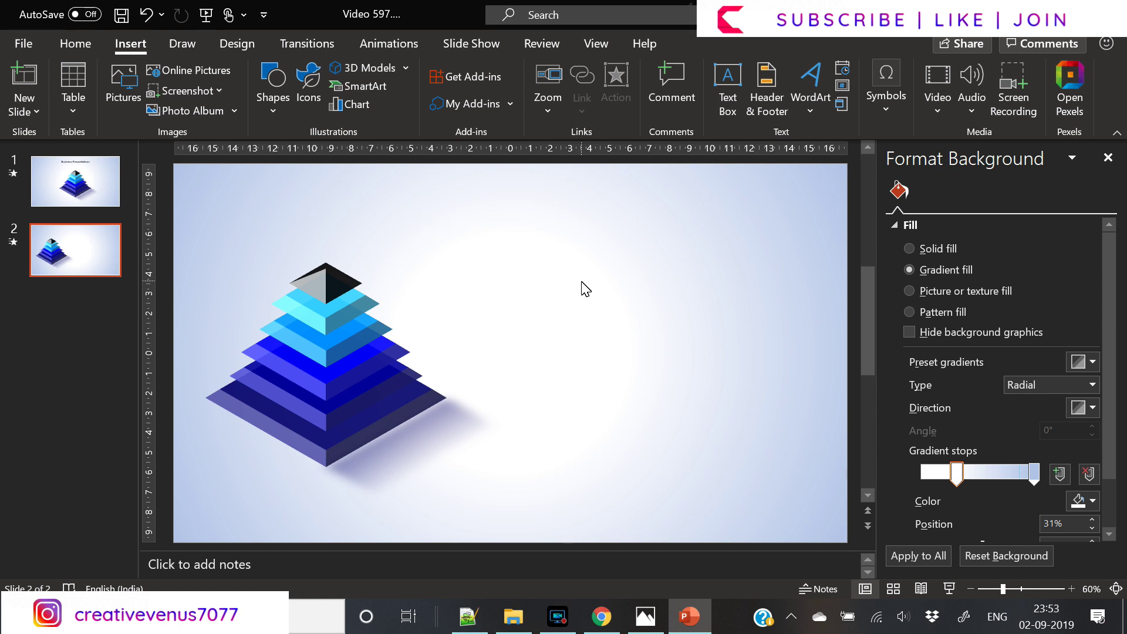
Add a 'growth' text box right of the pyramid and set it in Raleway.
click(720, 108)
drag(509, 246, 804, 317)
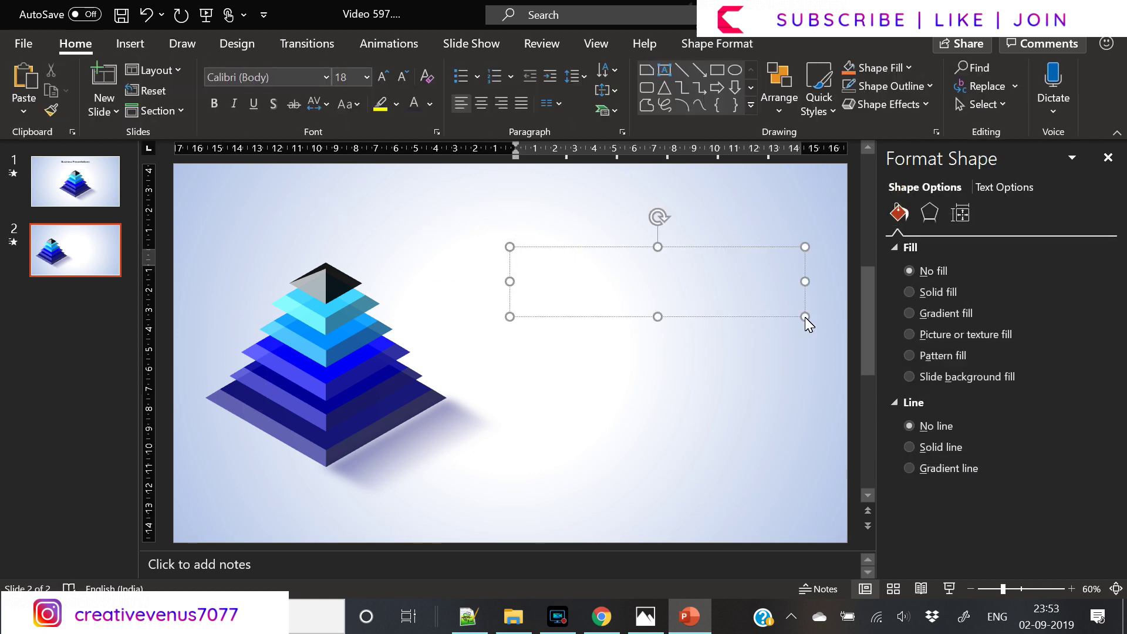
text(growth report)
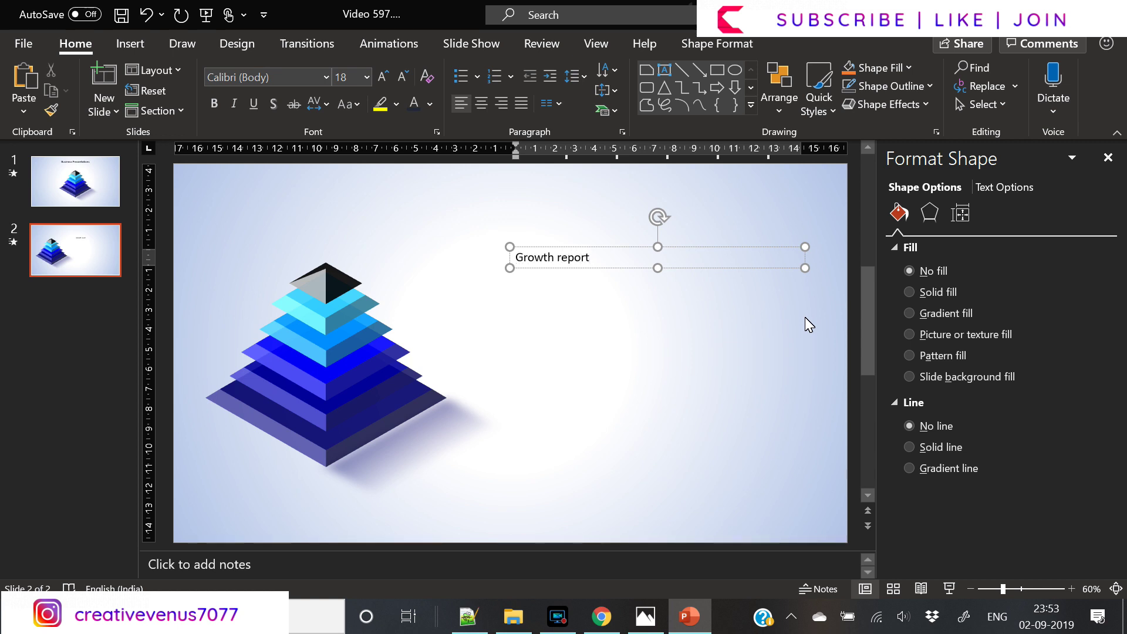
key(ctrl+a)
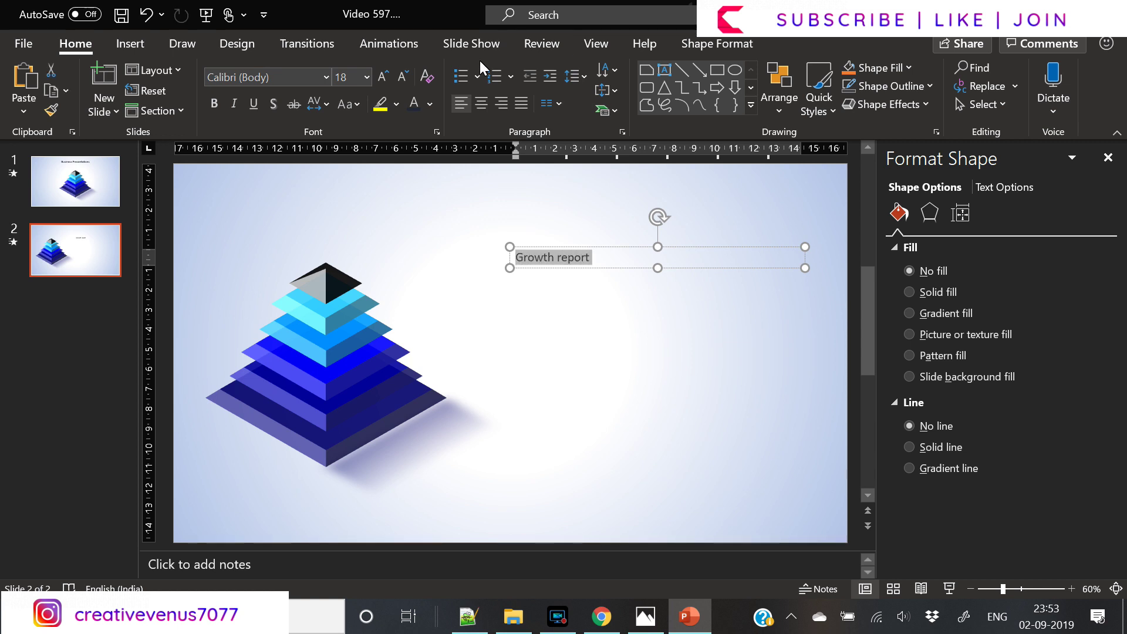
click(284, 84)
text(Raleway)
key(Return)
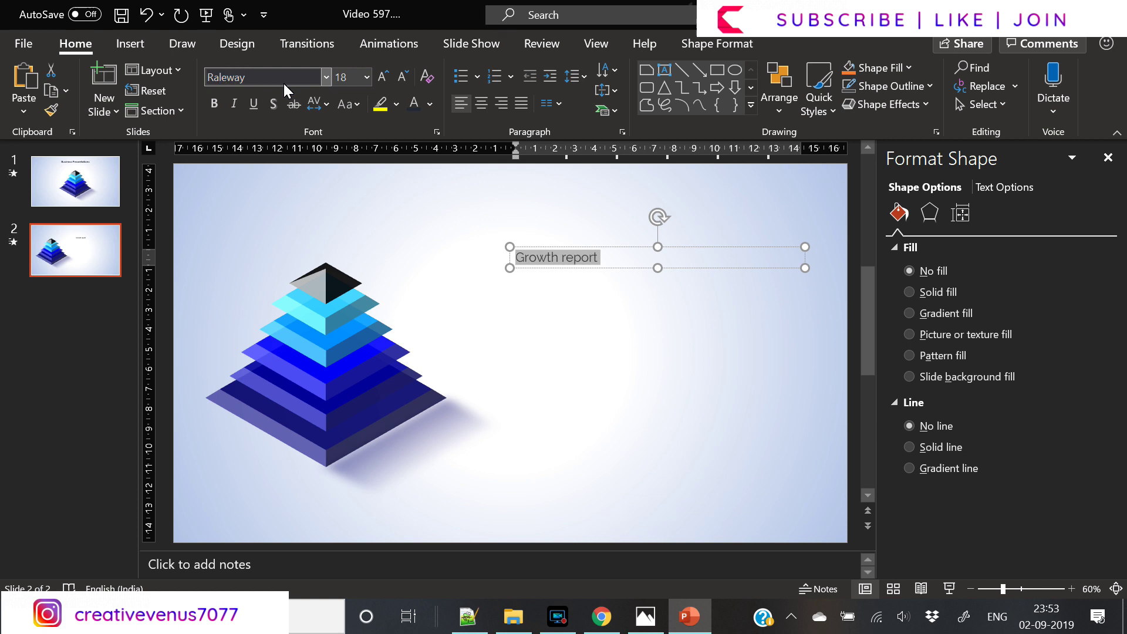
Capitalize the heading to 'Growth Report', enlarge it to 44 pt, and position it beside the pyramid.
click(354, 105)
click(364, 145)
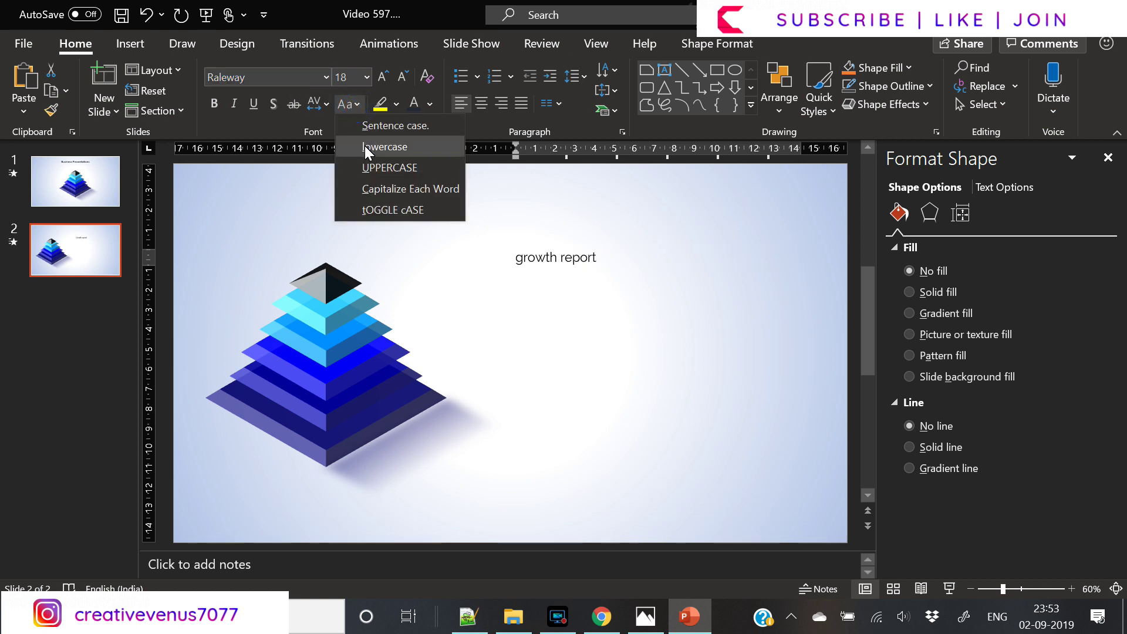
click(375, 188)
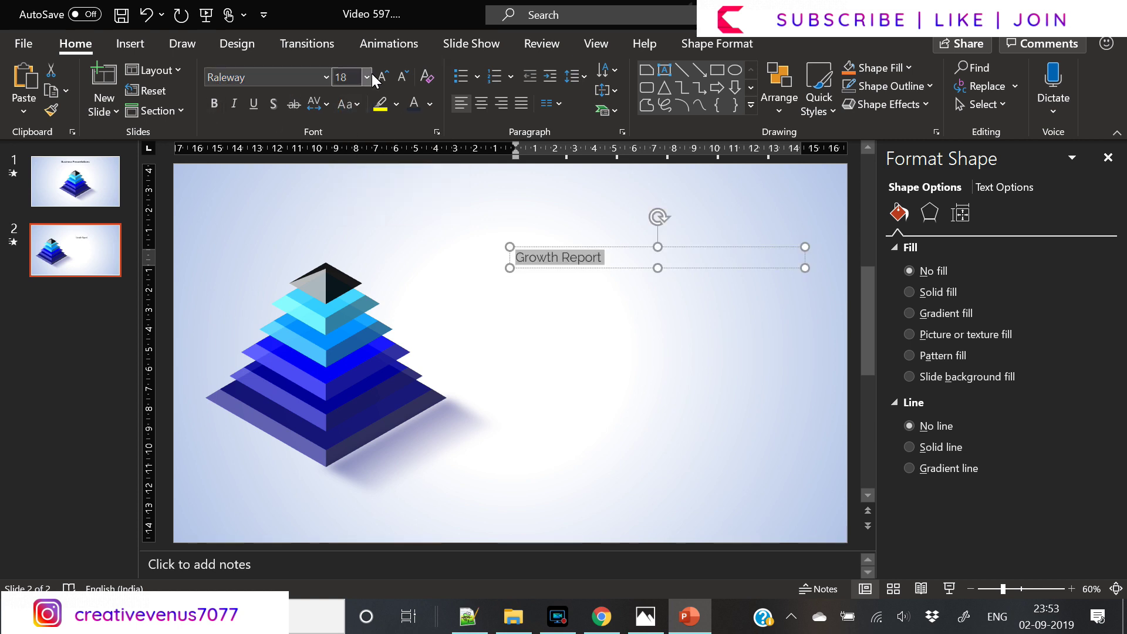
click(388, 78)
click(388, 78)
click(388, 78)
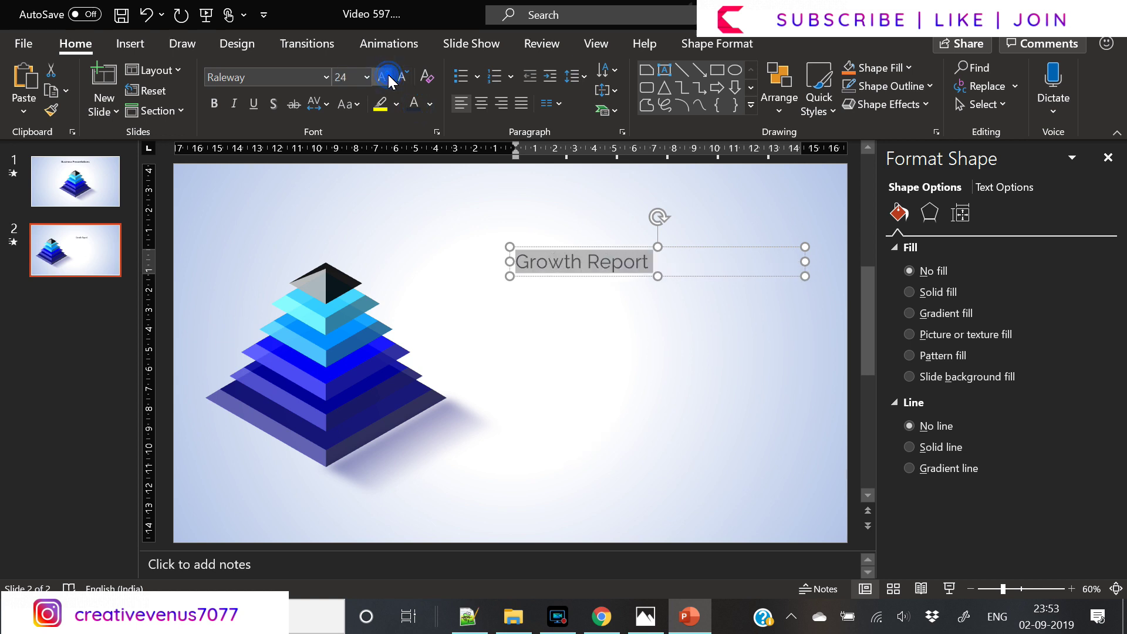
click(387, 78)
click(387, 78)
click(388, 78)
click(387, 78)
drag(628, 244, 631, 313)
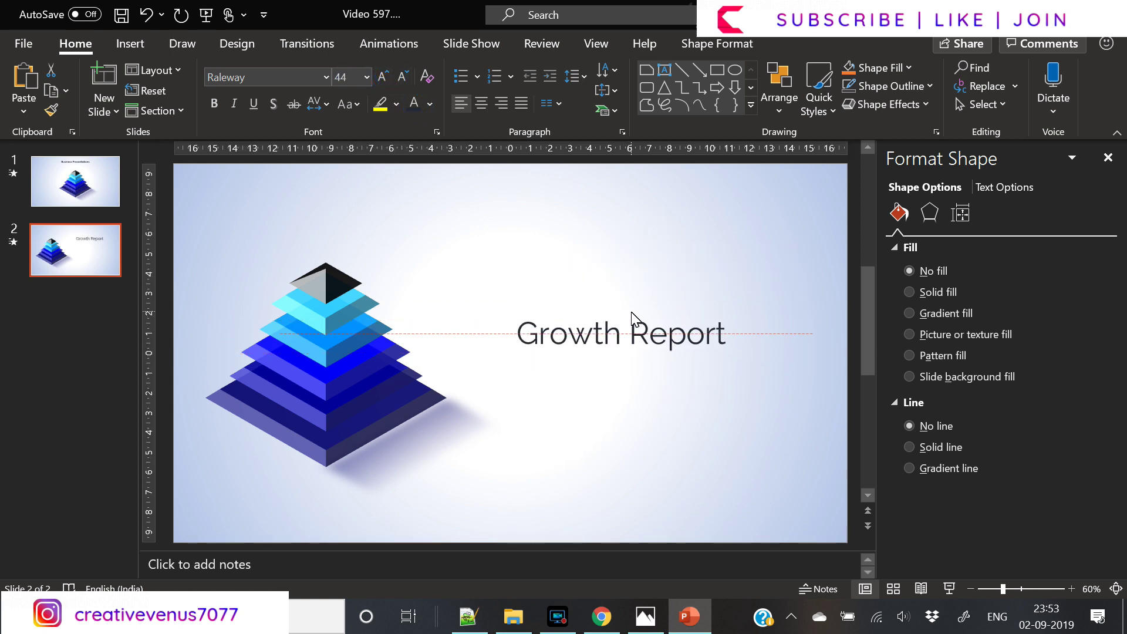
drag(631, 320, 632, 320)
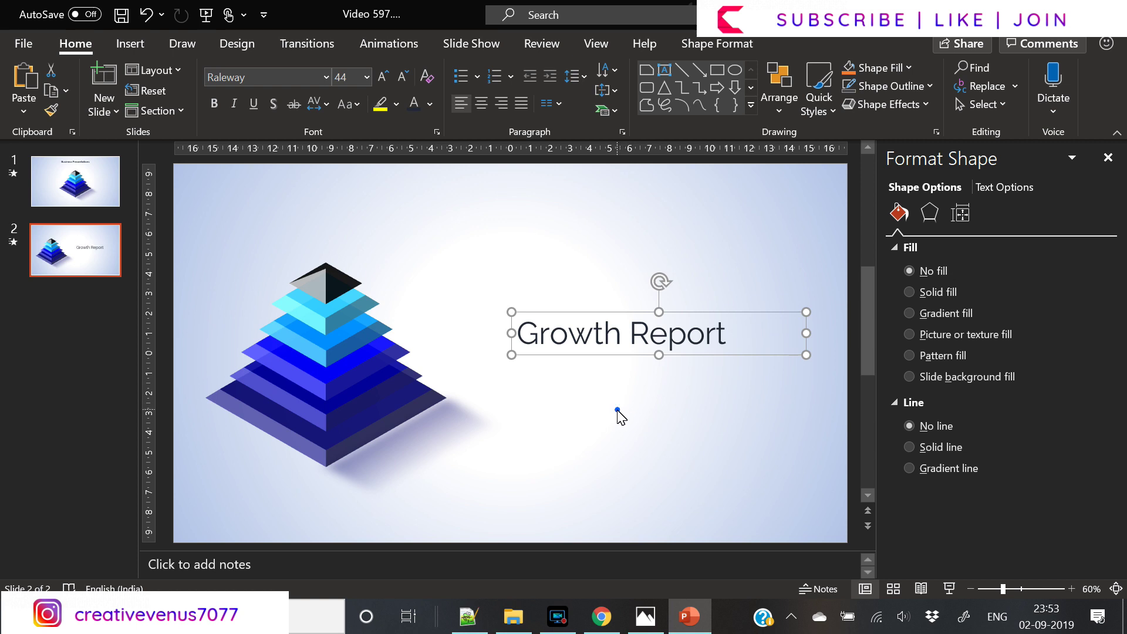
click(617, 411)
click(609, 360)
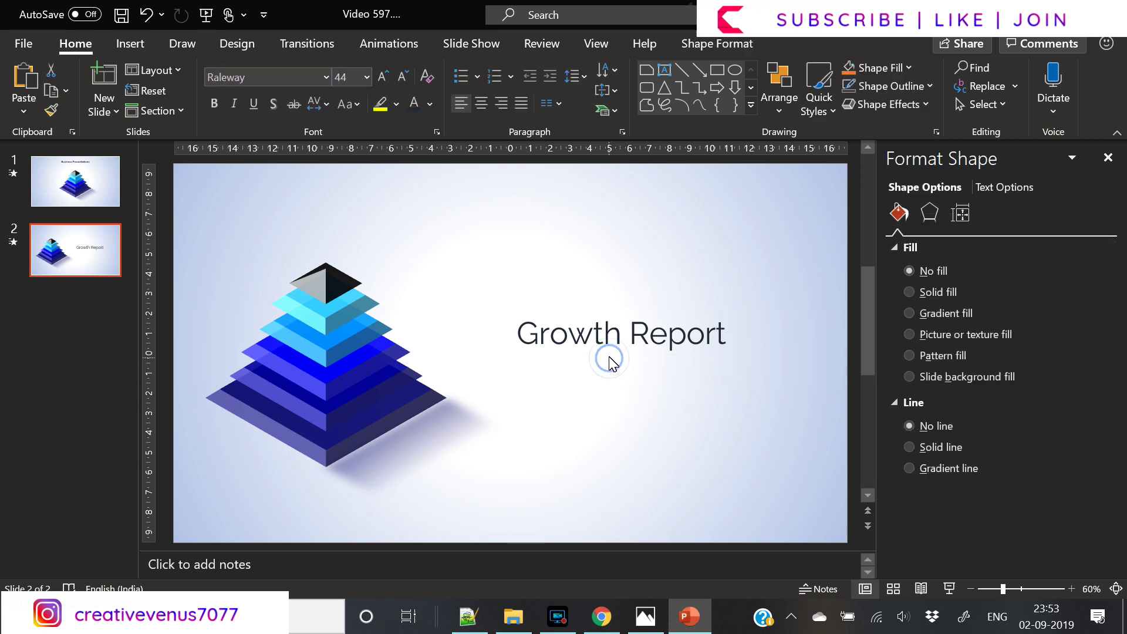
drag(608, 360, 586, 382)
Paste a copy of the heading, change it to '2019-20', and shrink it to 32 pt.
key(ctrl+v)
triple_click(587, 351)
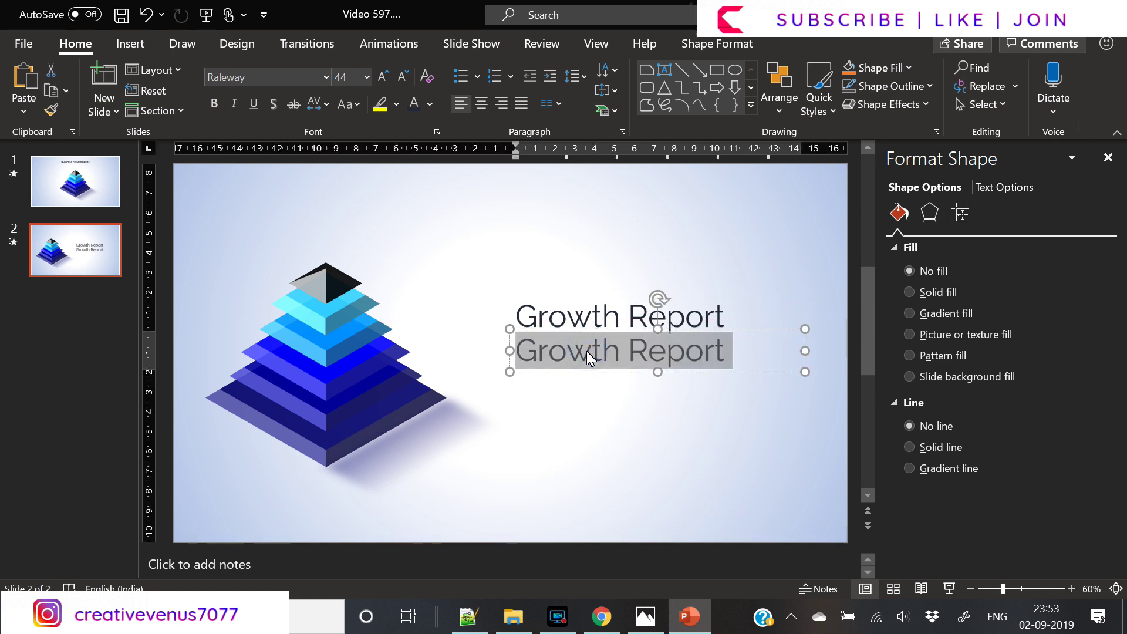
text(2019-20)
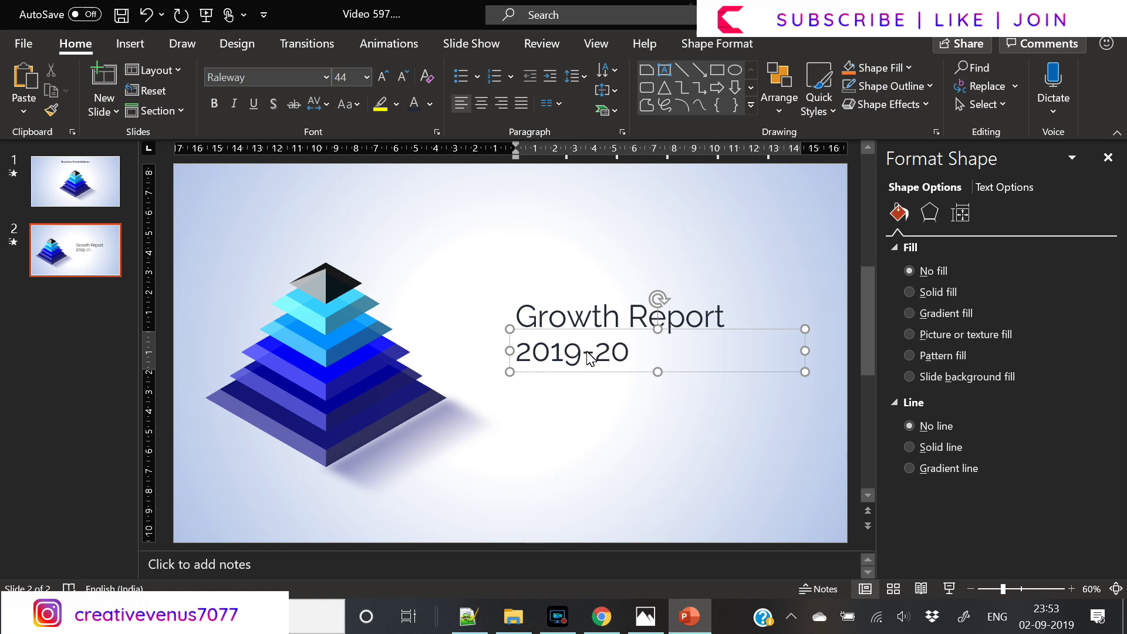
triple_click(589, 355)
click(403, 77)
click(402, 77)
click(403, 76)
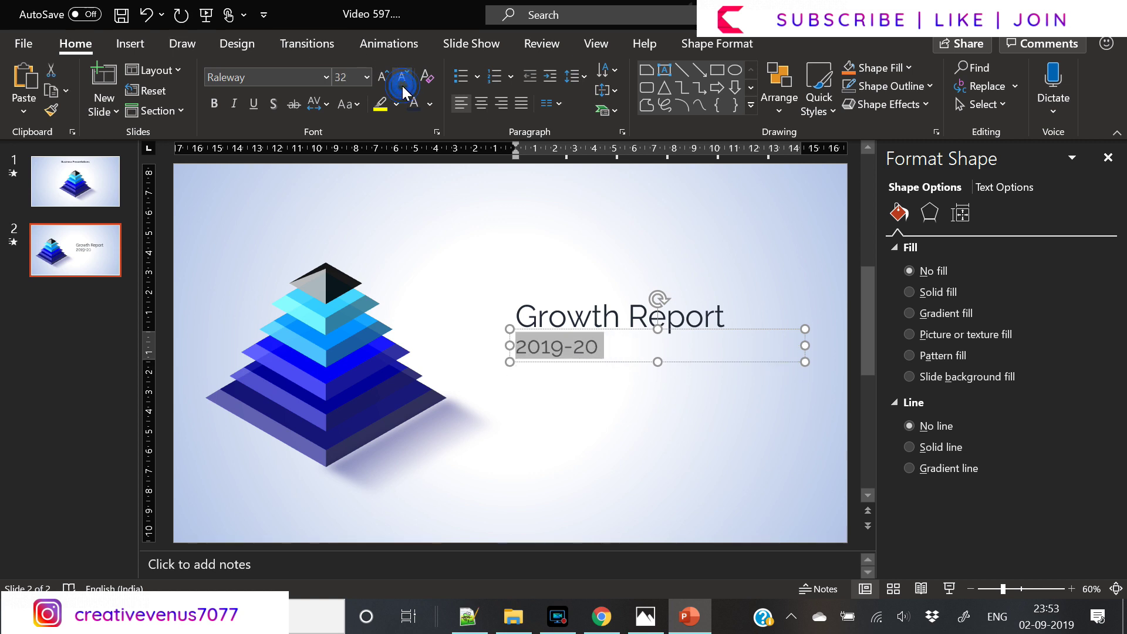
click(581, 417)
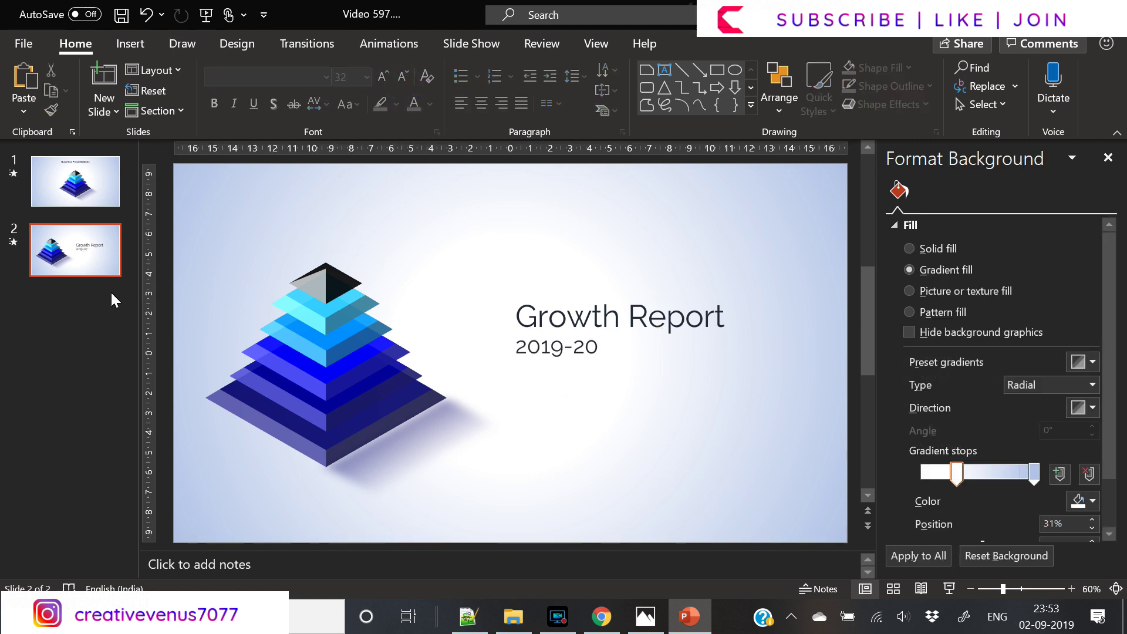
Duplicate slide 2 as slide 3 and lower the pyramid's base layer.
right_click(81, 257)
click(80, 257)
right_click(76, 252)
click(139, 386)
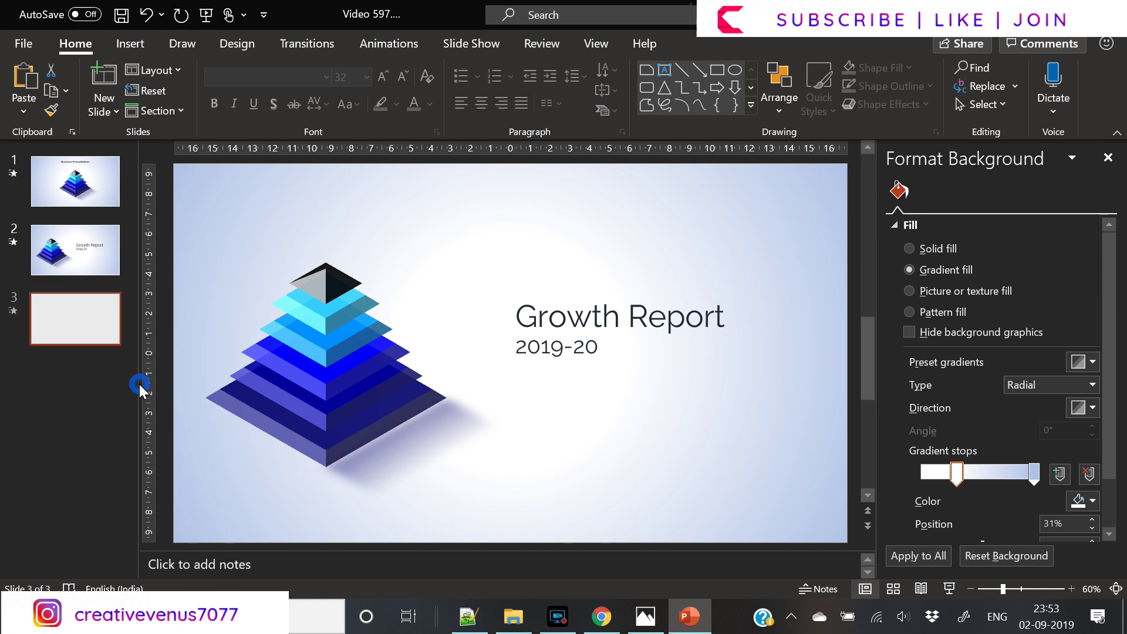
click(333, 470)
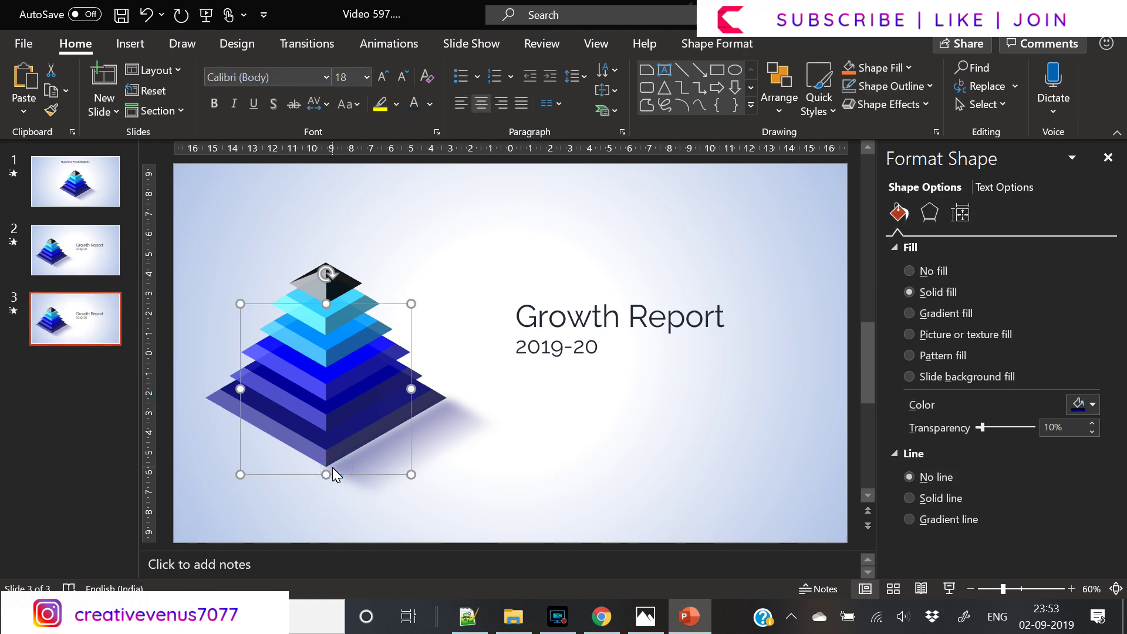
key(Down)
key(Down)
key(Down)
key(Down)
key(Down)
key(Down)
key(Down)
key(Down)
key(Down)
key(Down)
key(Down)
key(Down)
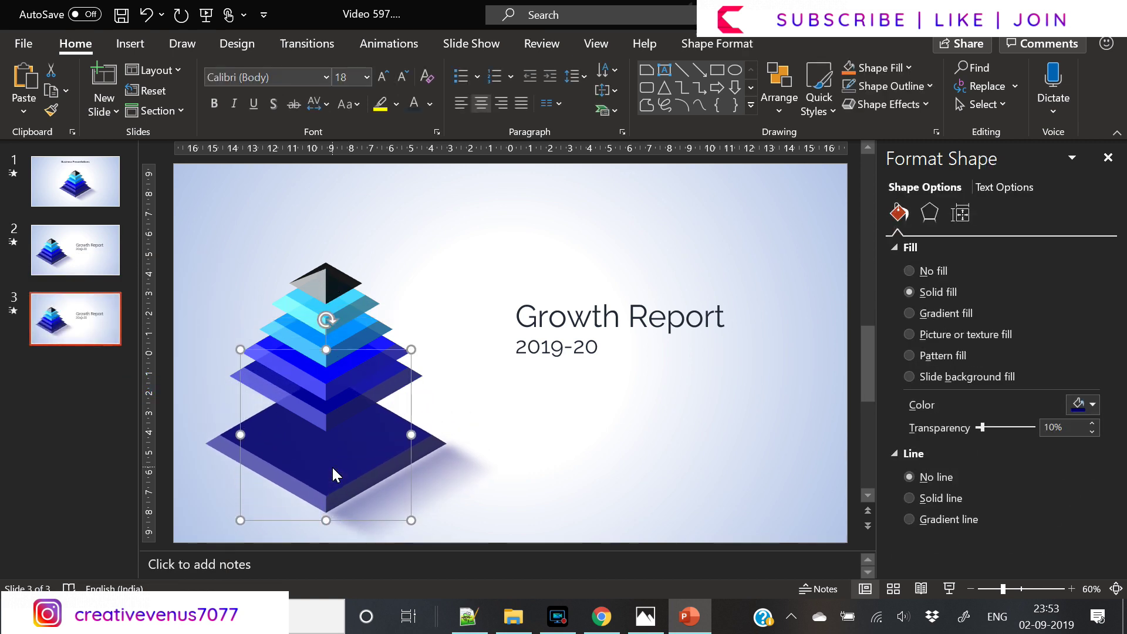
Retype the title as '30% growth' and the subtitle as 'Manufacturing', Capitalize Each Word.
click(611, 312)
key(ctrl+a)
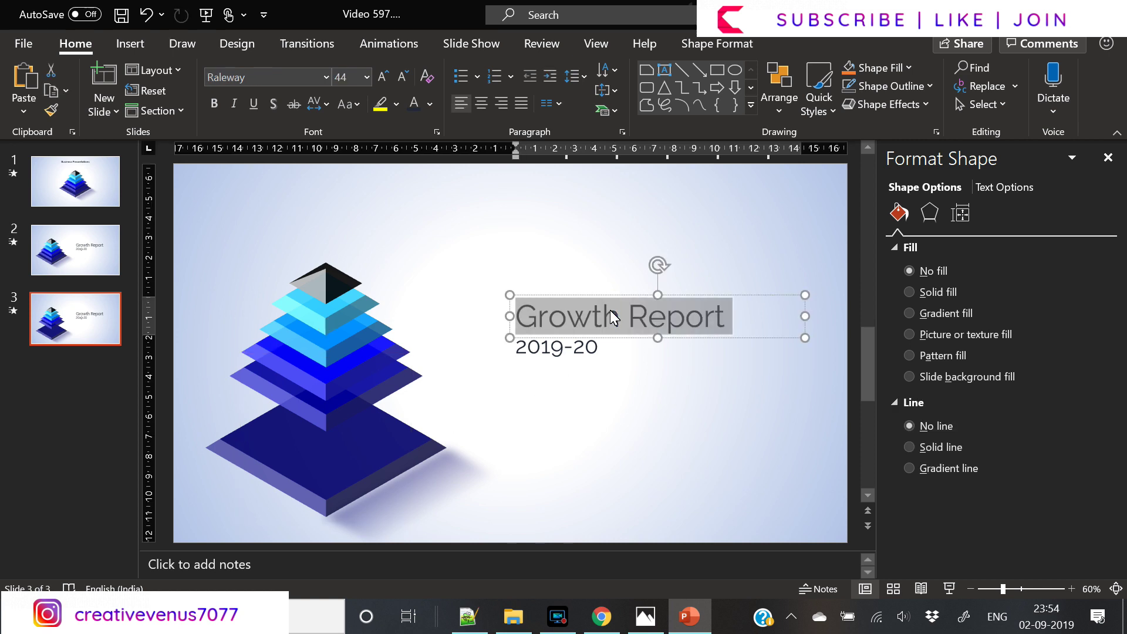
text(30%)
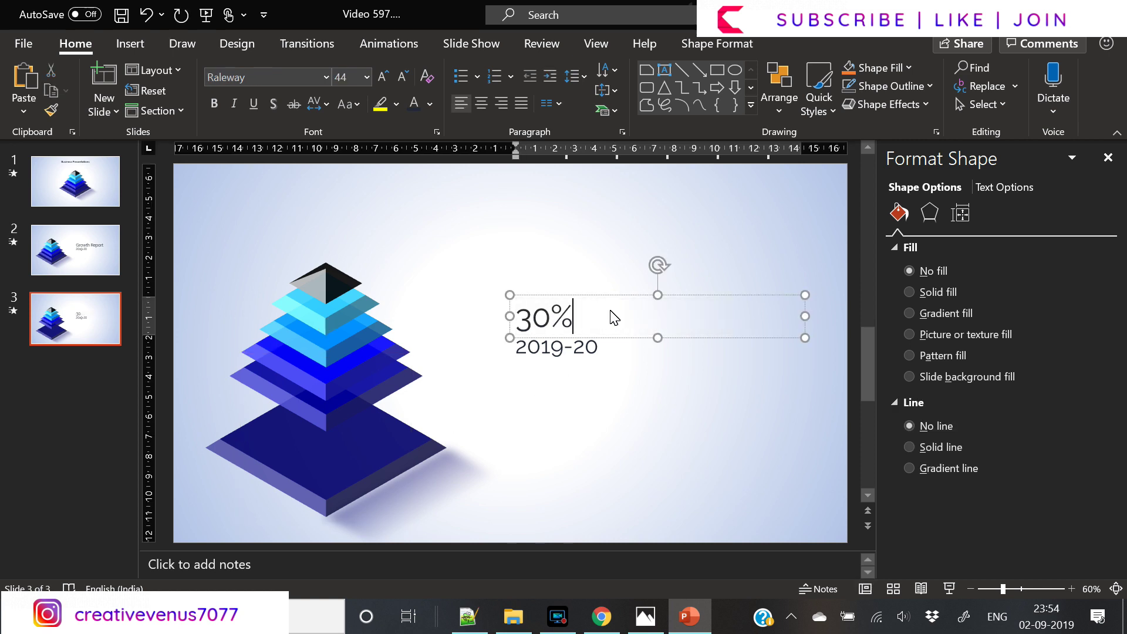
text( growth)
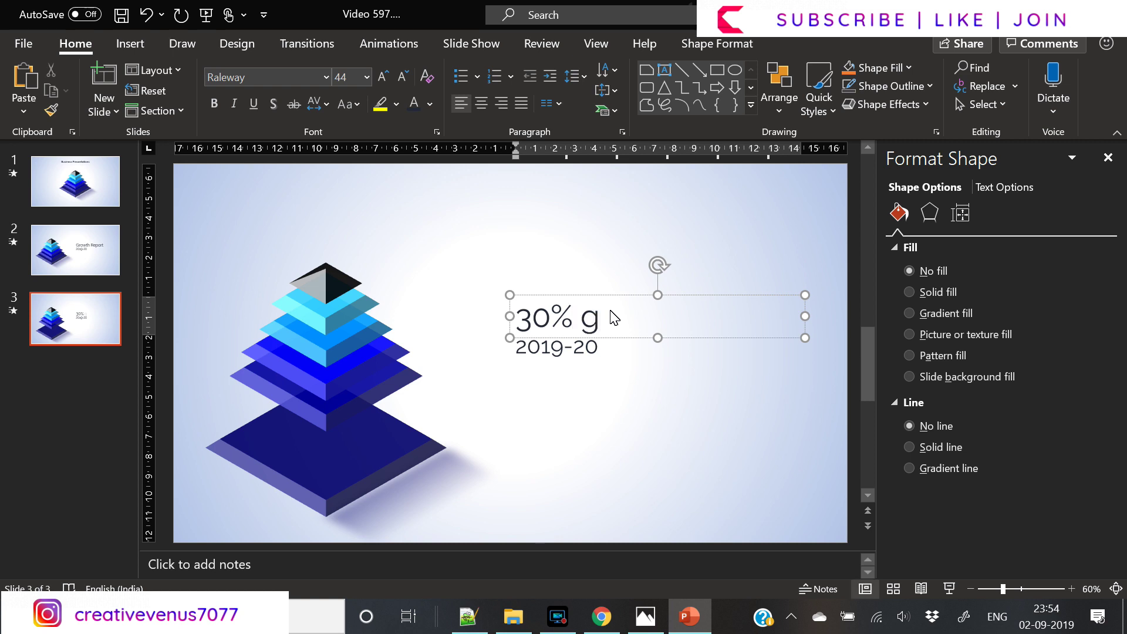
triple_click(552, 352)
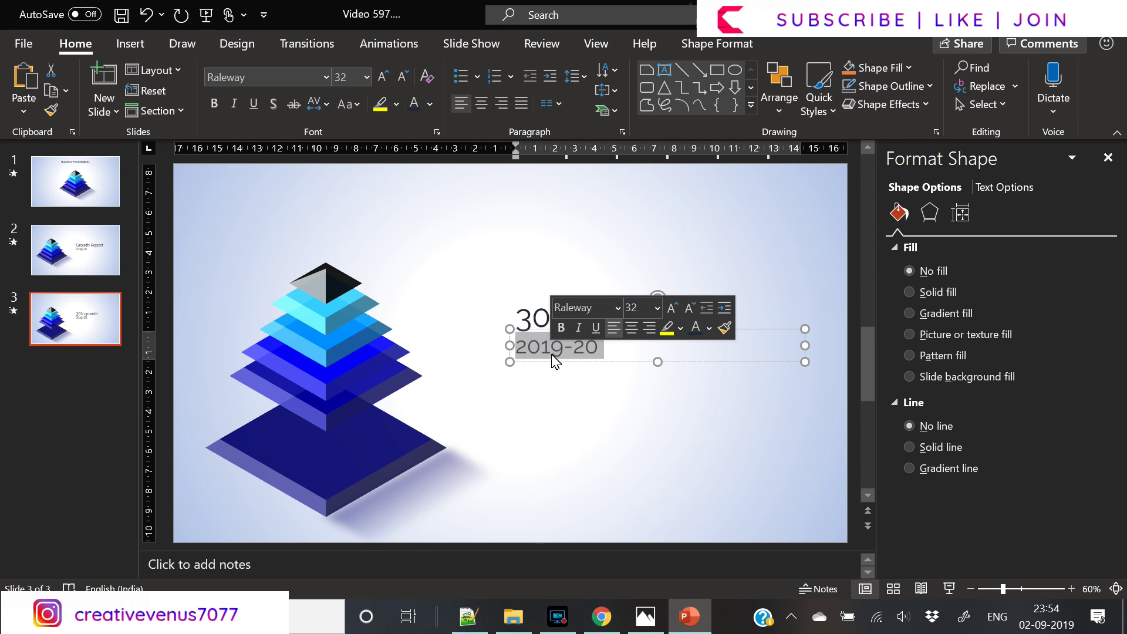
text(manufac)
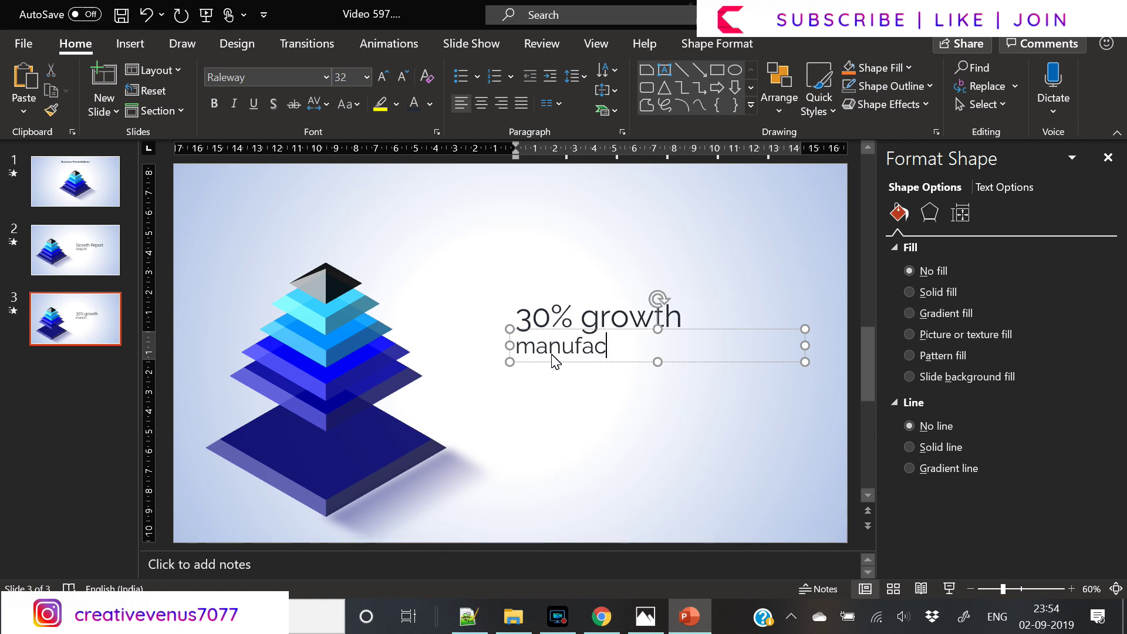
text(turing)
triple_click(555, 360)
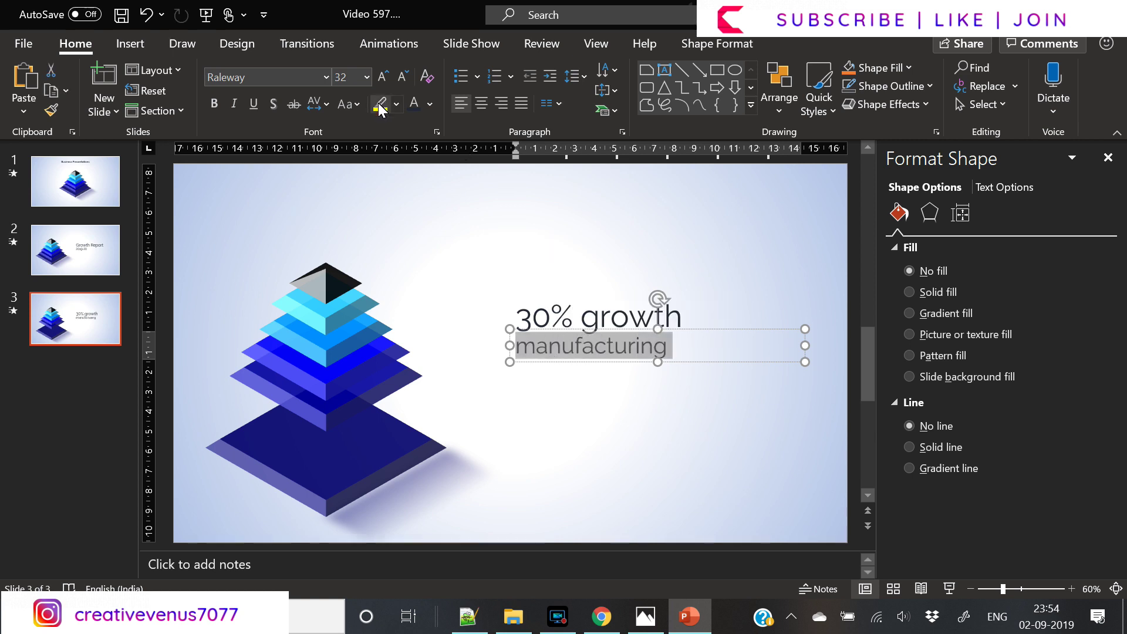
click(349, 104)
click(378, 188)
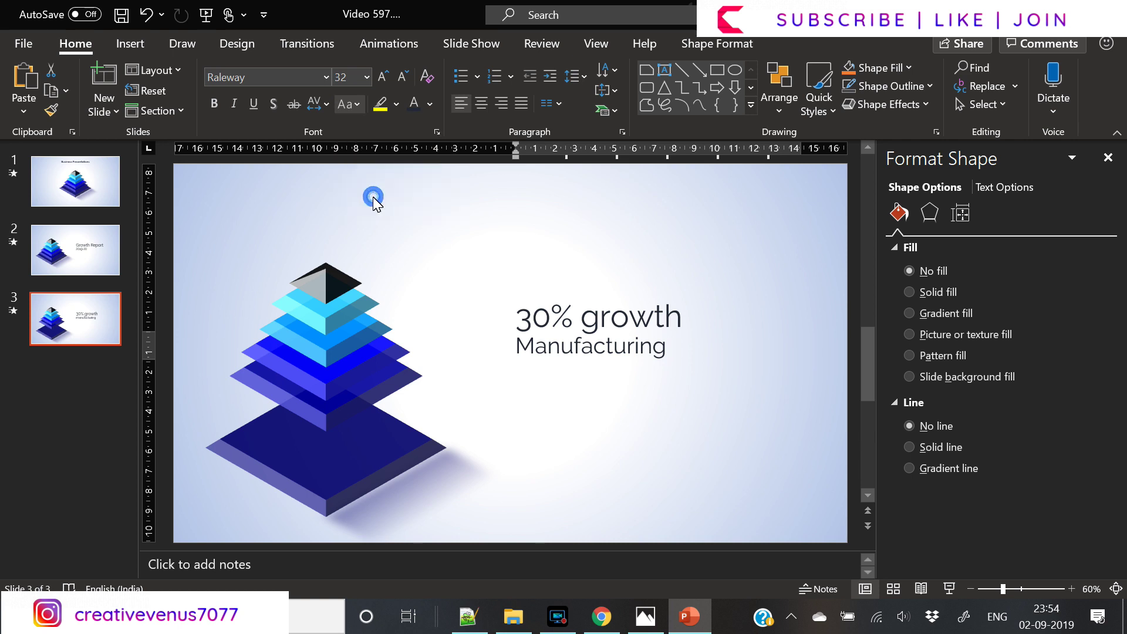
Enlarge the '30%' figure, move the heading above Manufacturing, and capitalize 'Growth'.
click(574, 319)
drag(574, 319, 485, 305)
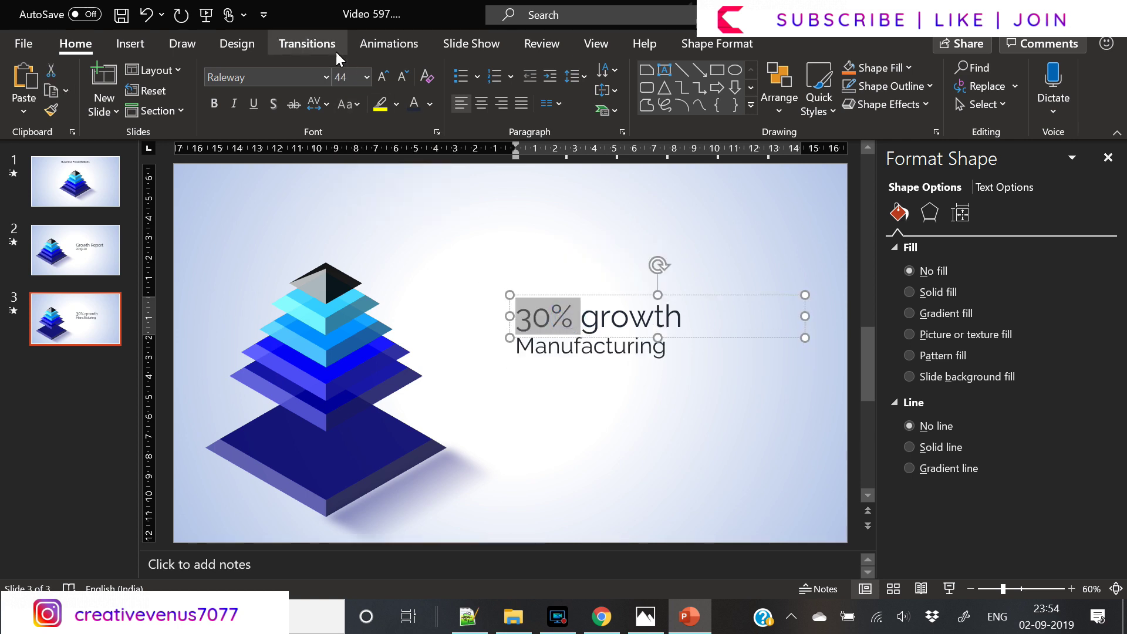
click(383, 77)
click(383, 77)
click(383, 77)
click(383, 76)
click(383, 77)
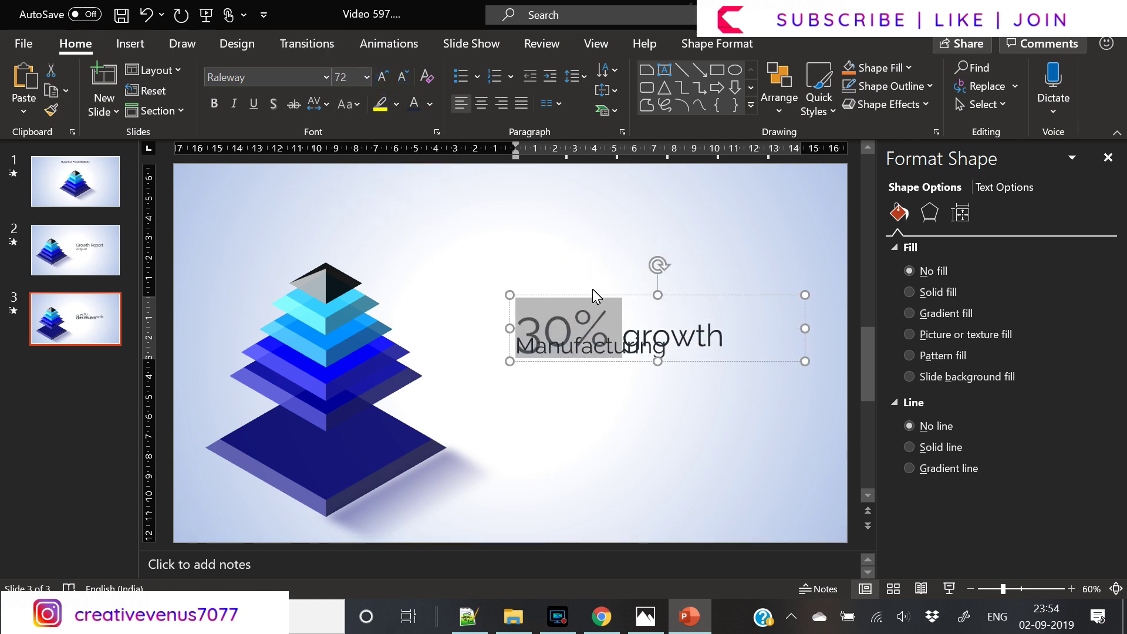
drag(593, 292, 593, 272)
drag(644, 320, 623, 317)
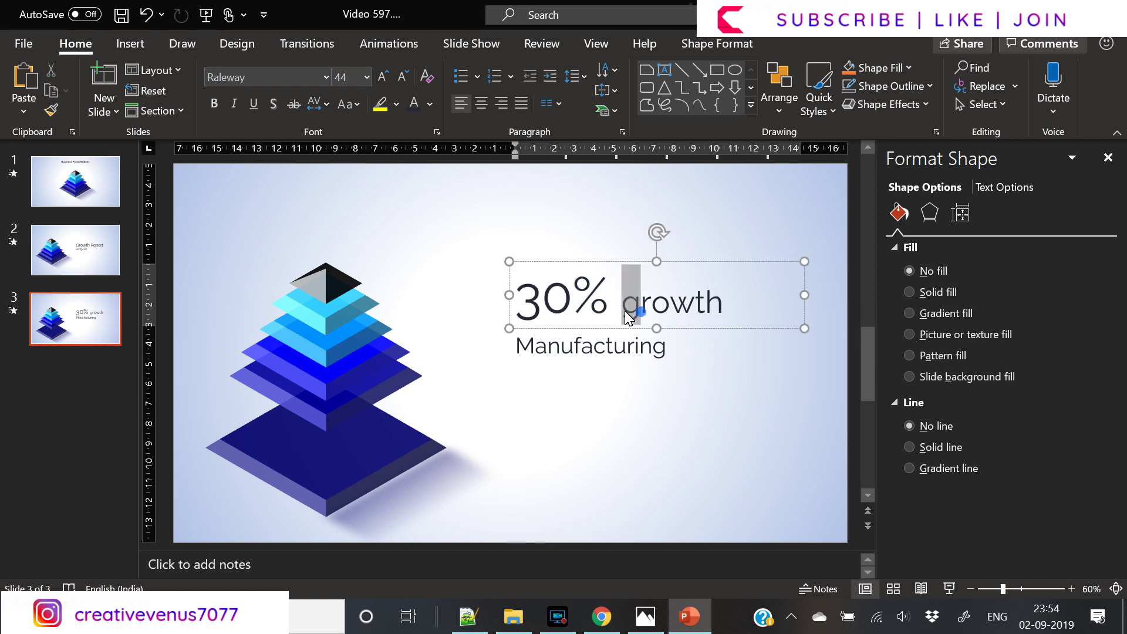
text(G)
click(685, 392)
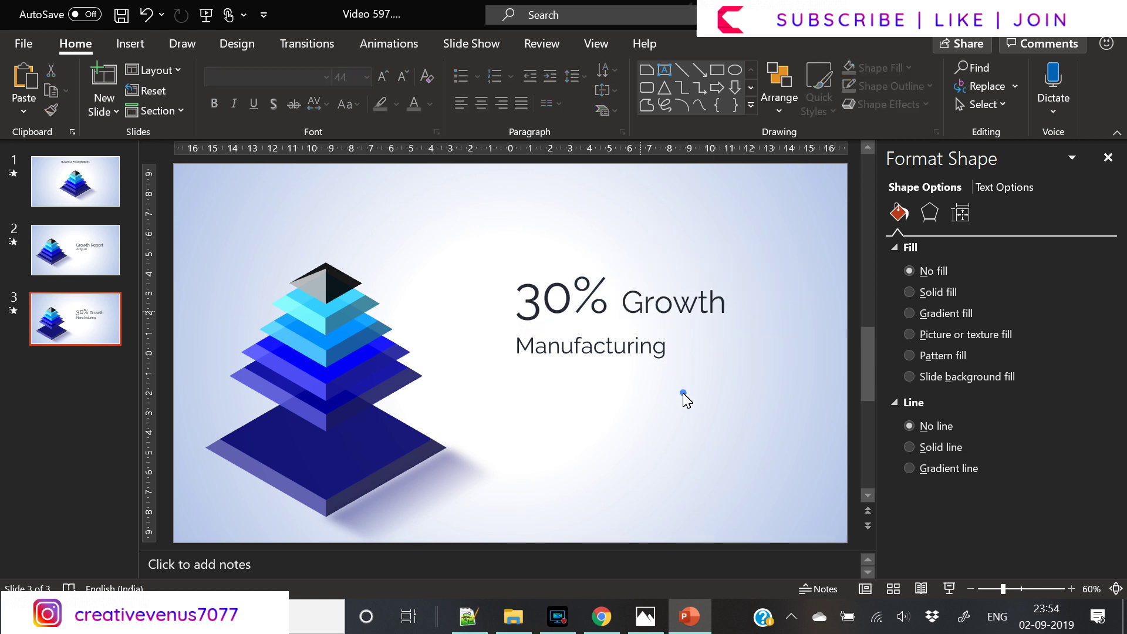
Set the whole '30% Growth' heading to 54 pt.
click(633, 364)
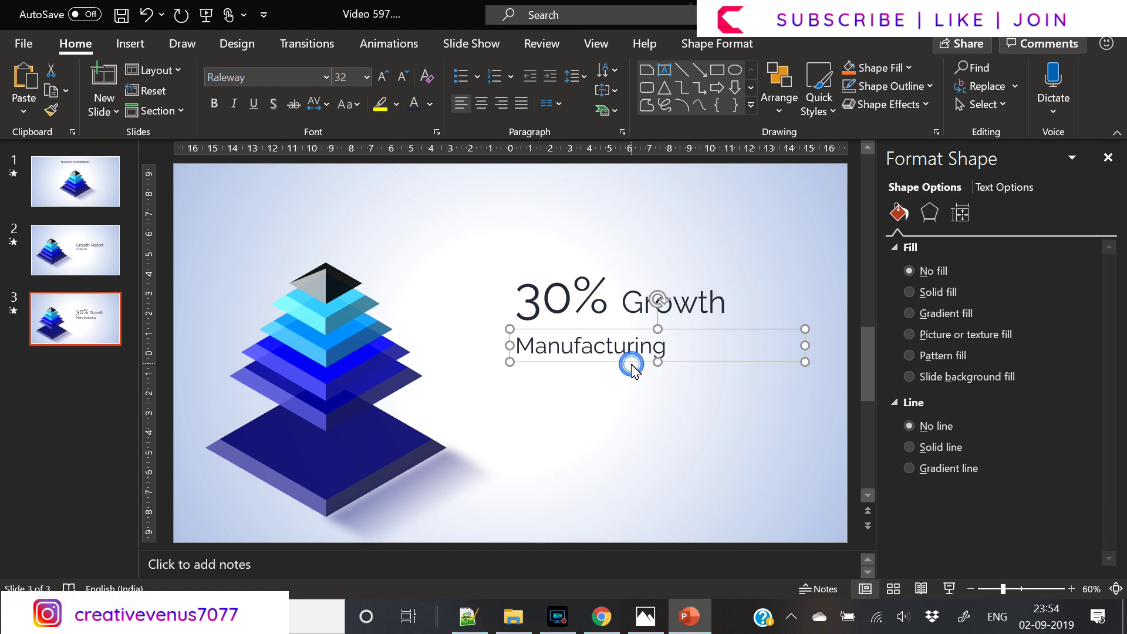
drag(624, 304, 728, 302)
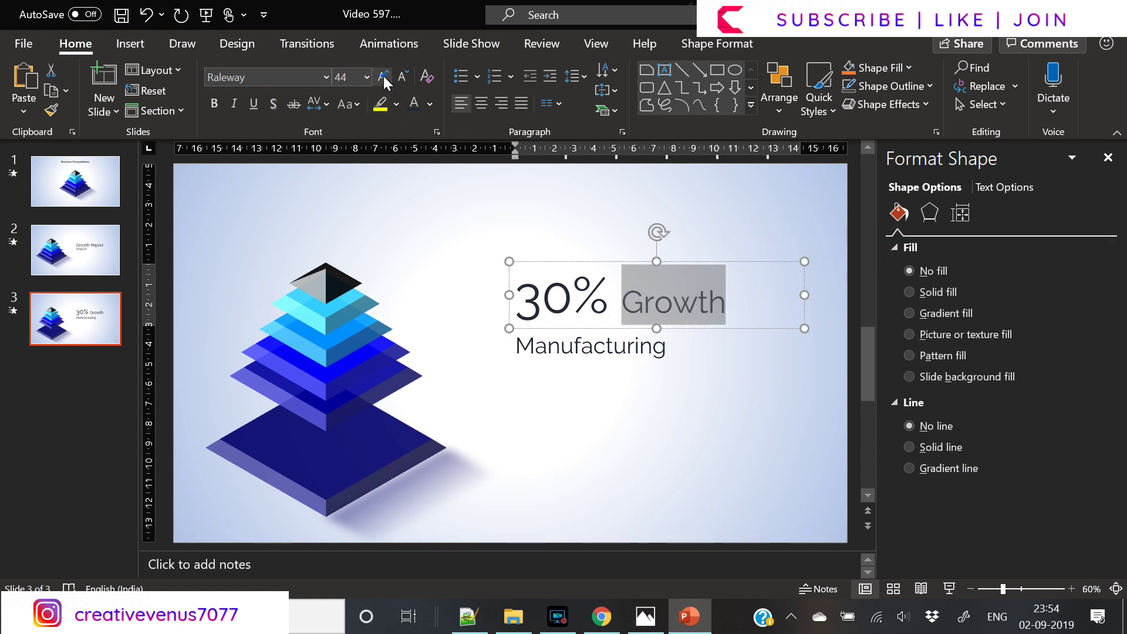
click(383, 77)
click(383, 77)
key(ctrl+a)
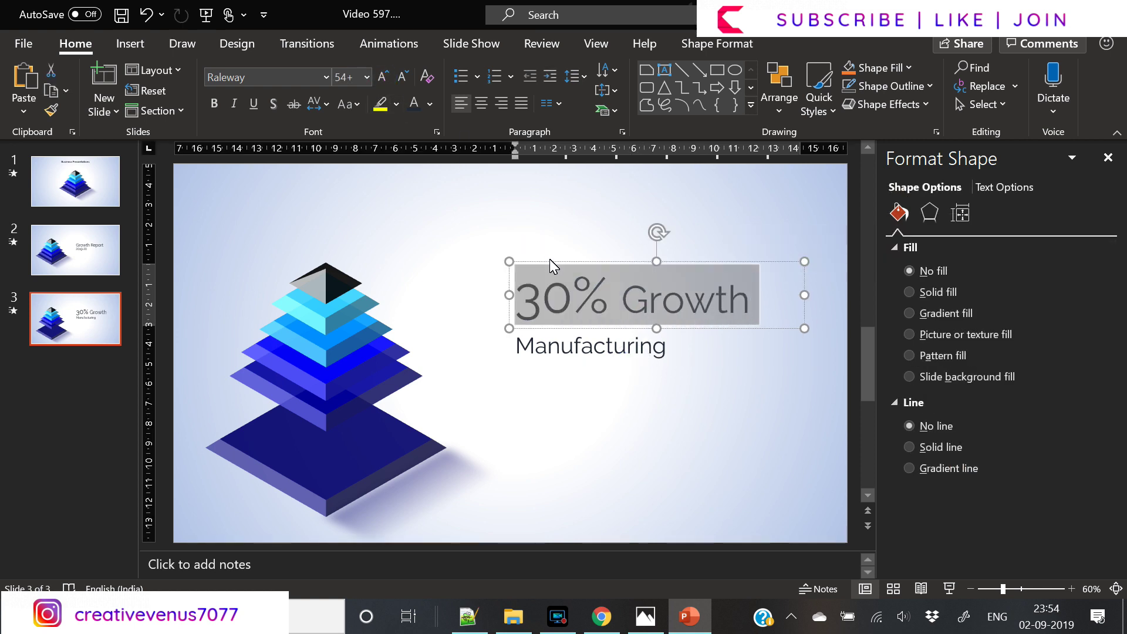
click(353, 79)
text(54)
key(Return)
click(626, 371)
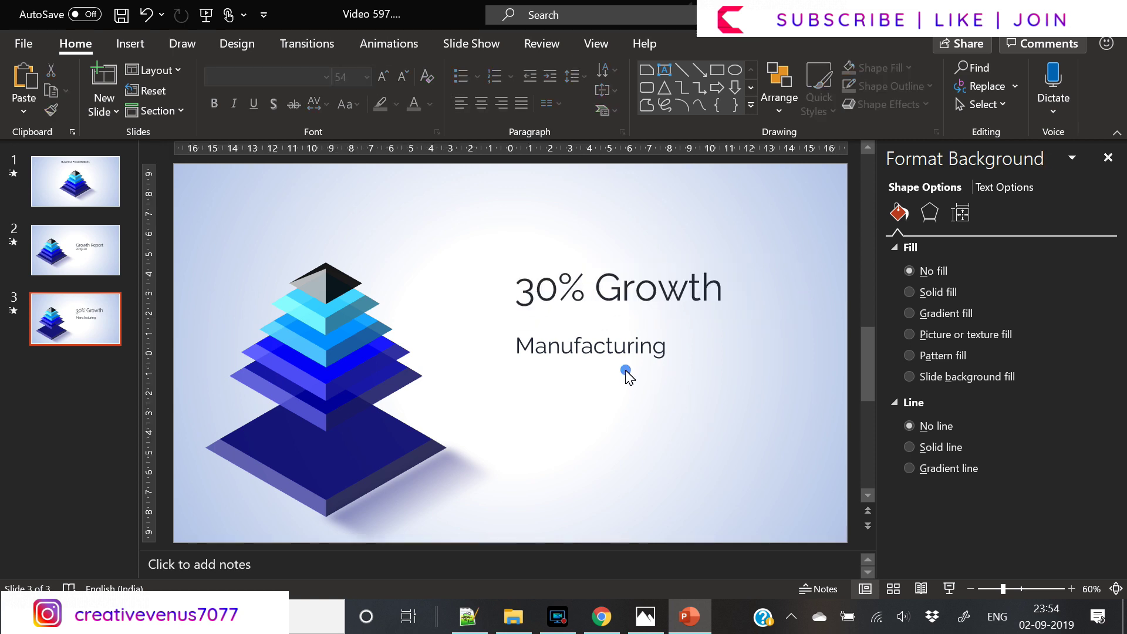
Add a text box below Manufacturing filled with =lorem(1) placeholder text.
click(130, 44)
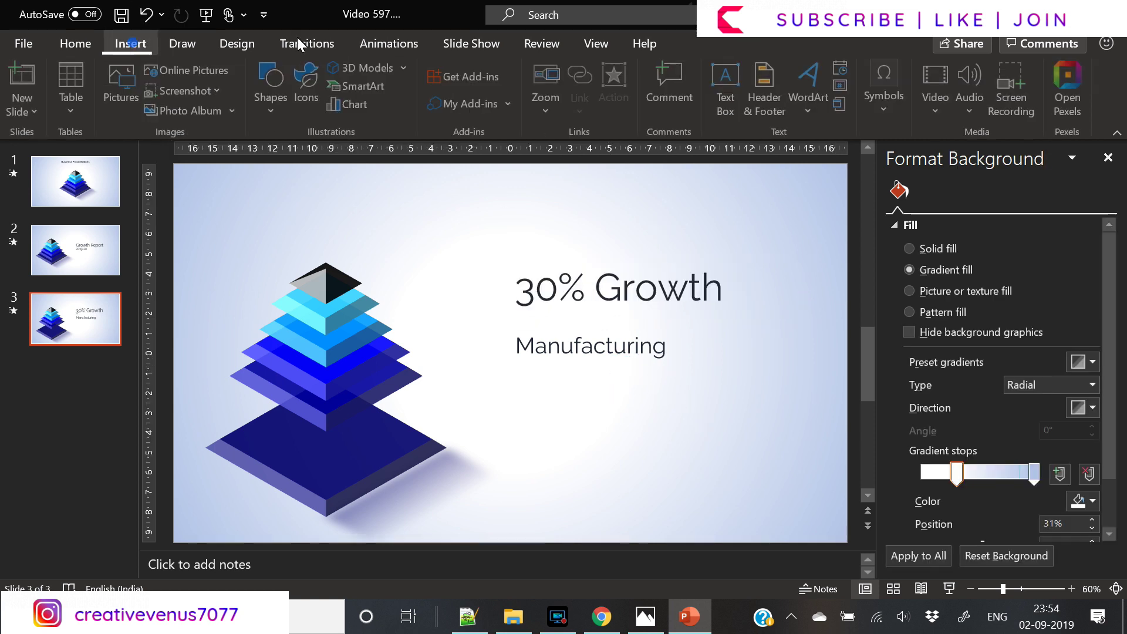
click(725, 88)
drag(521, 374, 741, 442)
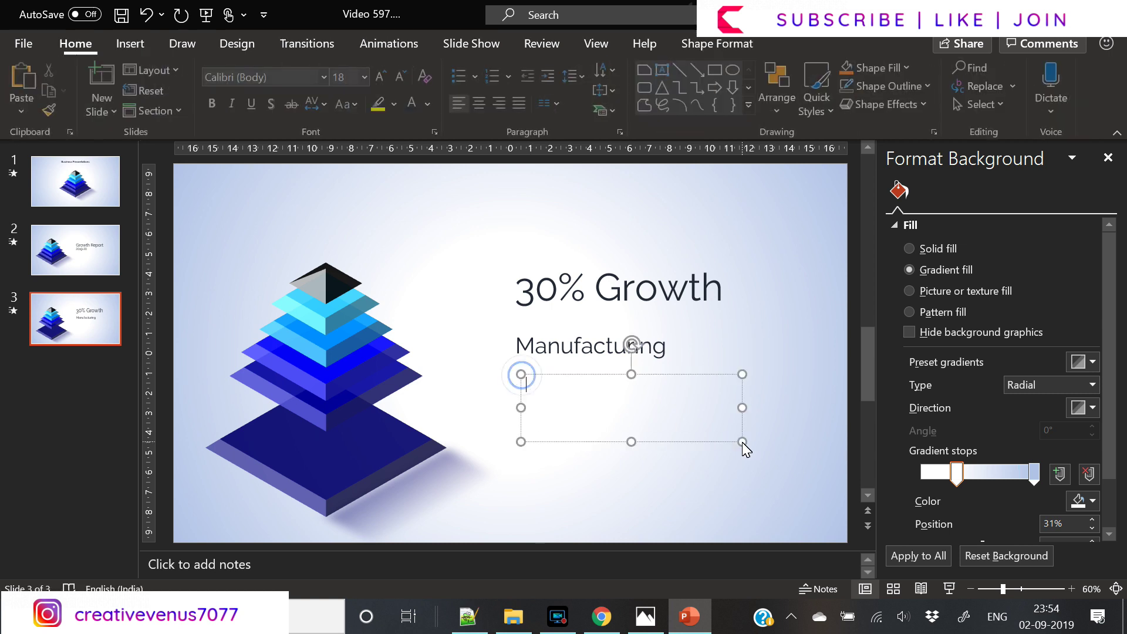
text(=lorem)
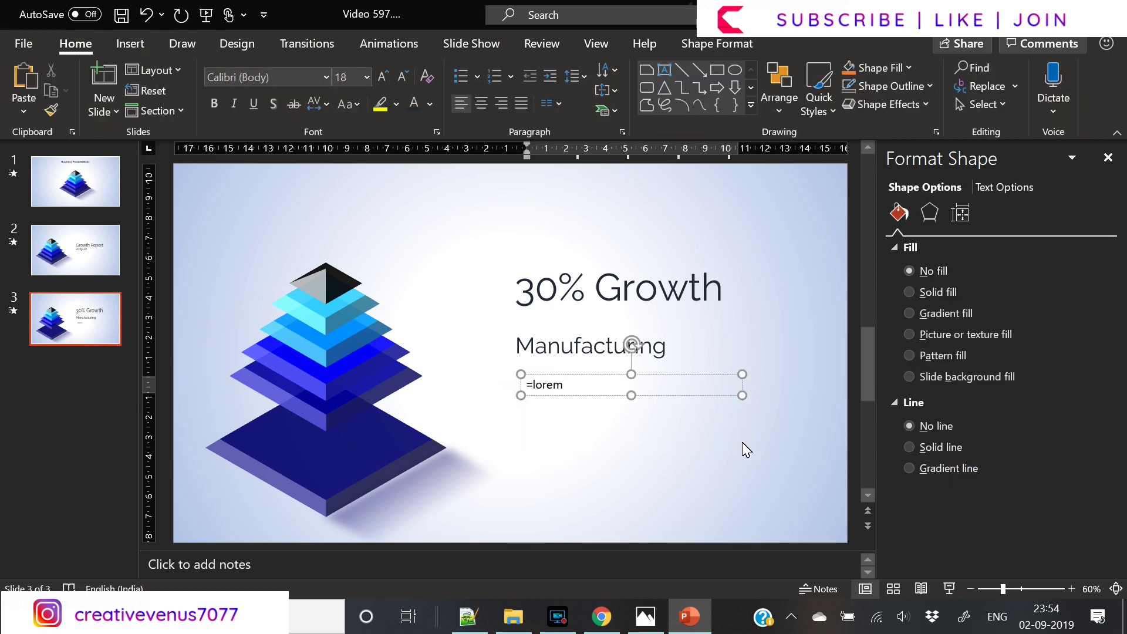
text((1))
key(Return)
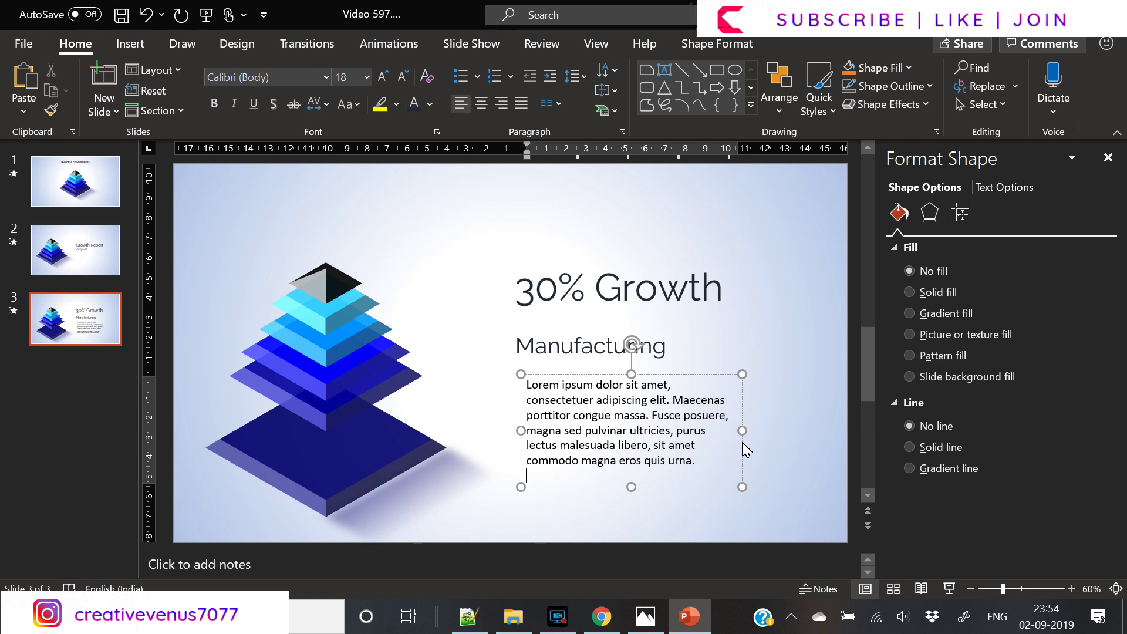
Format the paragraph as Raleway 11, justified, widened and positioned under Manufacturing.
key(ctrl+a)
click(262, 79)
text(Raleway)
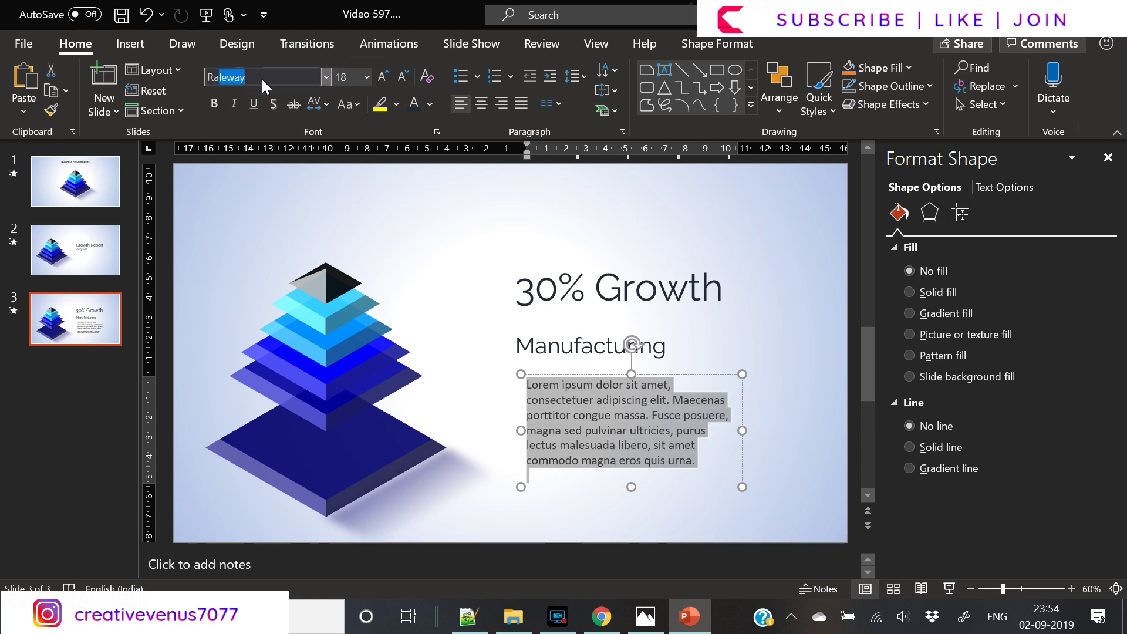
key(Return)
click(404, 78)
click(404, 78)
click(404, 78)
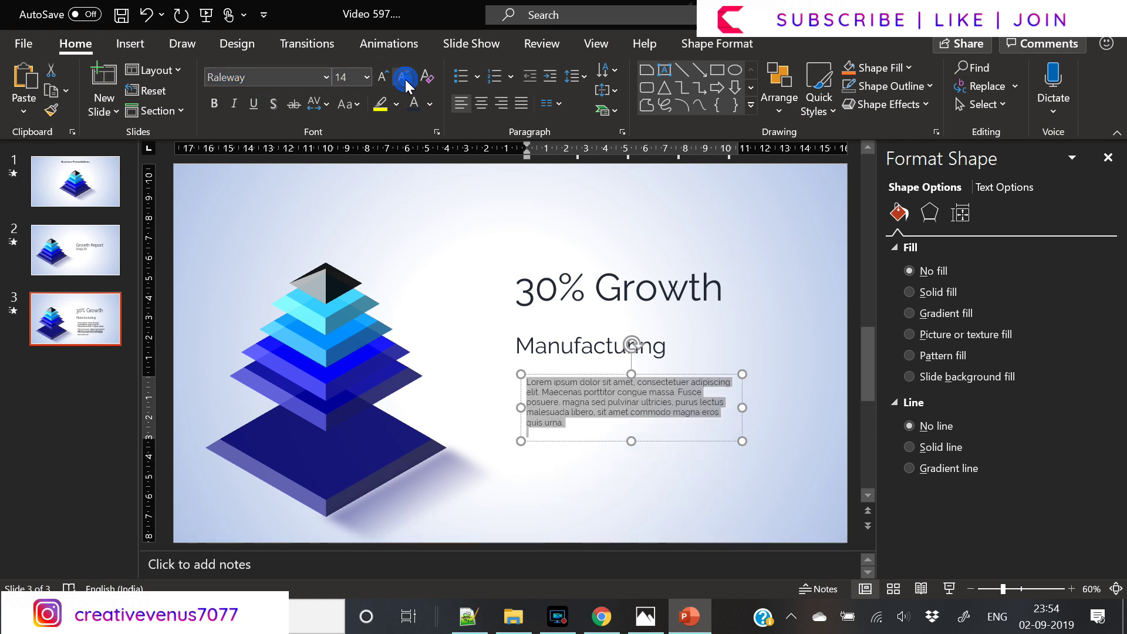
click(404, 78)
drag(742, 400, 762, 400)
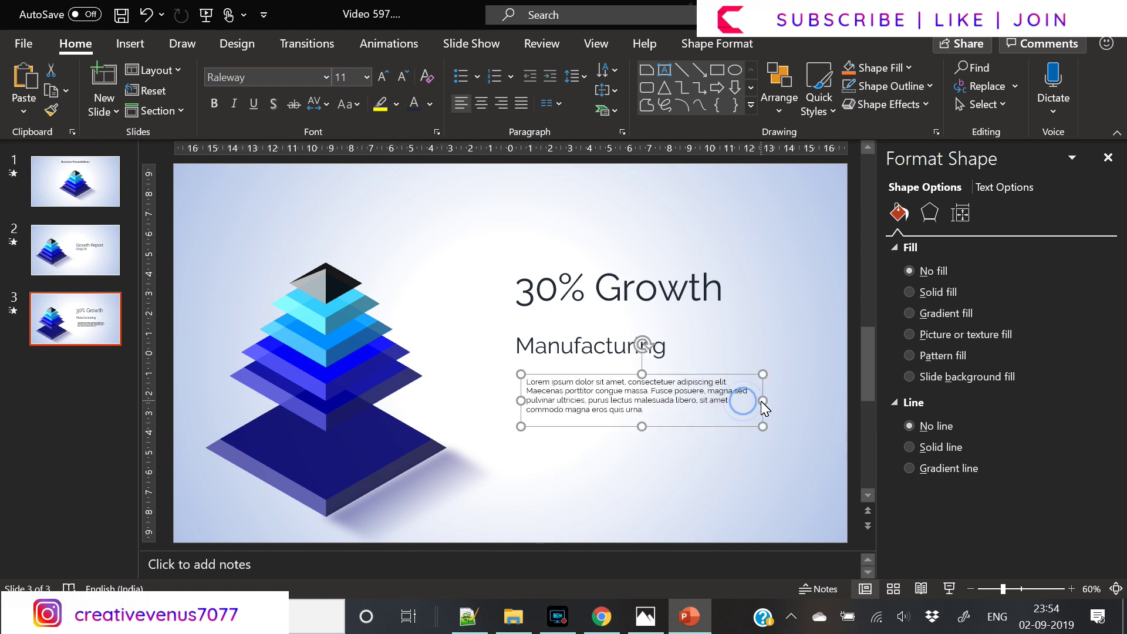
click(522, 104)
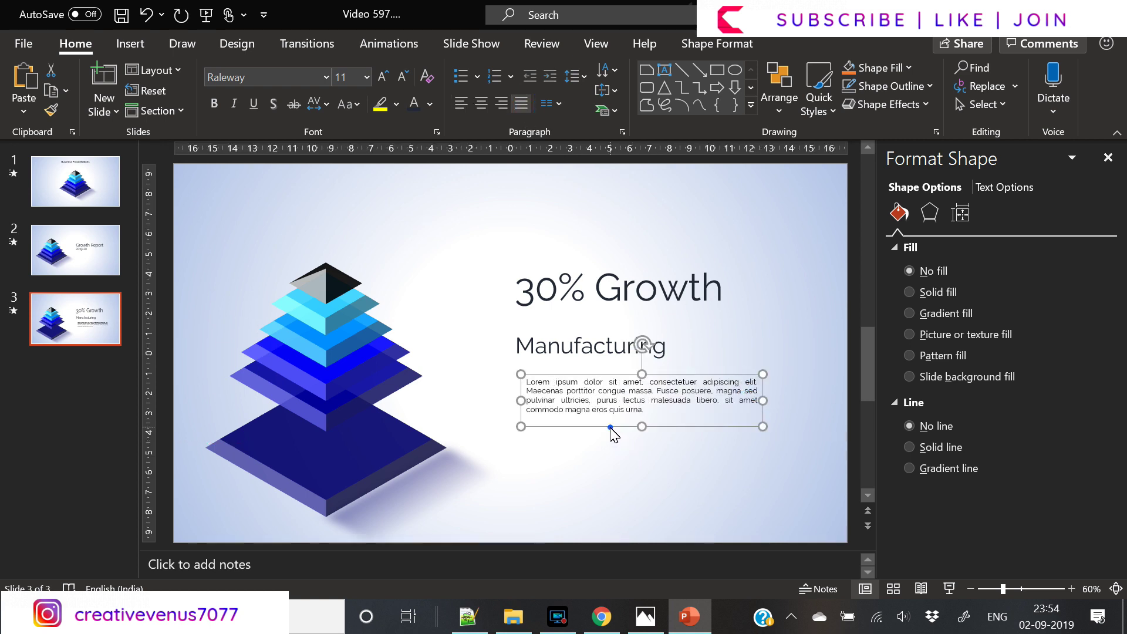
drag(611, 427, 604, 440)
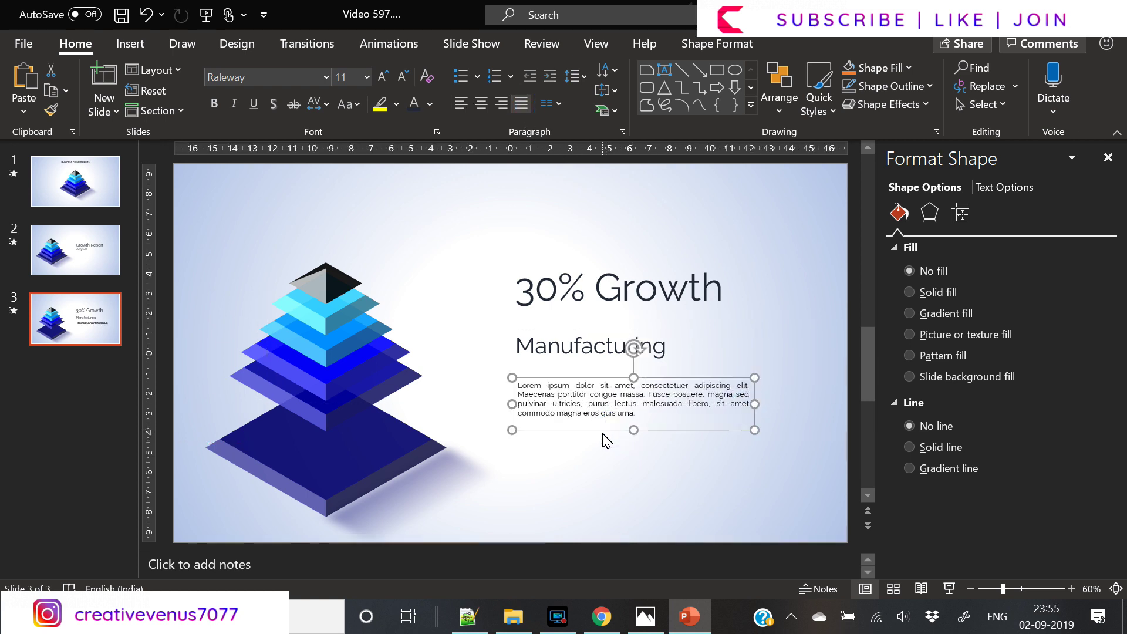
Nudge the Manufacturing heading slightly down and select slide 3 in the slide list.
drag(587, 324, 589, 343)
click(600, 467)
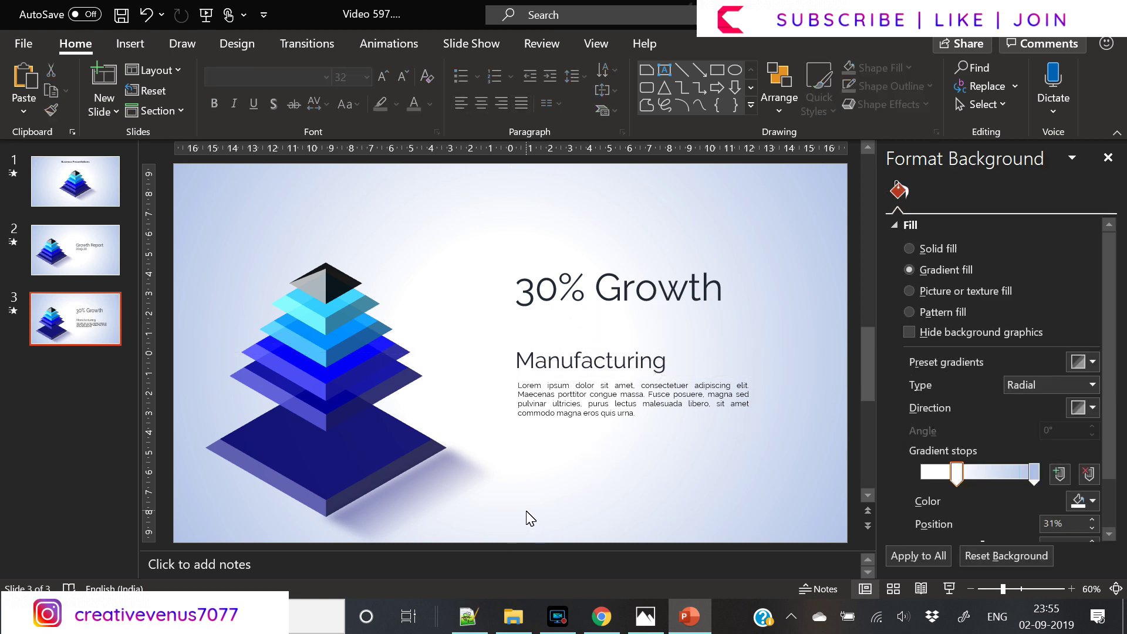
click(54, 338)
right_click(54, 339)
Duplicate slide 3 as slide 4, changing the title to 50% and the heading to Healthcare.
click(111, 150)
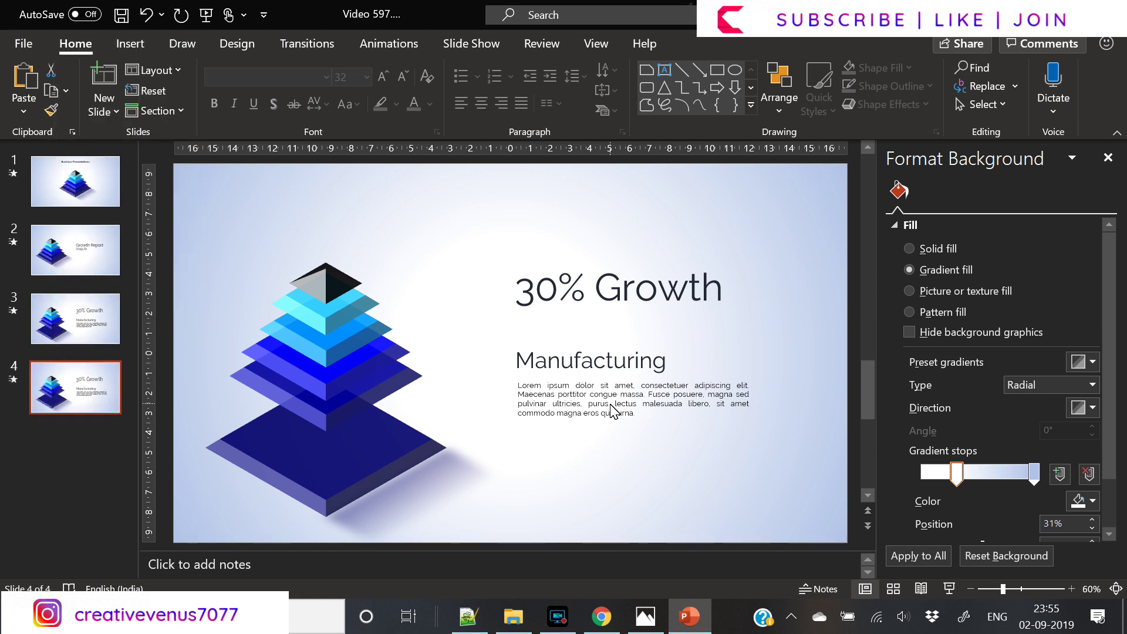
drag(556, 295, 523, 292)
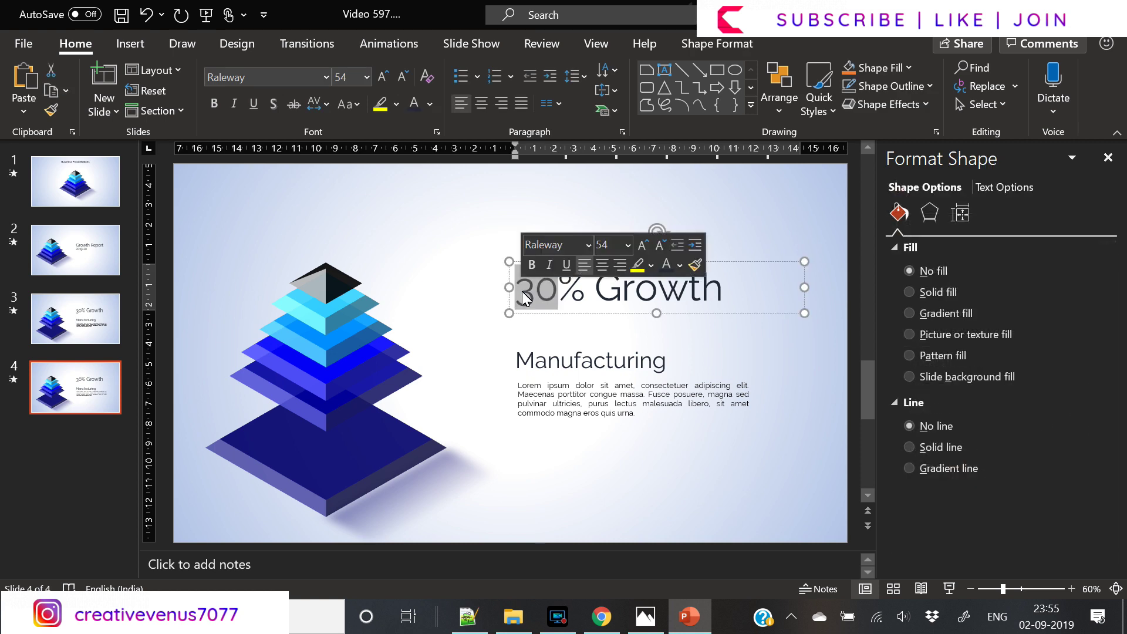
text(50)
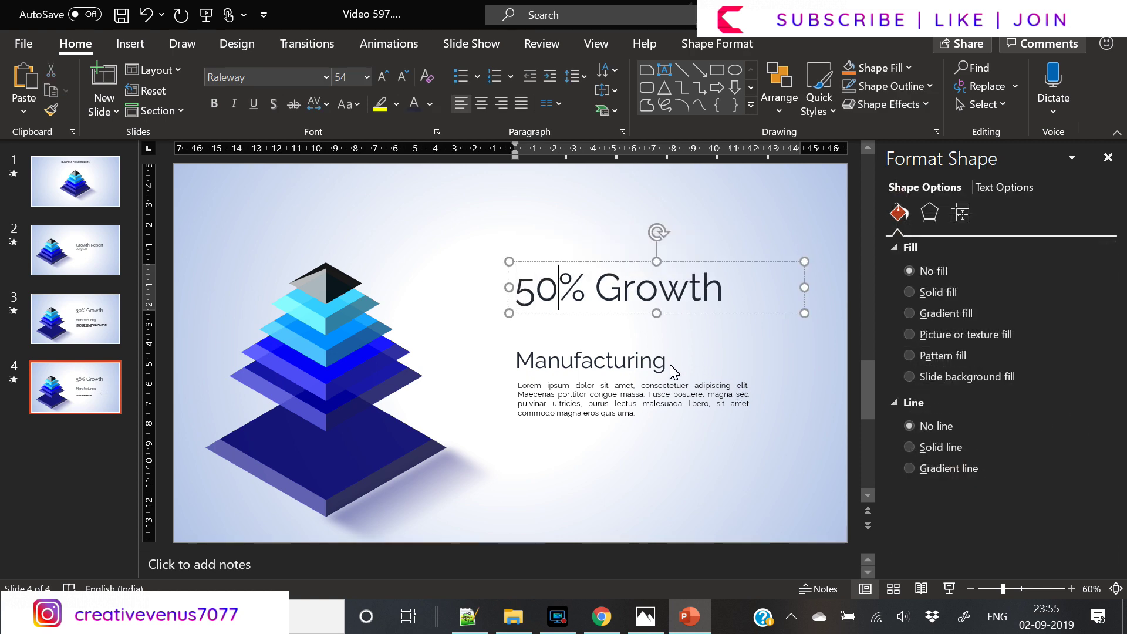
click(673, 371)
double_click(659, 359)
text(He)
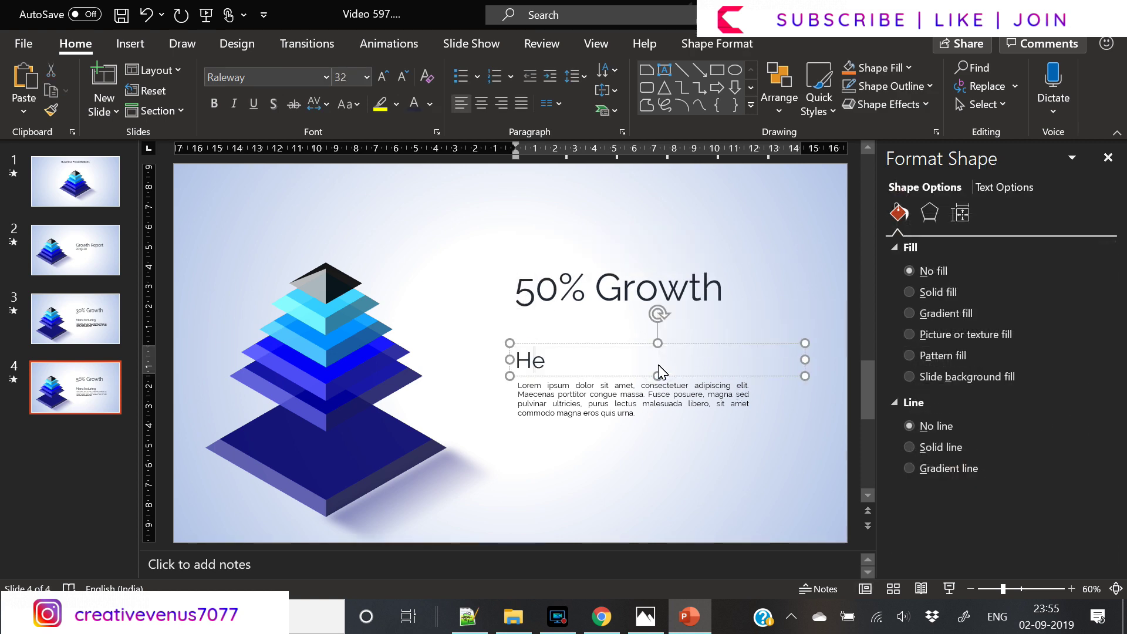
text(althcare)
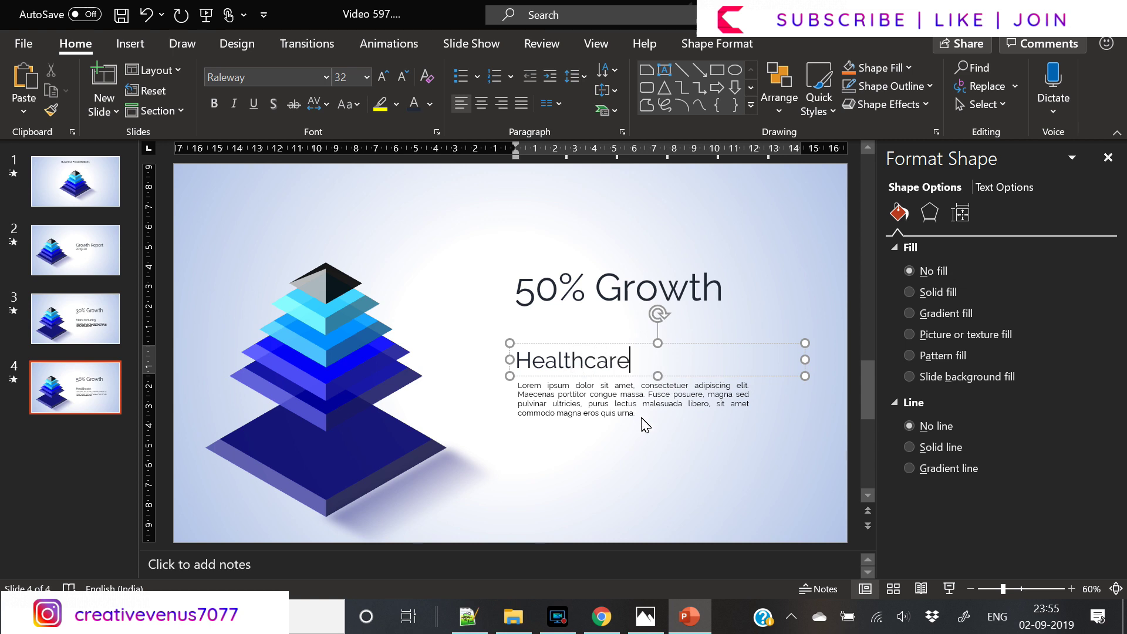
Replace the body paragraph with a note that healthcare is also growing at 50%.
drag(642, 415, 470, 382)
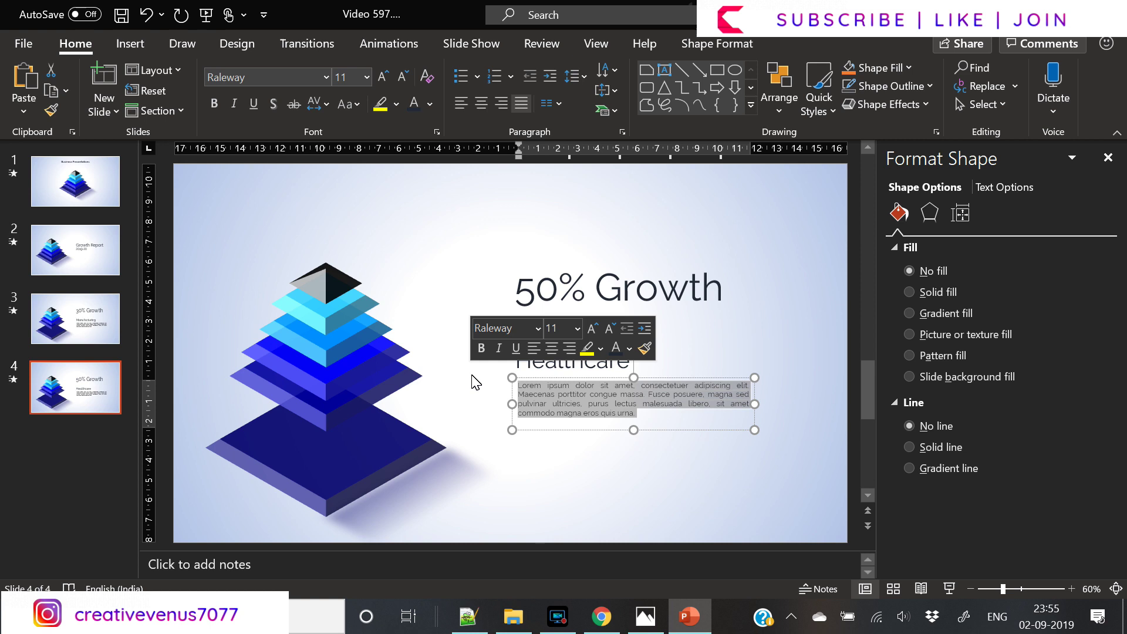
text(Healthcare is als)
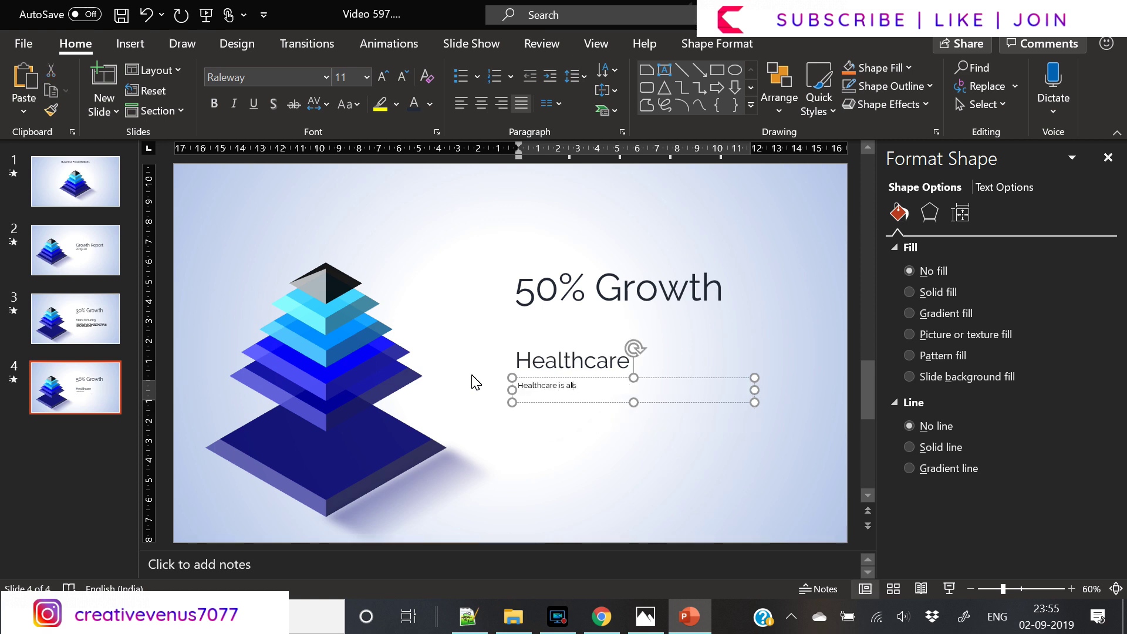
text(o growt)
text(ng at the rate of 50% which is a good sig)
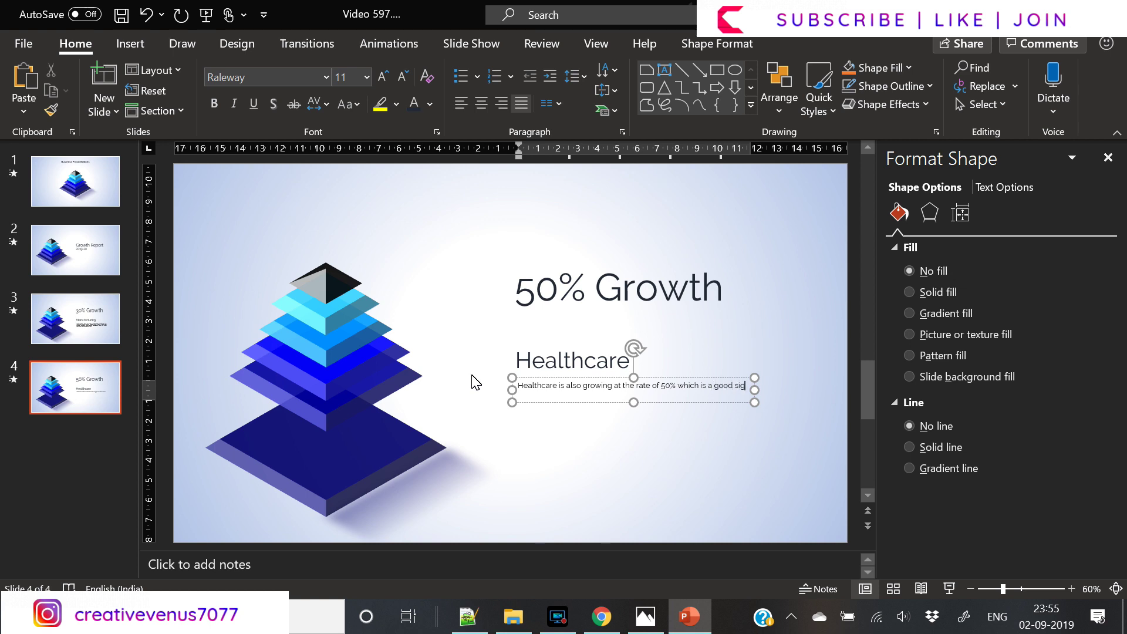
text(n We)
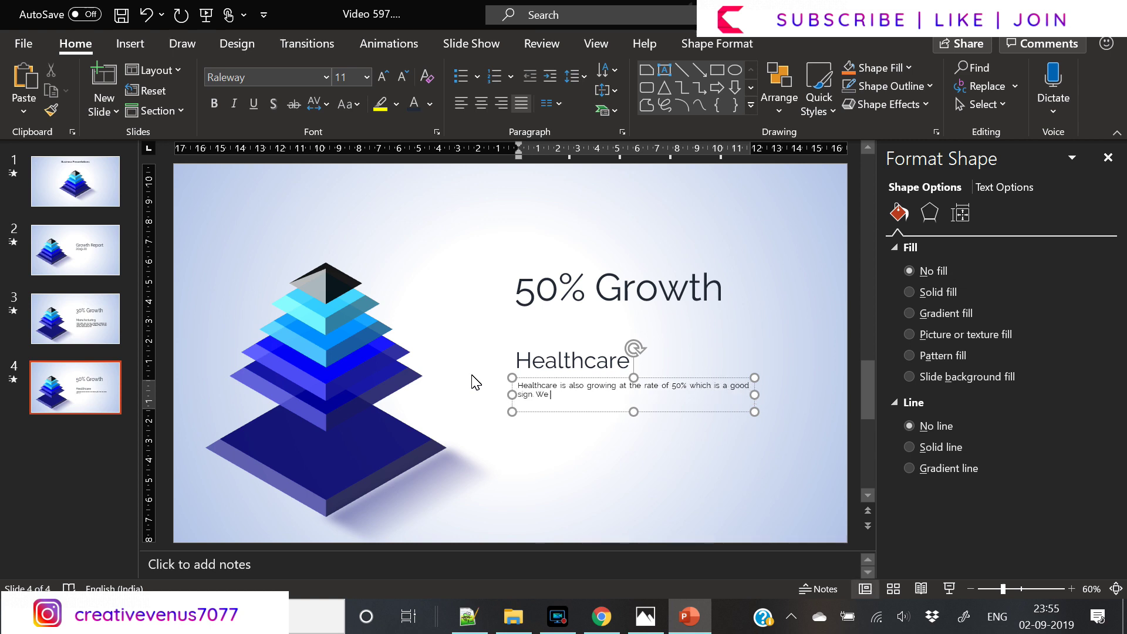
text( recommend to continue grow at this rate)
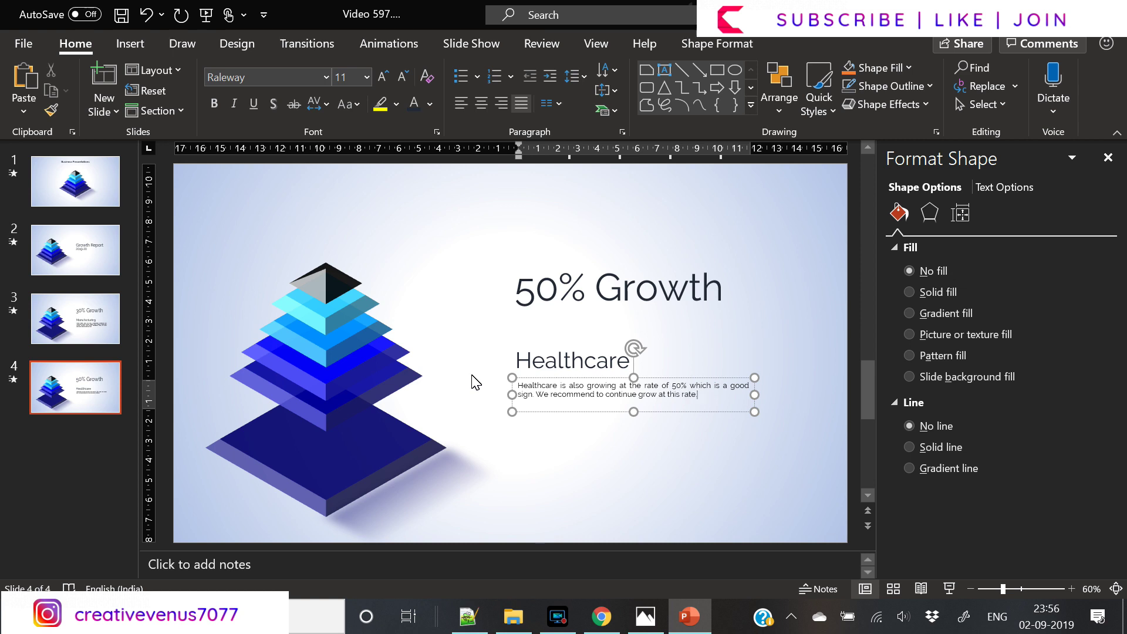
click(550, 523)
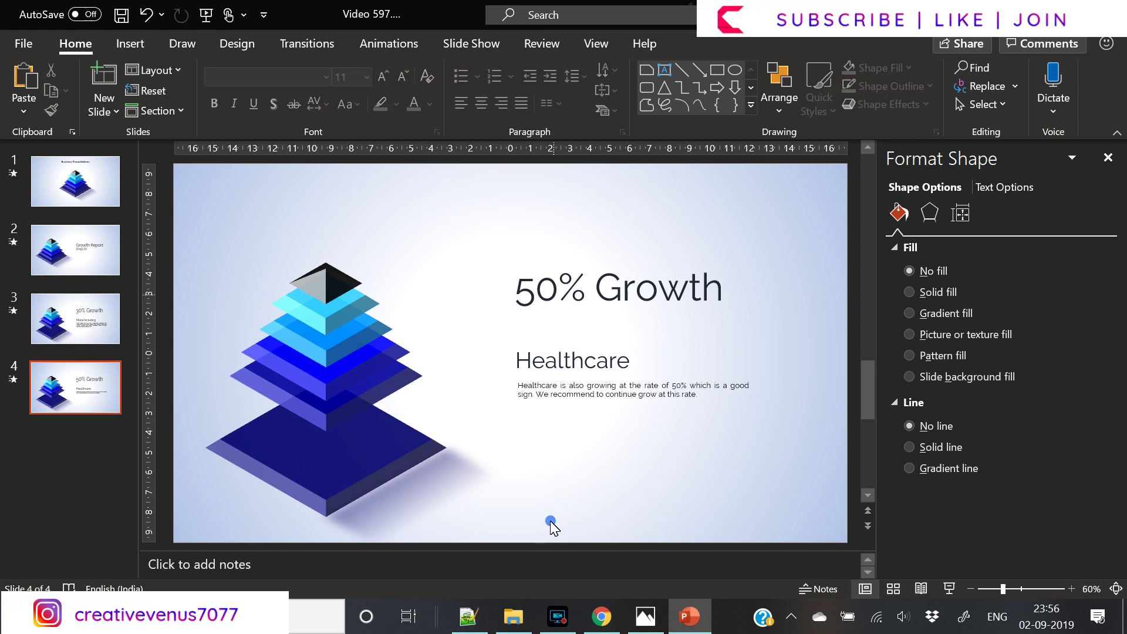
Nudge the second pyramid tier down with the arrow keys.
click(323, 416)
key(Down)
key(Down)
key(Down)
key(Down)
key(Down)
key(Down)
key(Down)
key(Down)
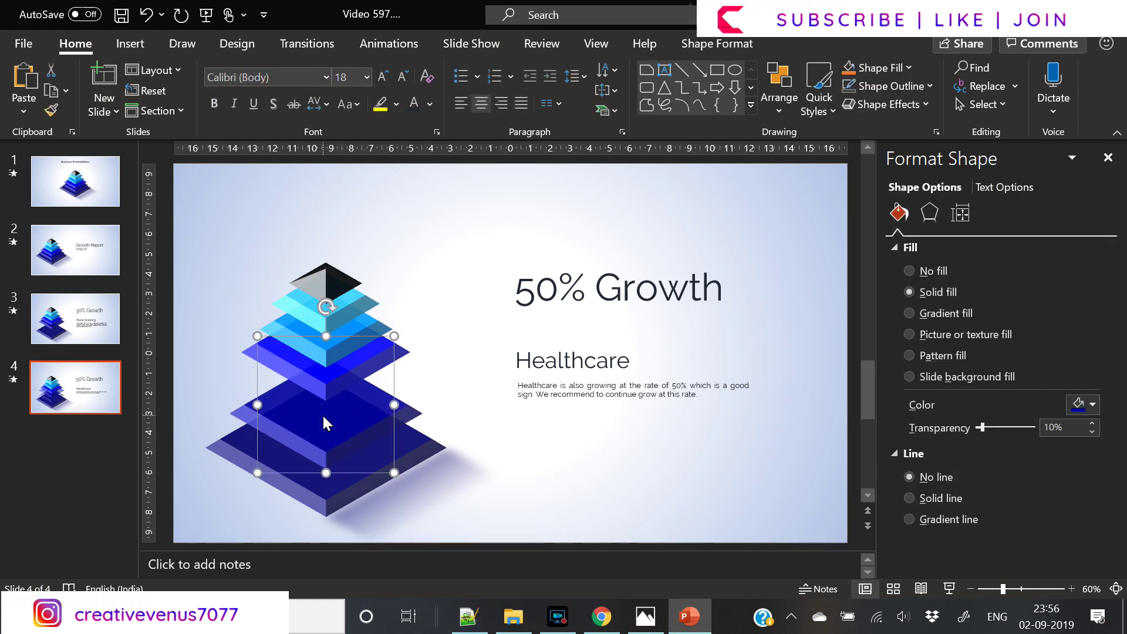
key(Up)
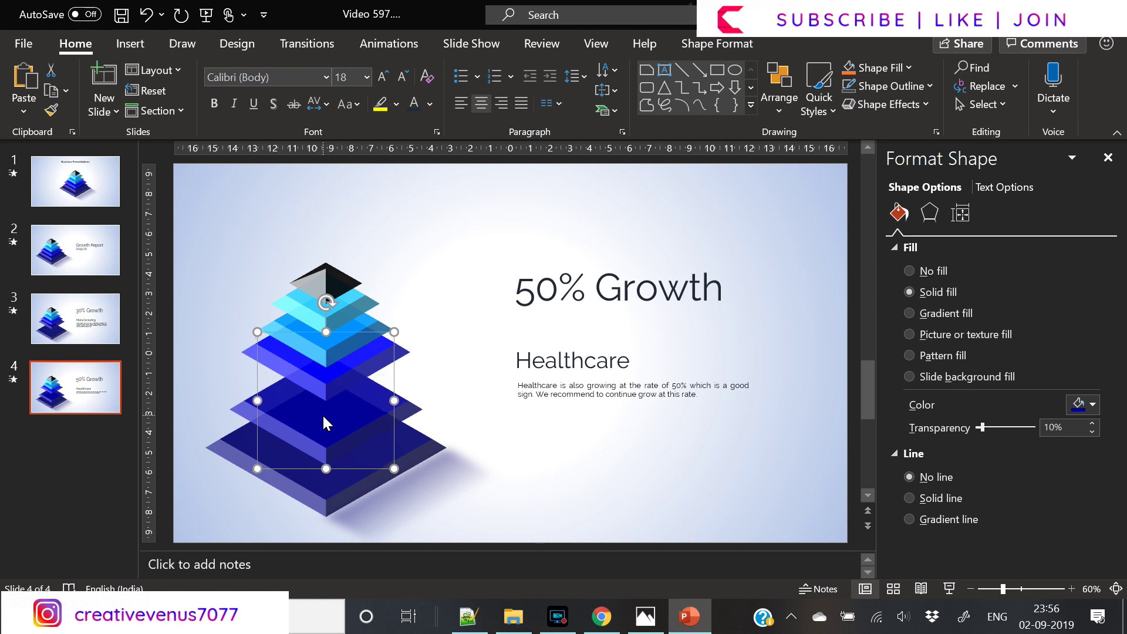
key(Down)
key(Down)
key(Down)
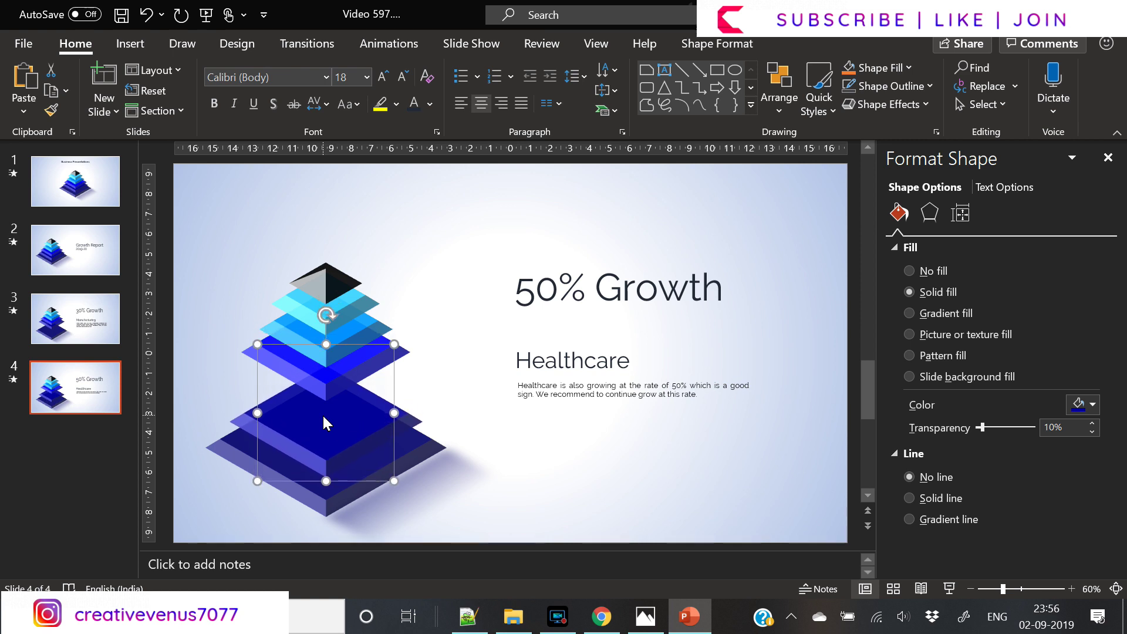
click(72, 423)
Duplicate slide 4 as slide 5 and change the percentage to 25.
right_click(76, 397)
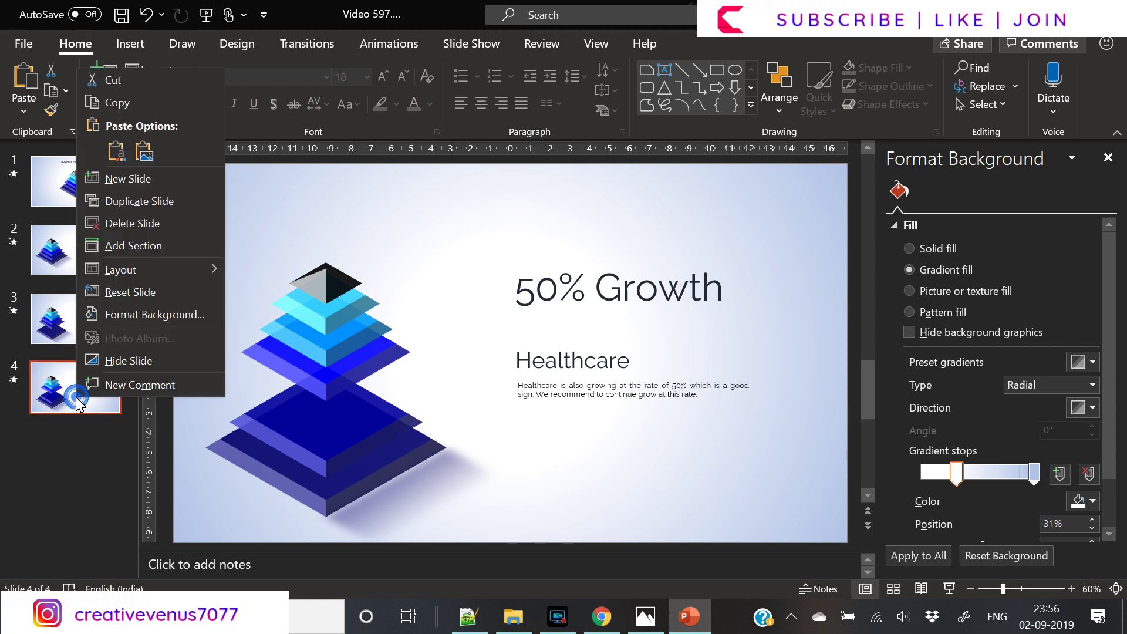
click(146, 203)
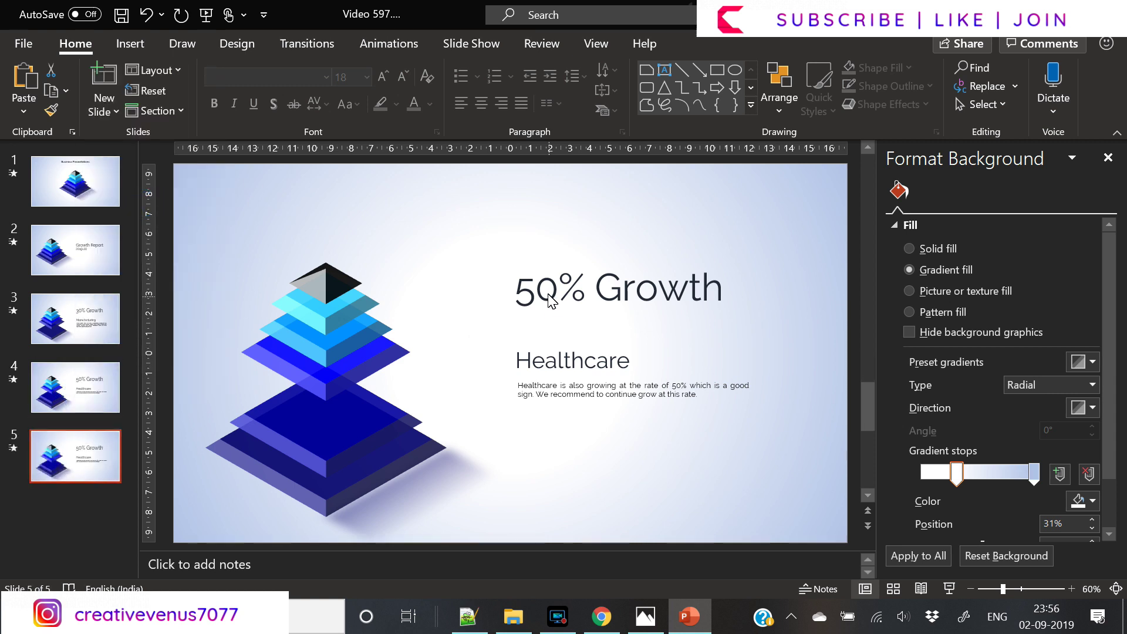
drag(515, 289, 524, 298)
key(Delete)
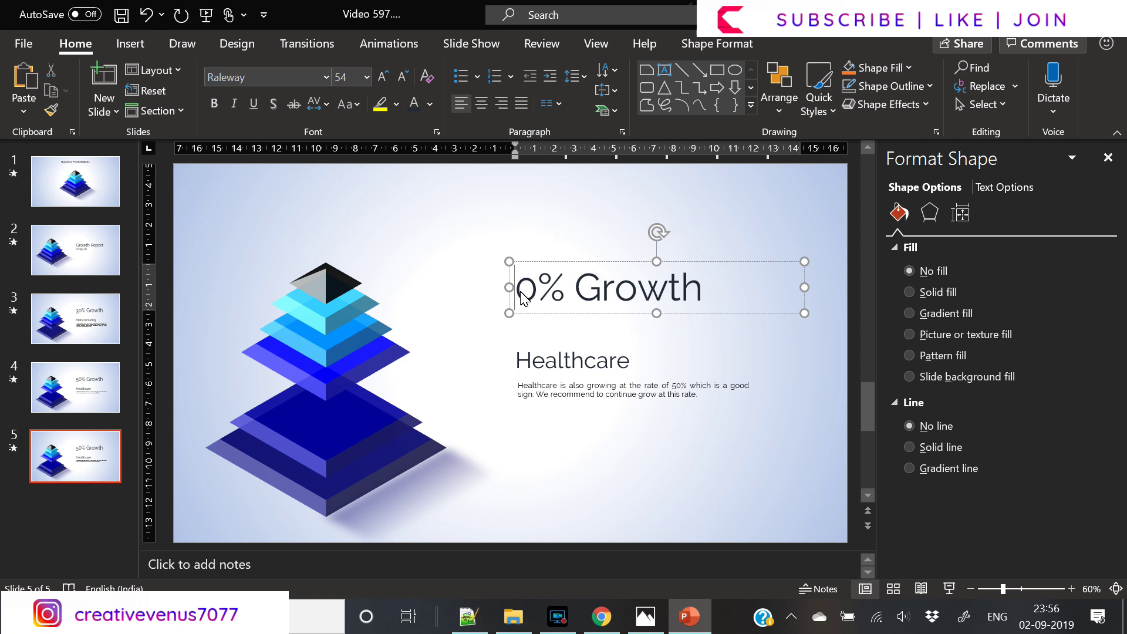
key(Delete)
text(25)
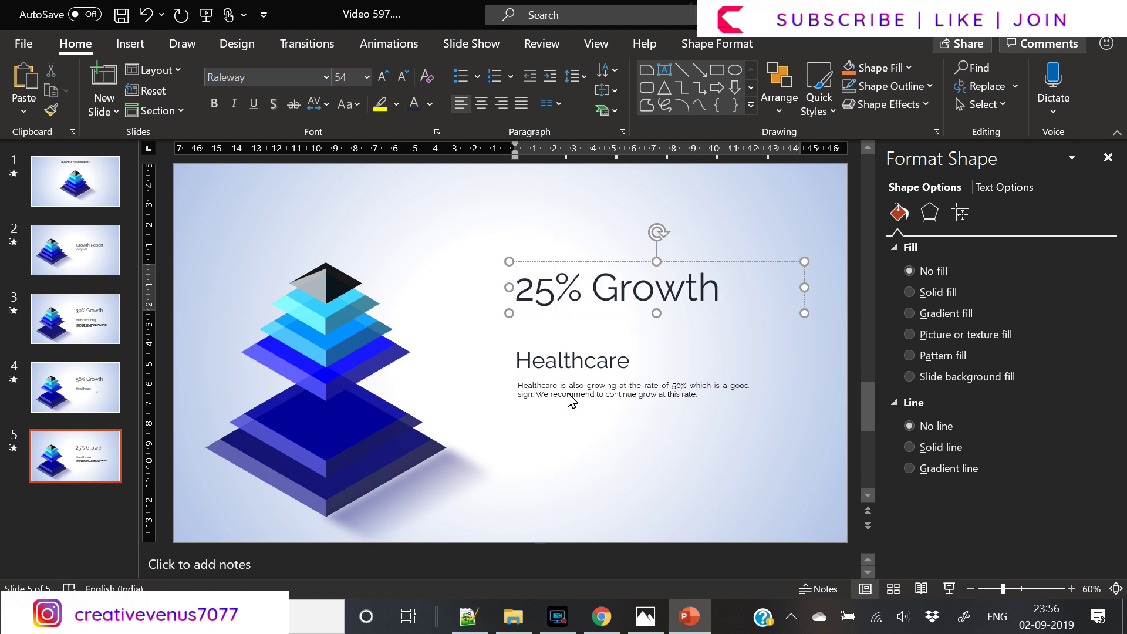
Refill the body text with lorem placeholder paragraphs.
click(567, 392)
key(ctrl+a)
text(-)
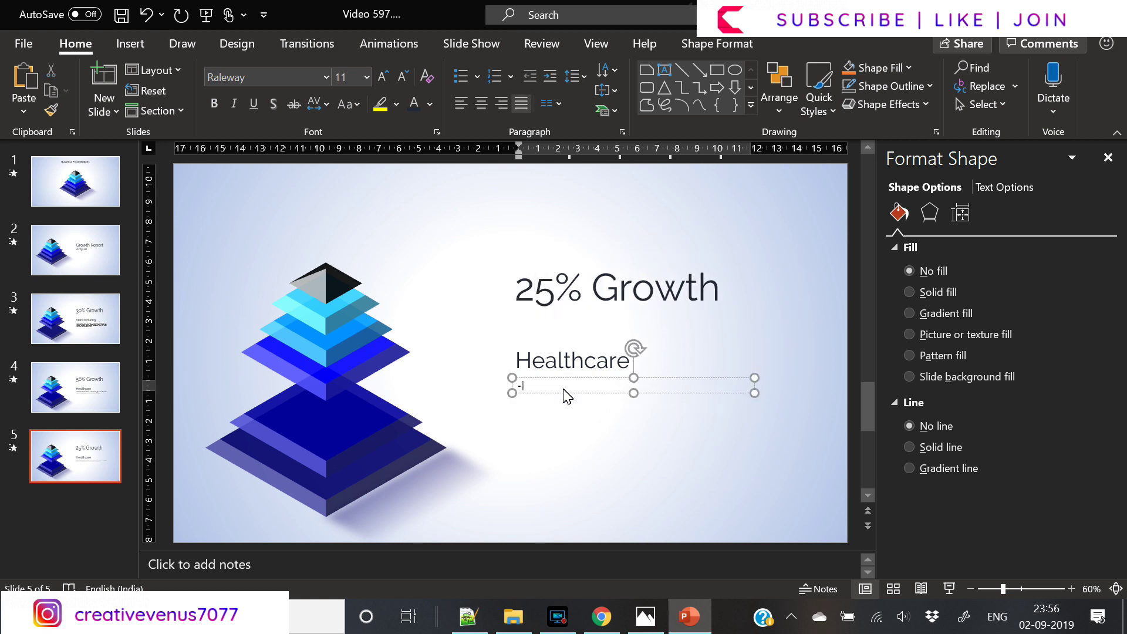
text(lorem()
text())
key(Return)
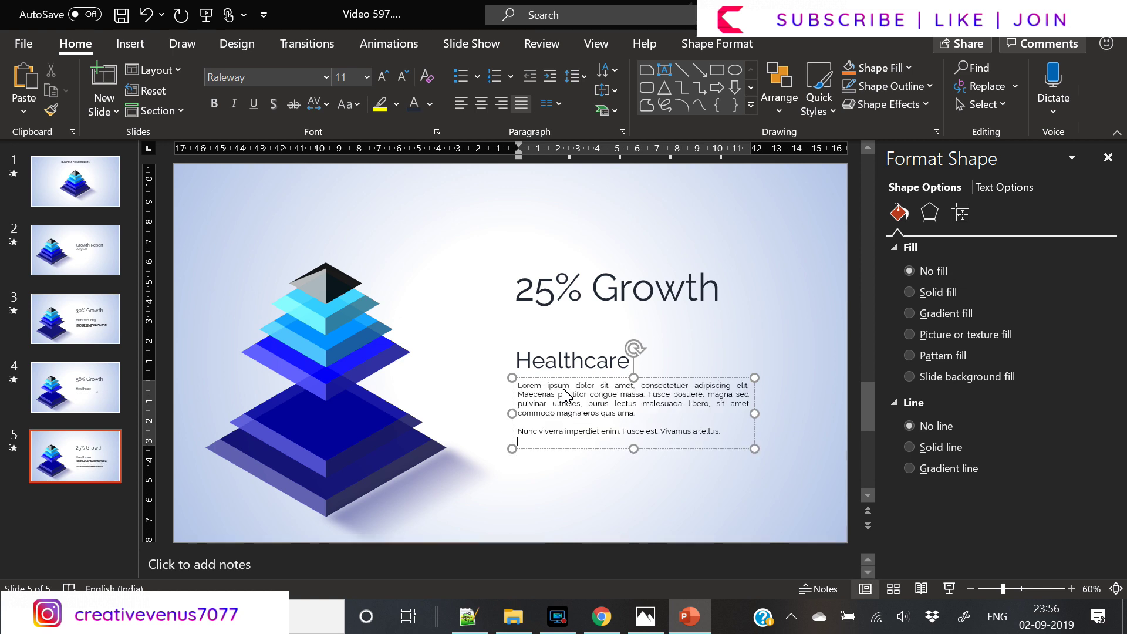
key(ctrl+a)
Change the subheading to 'Power' and the title word Growth to 'Decrease'.
double_click(557, 369)
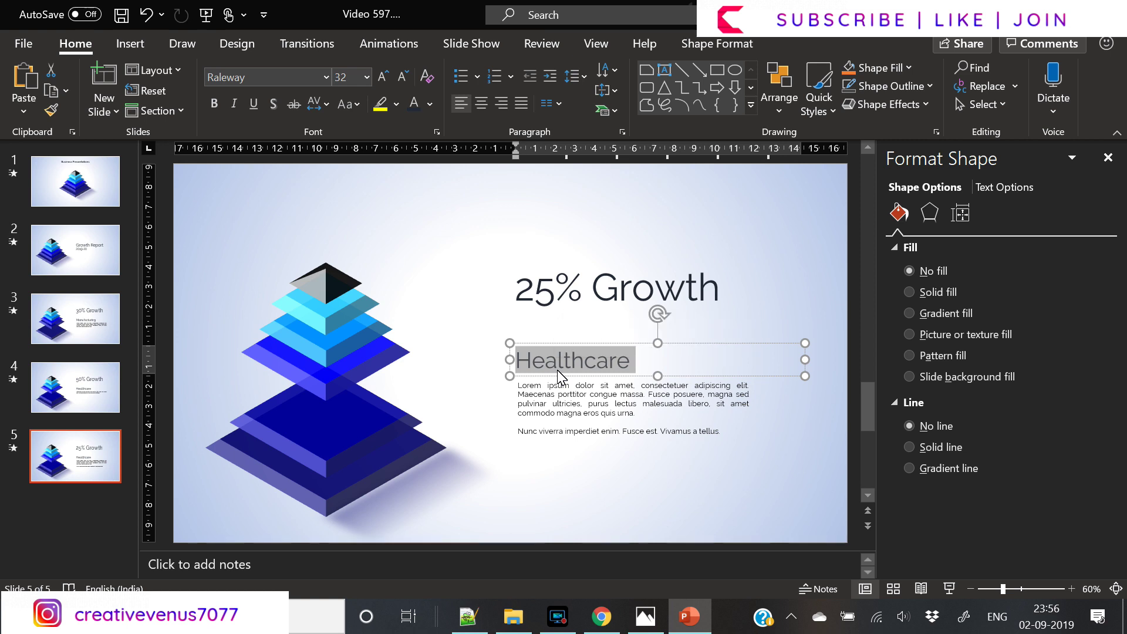
text(Power)
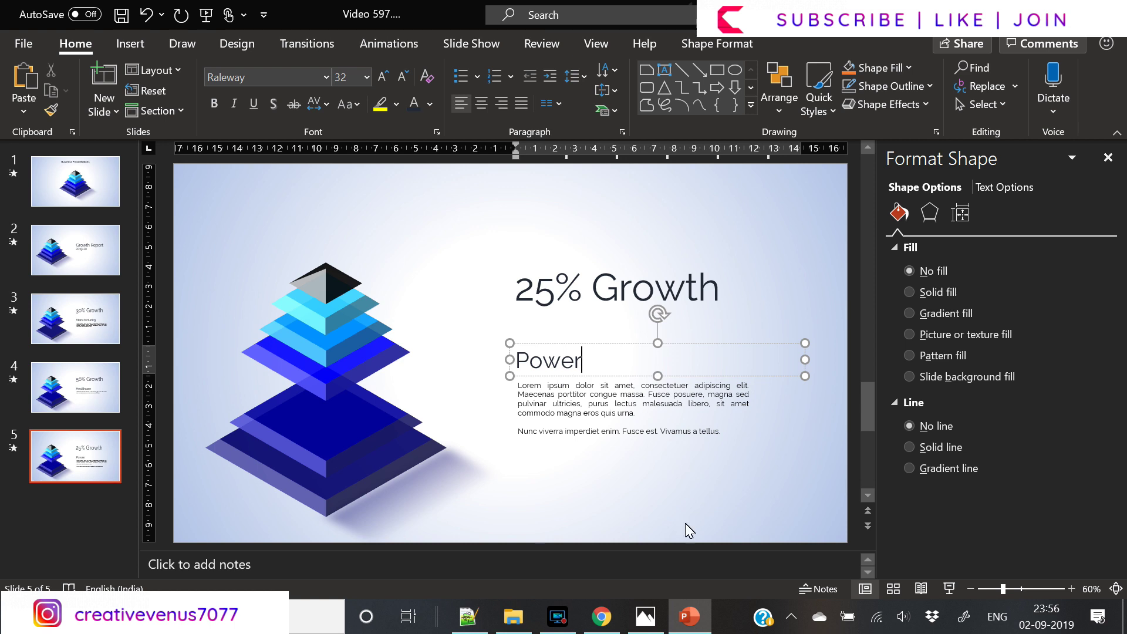
click(647, 492)
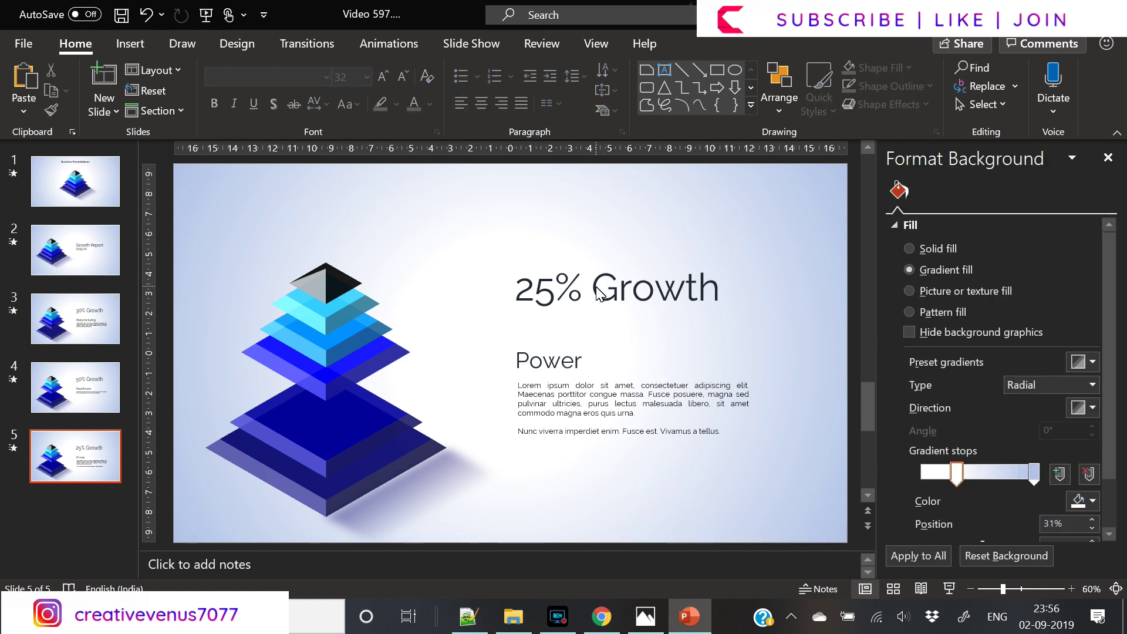
click(595, 288)
drag(595, 287, 736, 292)
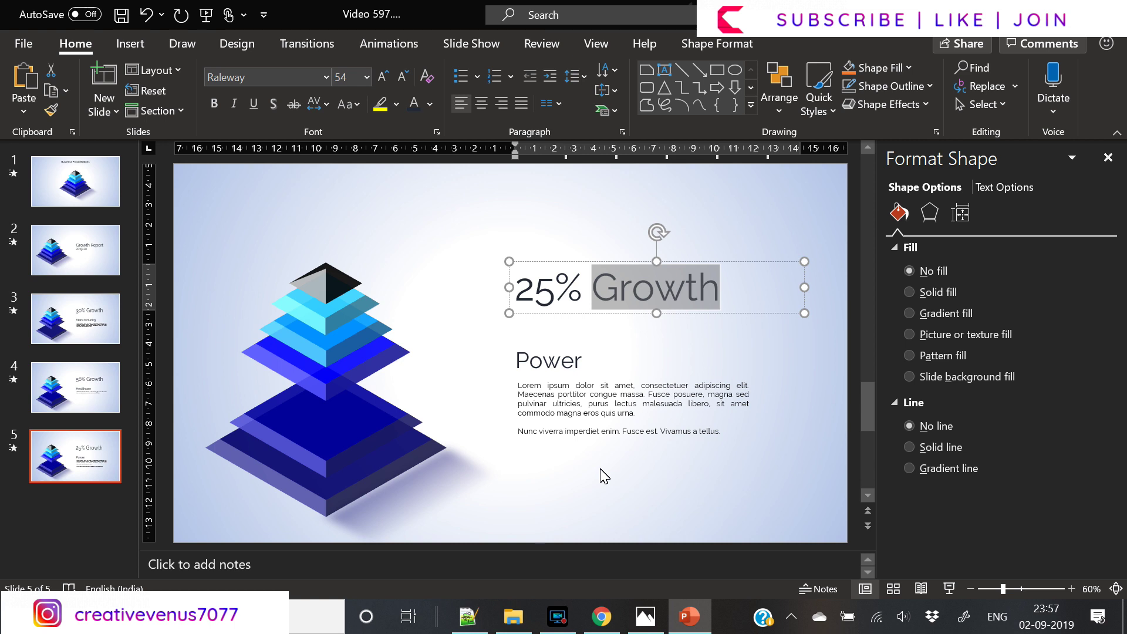
text(Decreas)
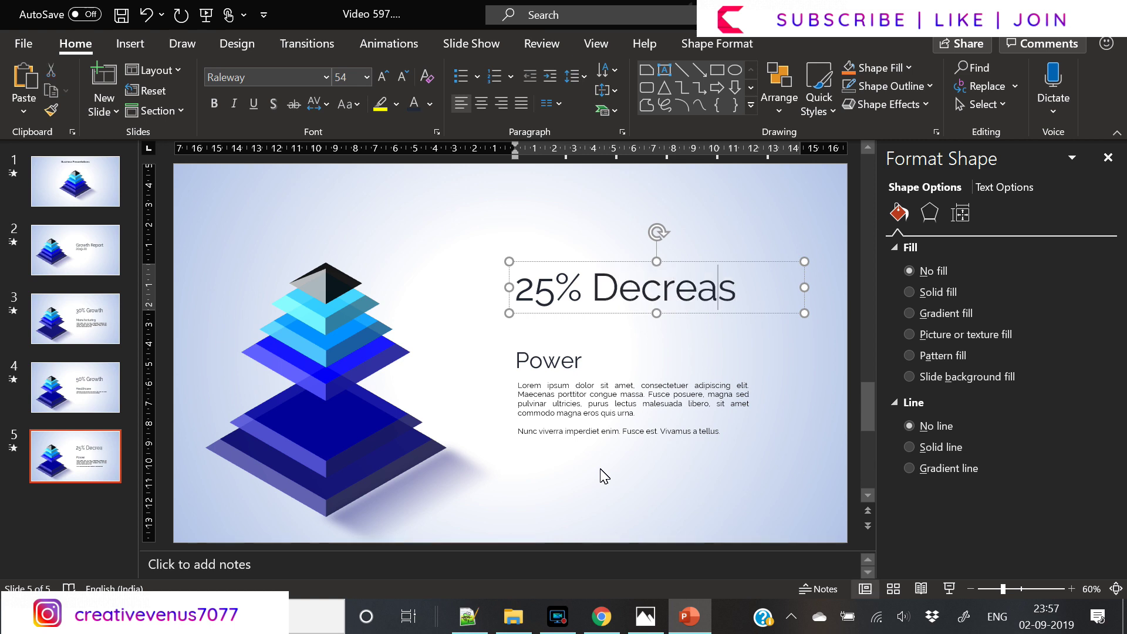
text(e)
Complete the subheading to read 'Power Theft'.
click(574, 360)
key(End)
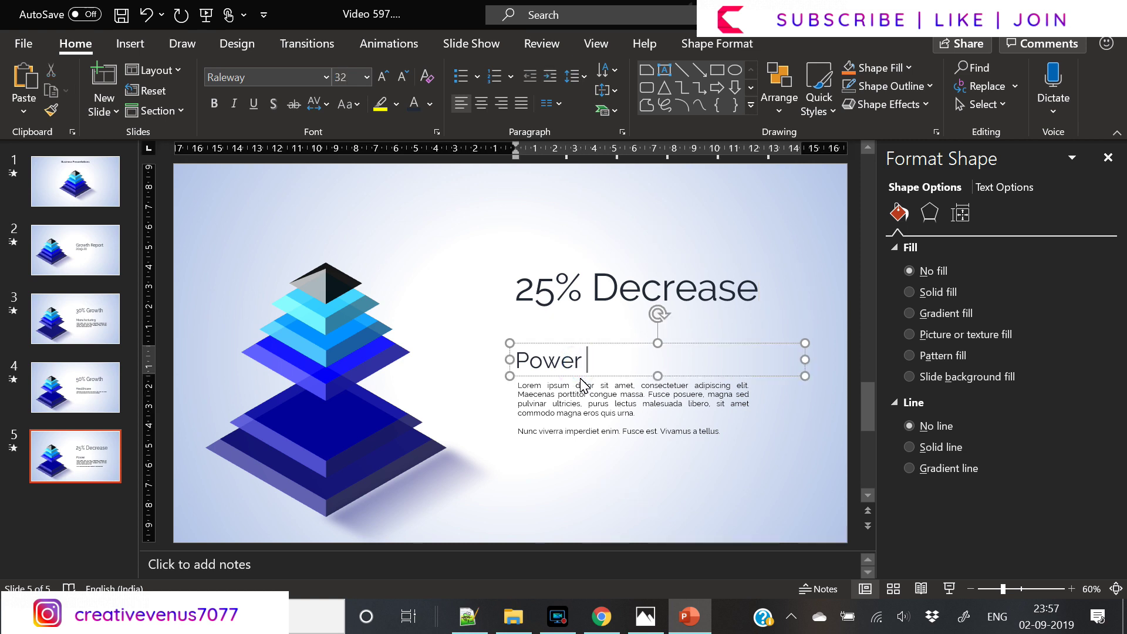
text(/thef)
key(BackSpace)
key(BackSpace)
key(BackSpace)
key(BackSpace)
key(BackSpace)
text(Th)
click(642, 460)
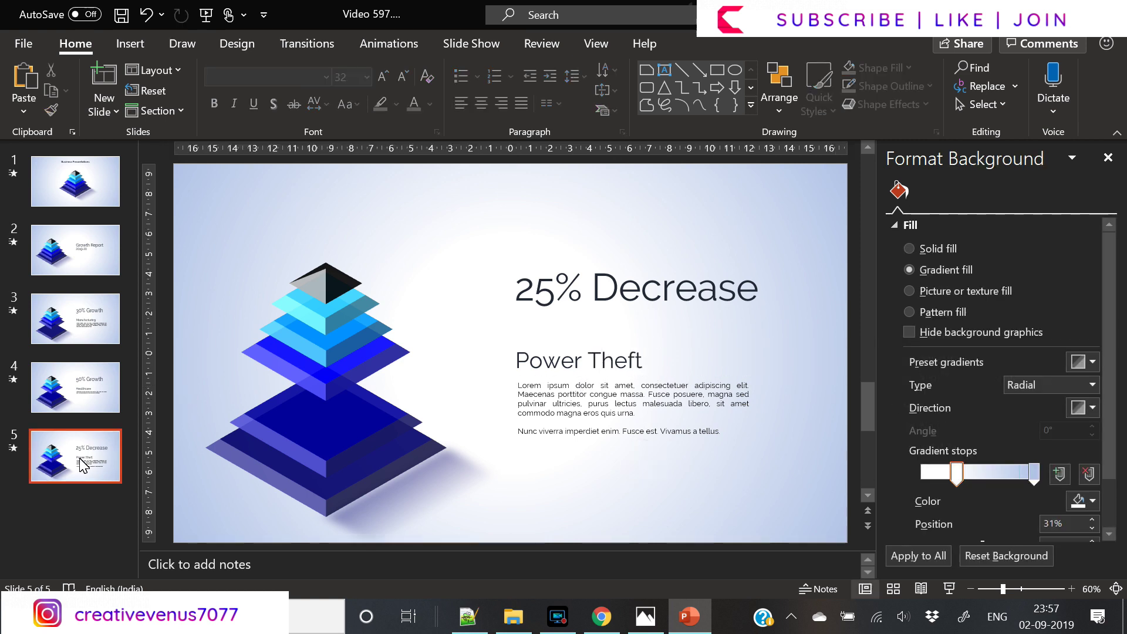
Nudge the blue pyramid layer slightly down.
click(299, 376)
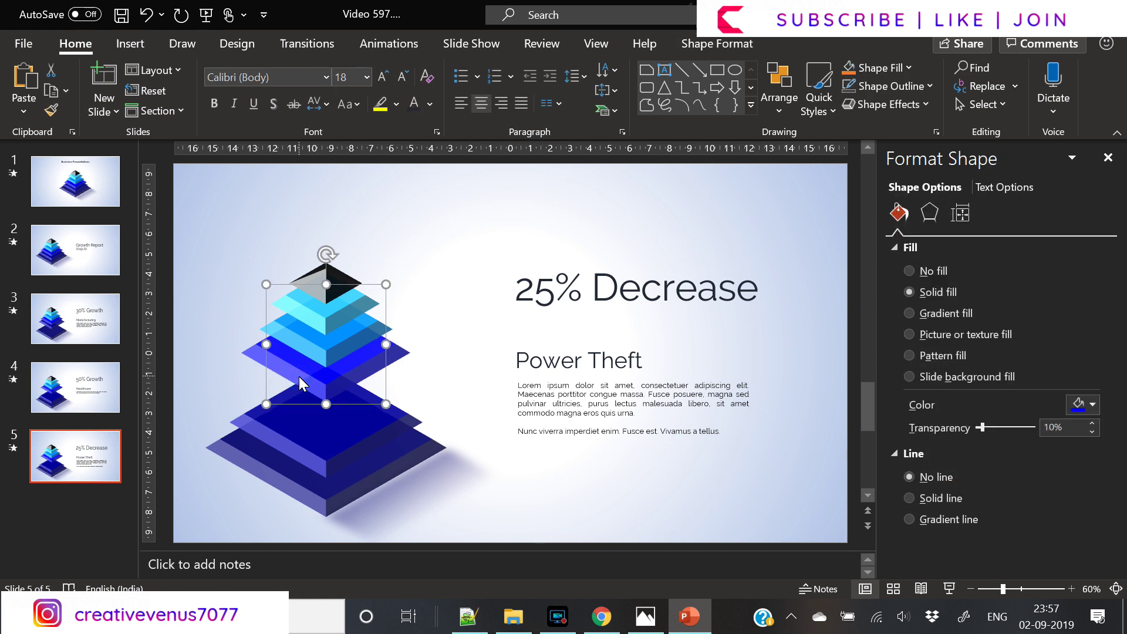
click(298, 376)
key(Down)
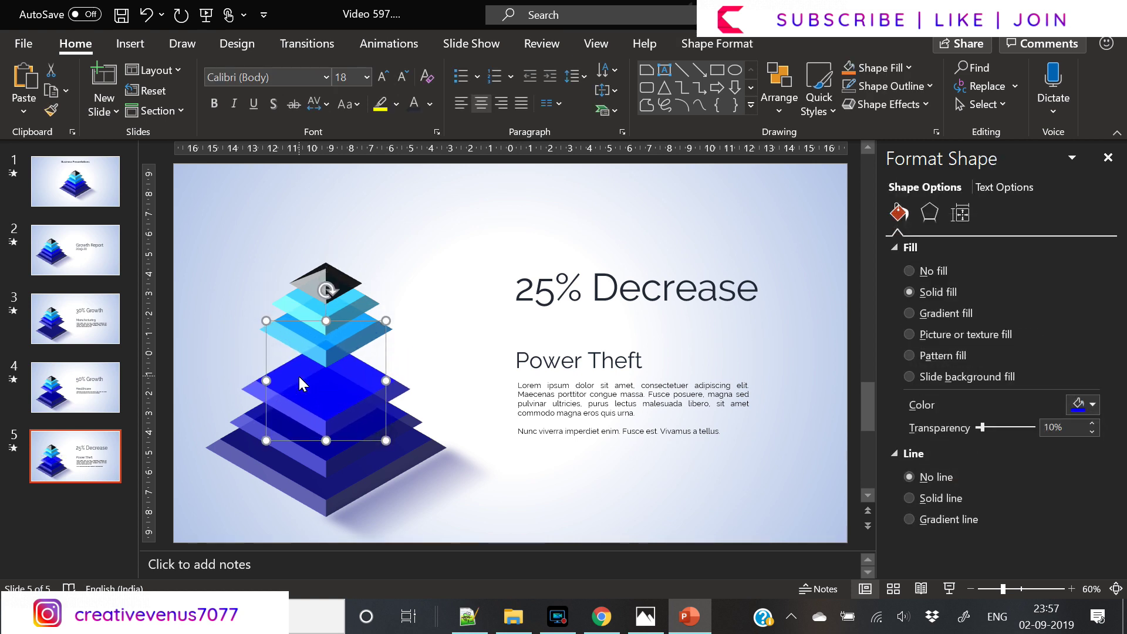
click(205, 382)
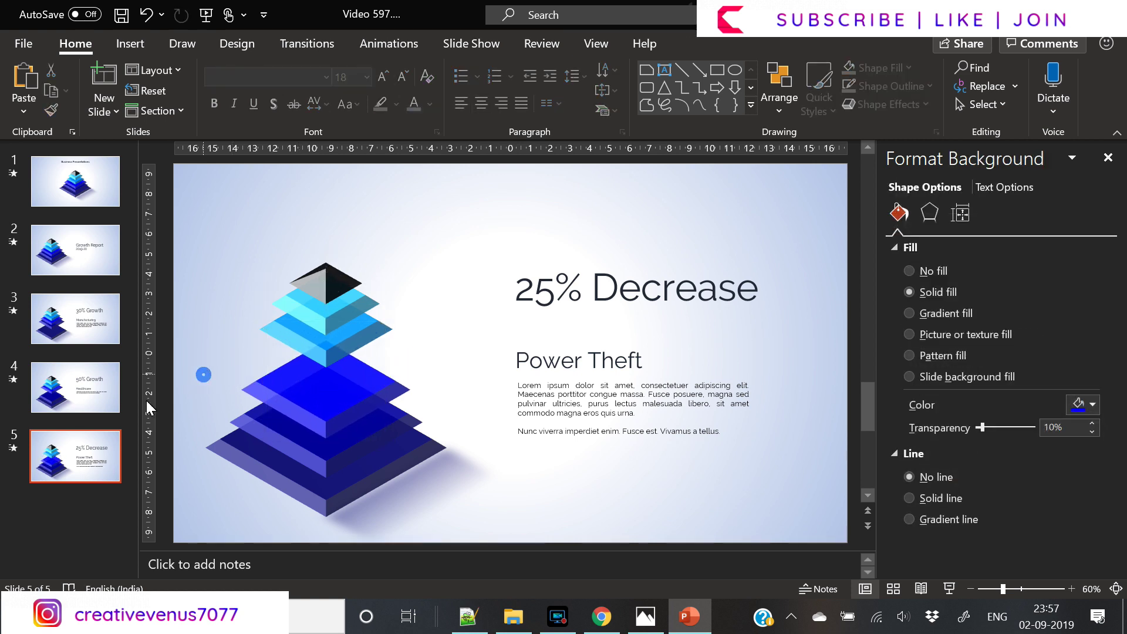
right_click(77, 470)
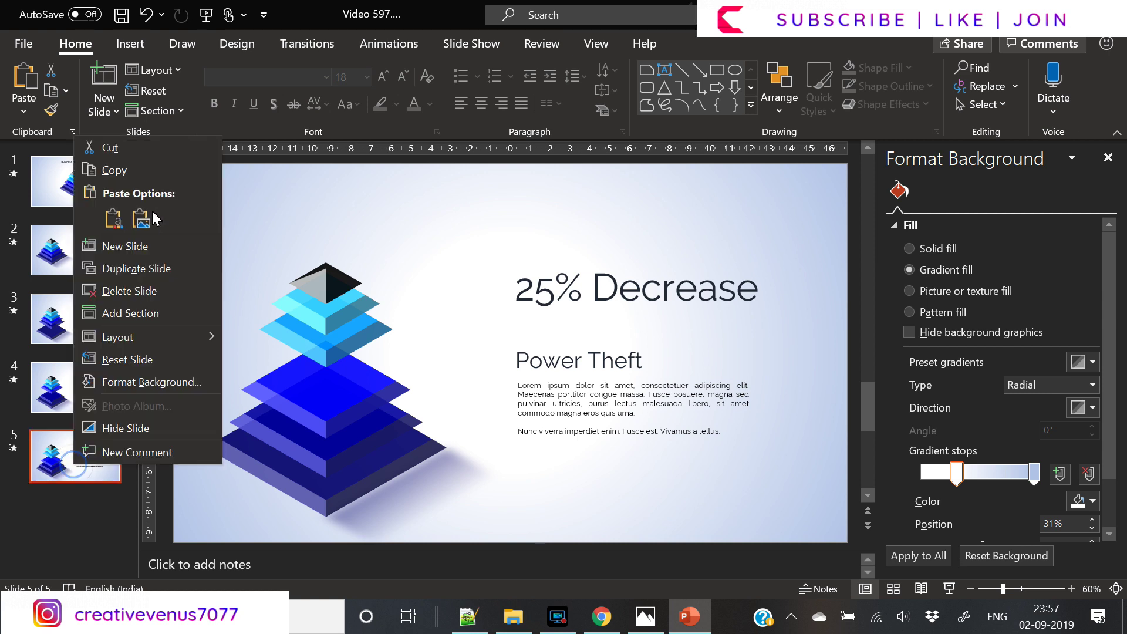
Duplicate slide 5 as slide 6 titled '20% Improvement', widening the title box.
click(127, 274)
drag(555, 292, 518, 287)
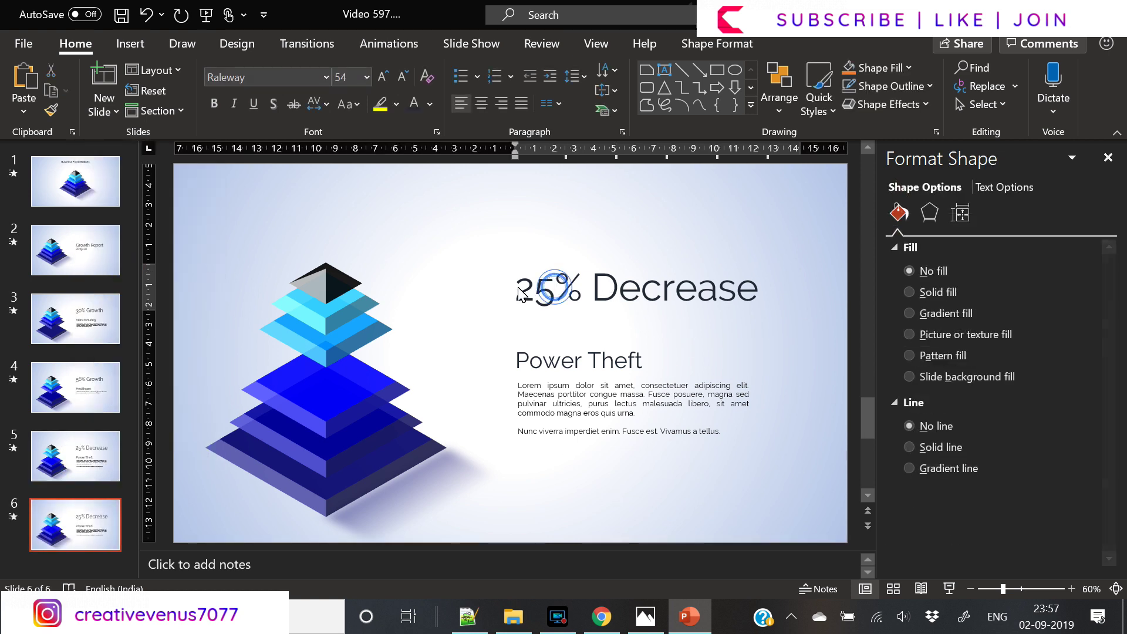
text(20)
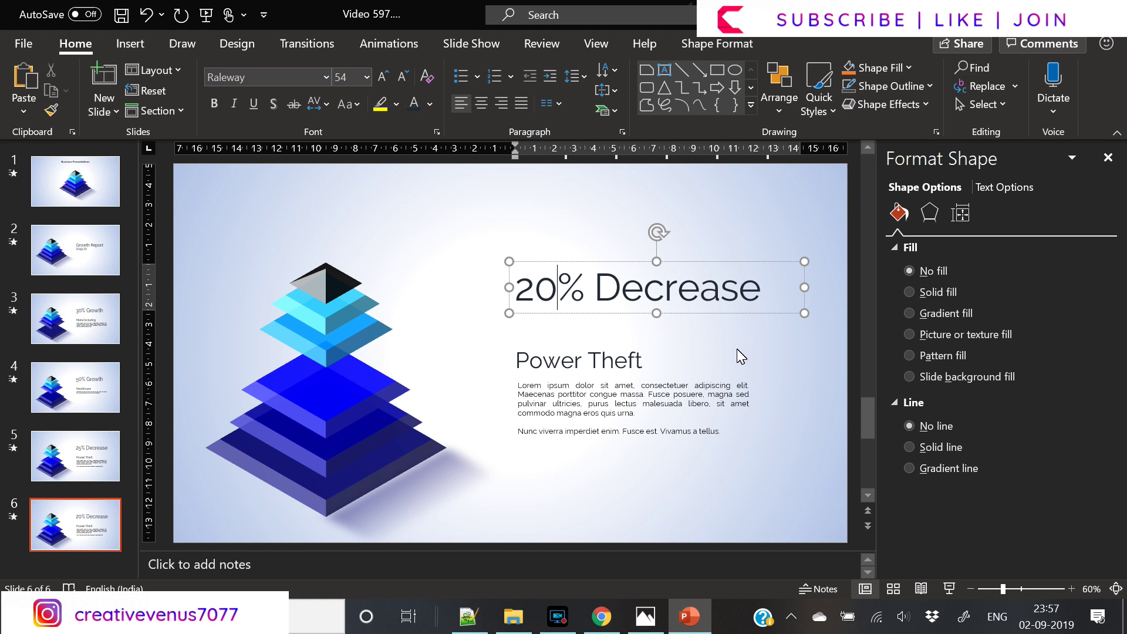
drag(604, 292, 775, 292)
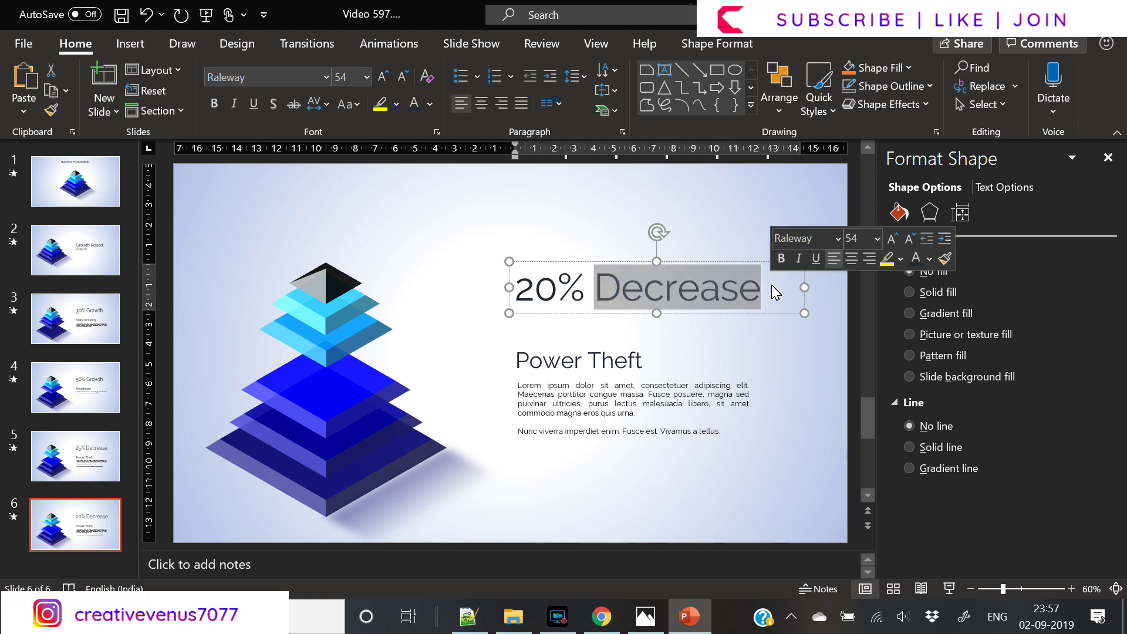
text(Improve)
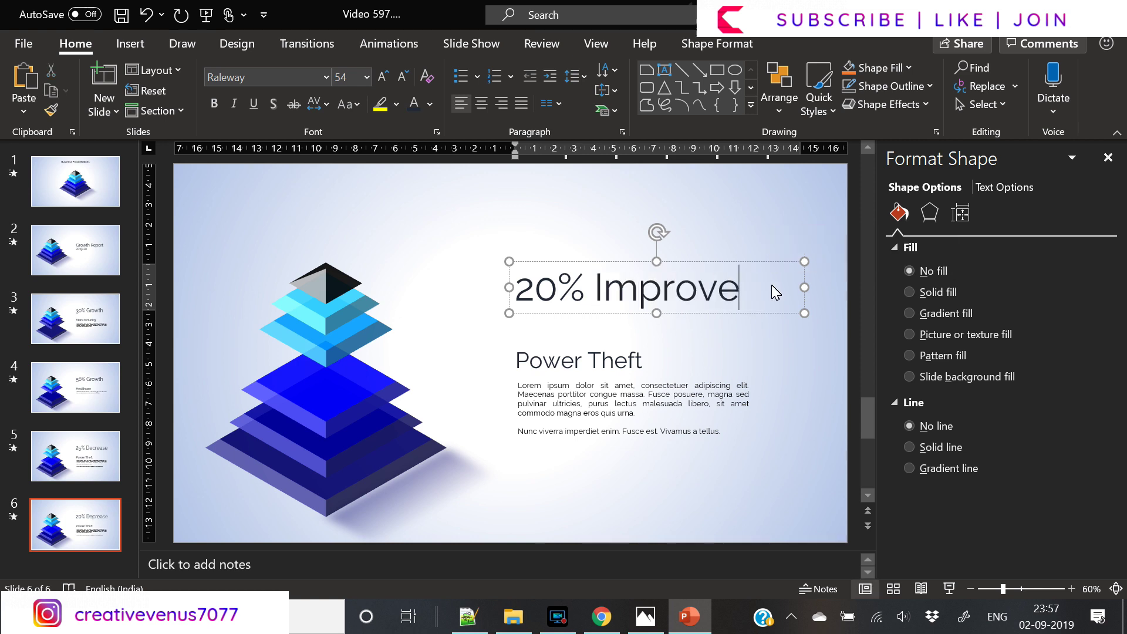
text(ment)
drag(804, 310, 840, 313)
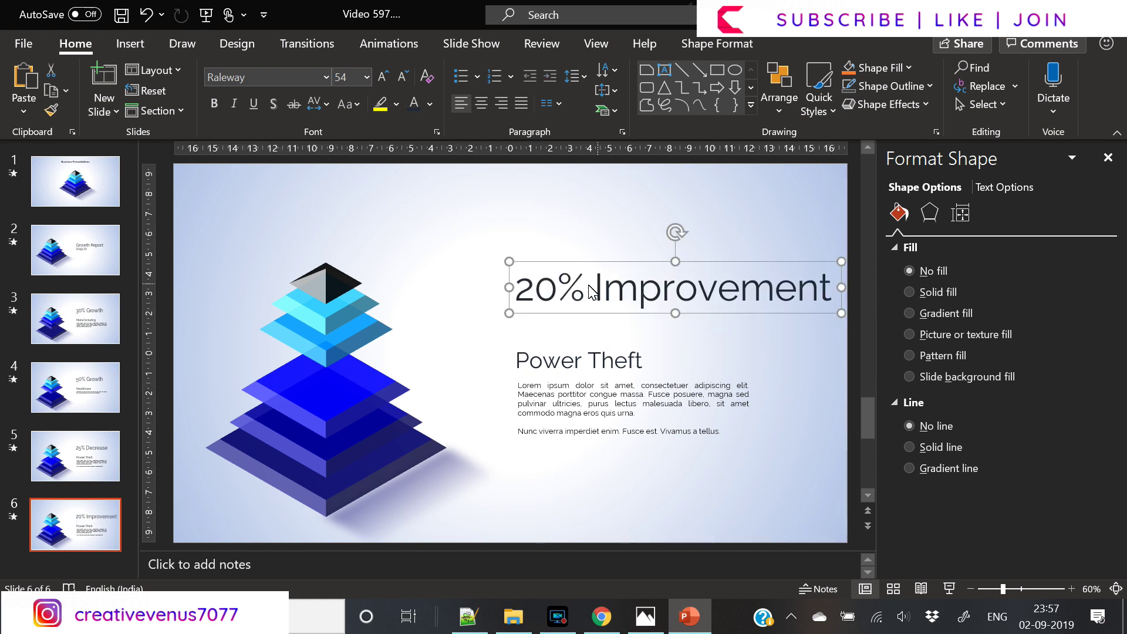
Shrink 'Improvement' to 48 pt and change the subheading to 'Air Quality'.
drag(599, 288, 863, 294)
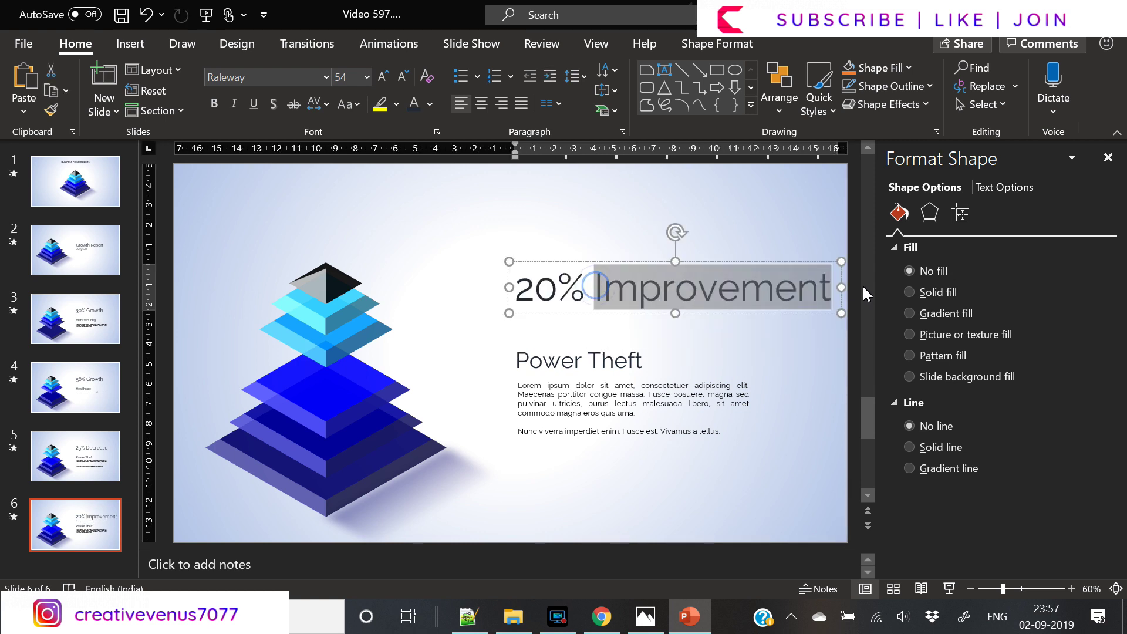
click(404, 76)
triple_click(602, 375)
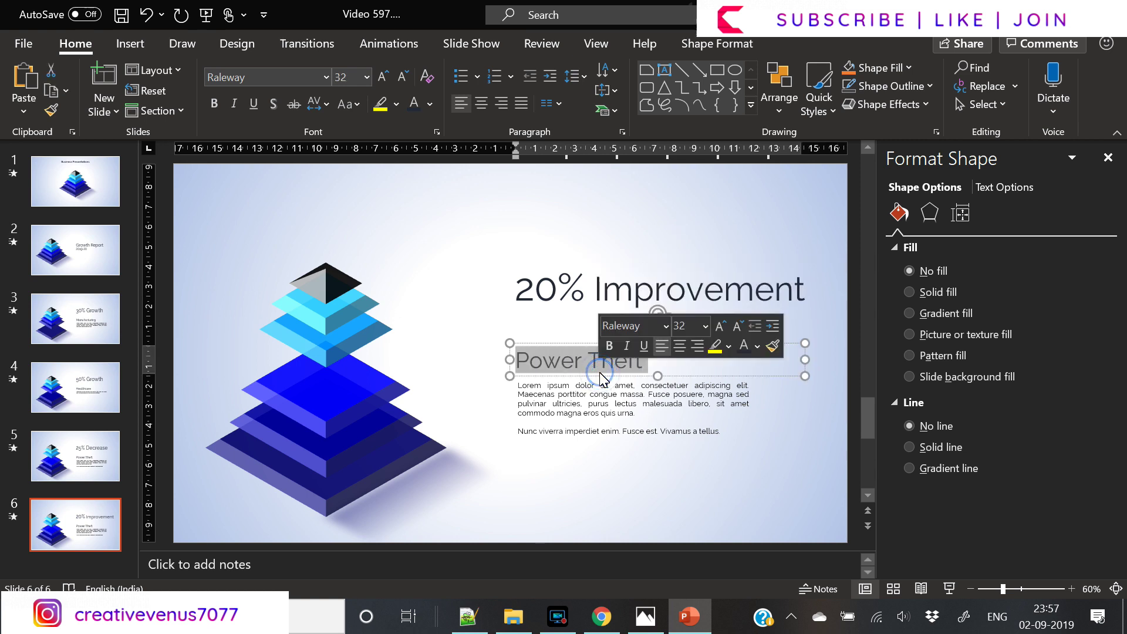
text(Air)
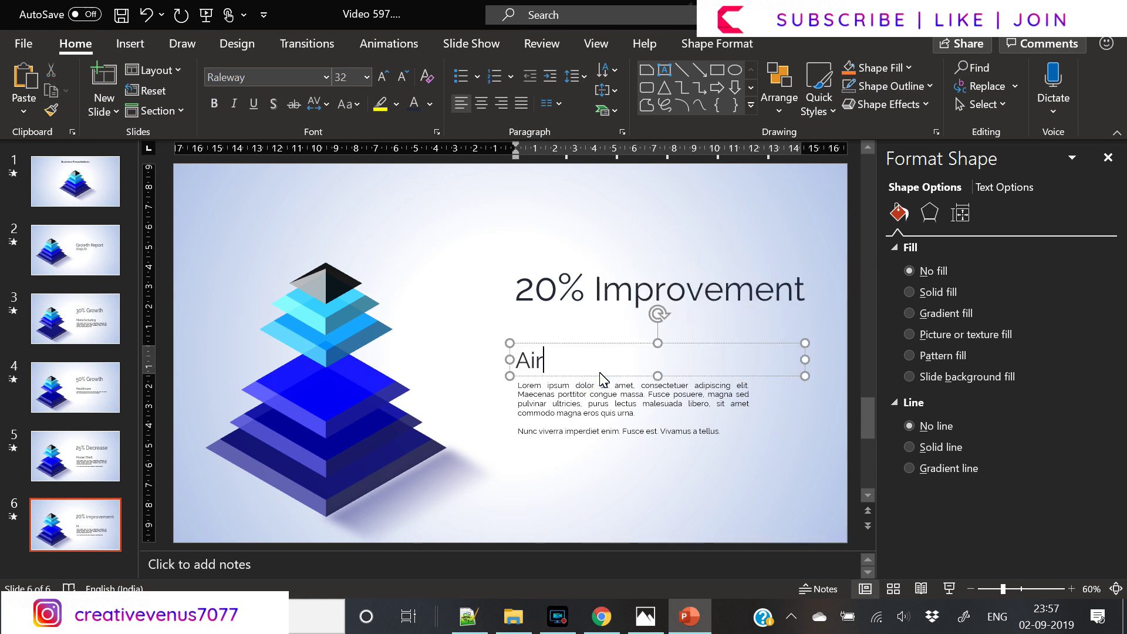
text( Quality)
click(599, 390)
Paste slide 4's Healthcare paragraph over slide 6's body text.
click(73, 399)
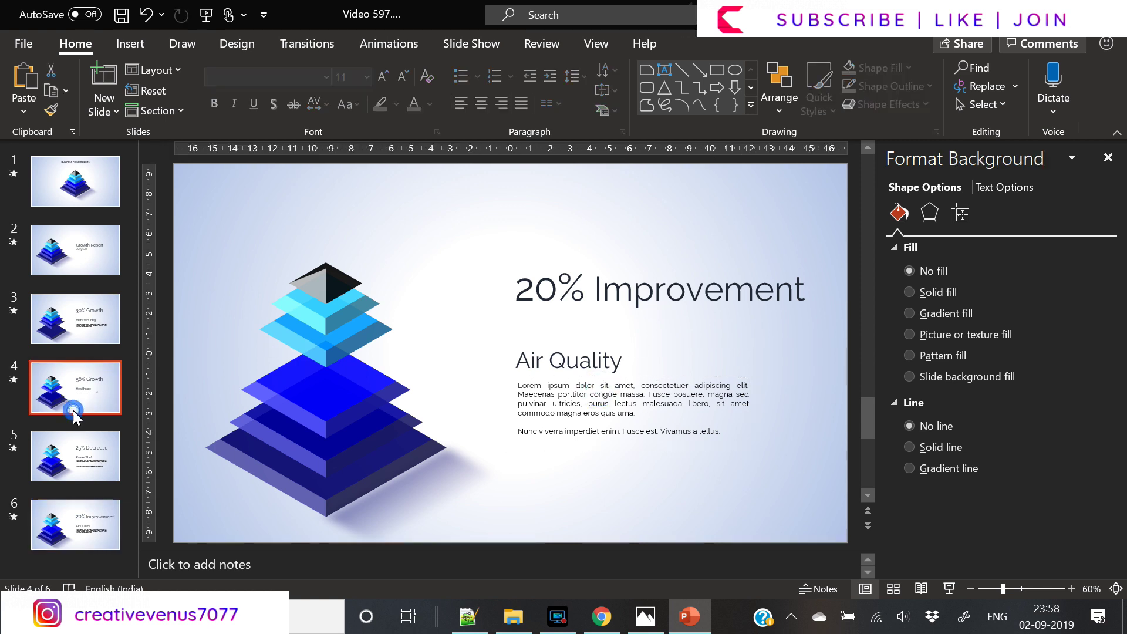
triple_click(574, 397)
key(ctrl+c)
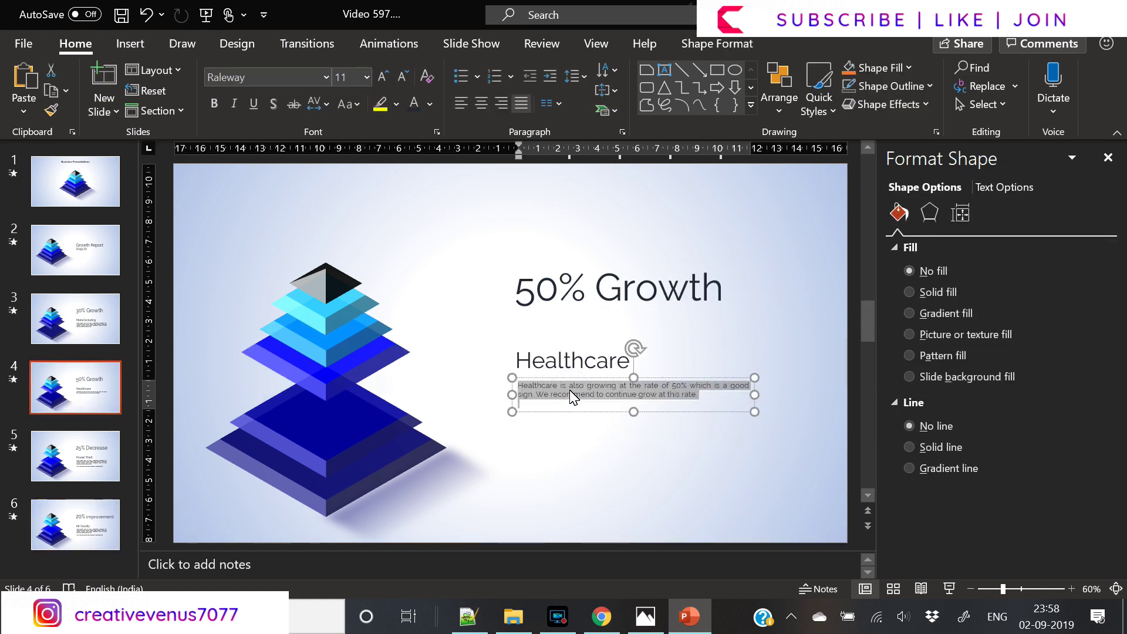
click(35, 490)
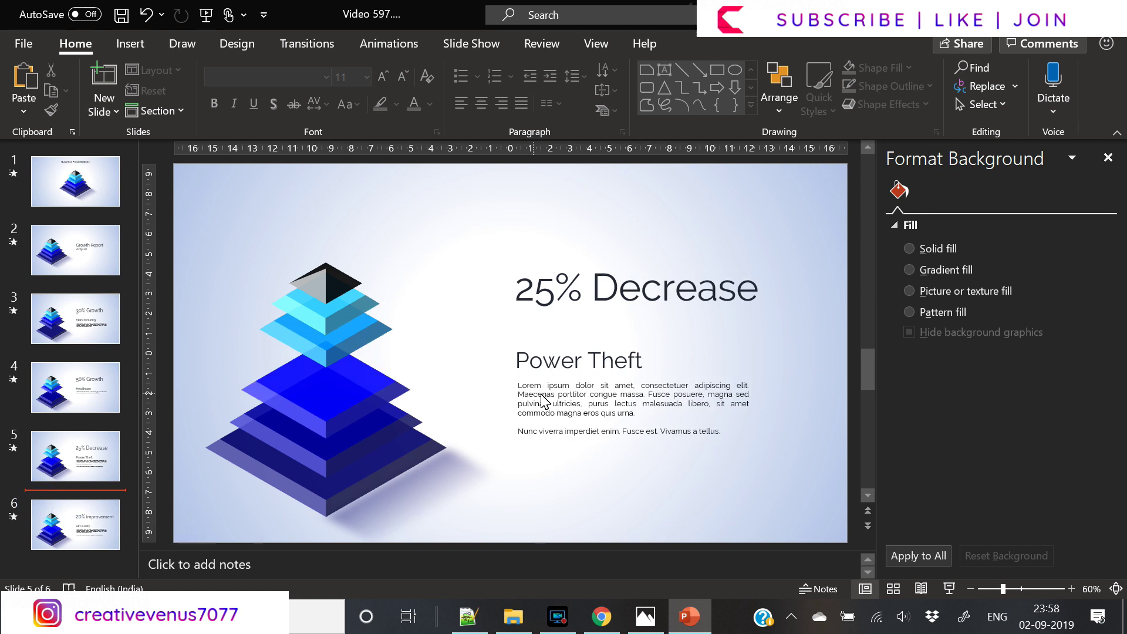
click(106, 517)
click(618, 411)
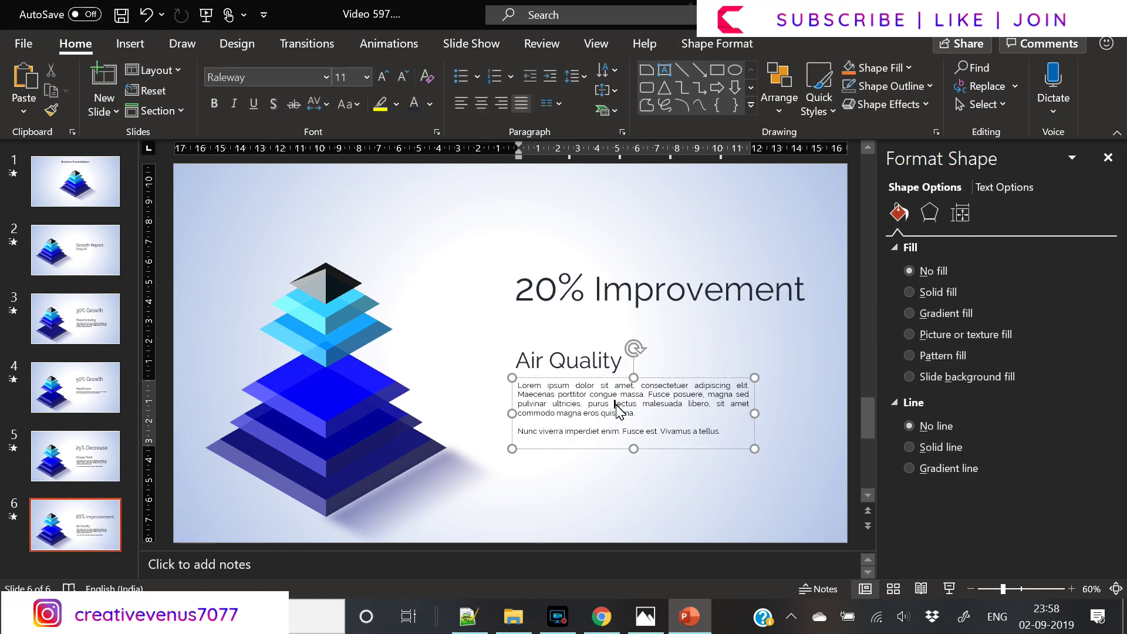
key(ctrl+a)
key(ctrl+v)
key(BackSpace)
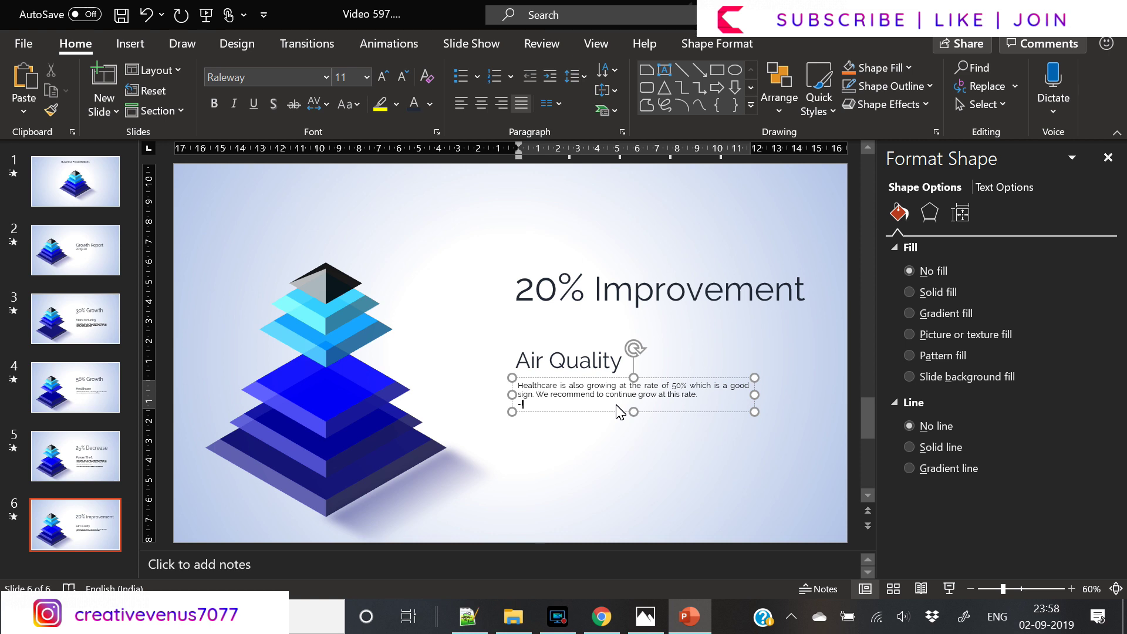
Append three paragraphs of lorem ipsum filler with =lorem(3).
text())
key(Return)
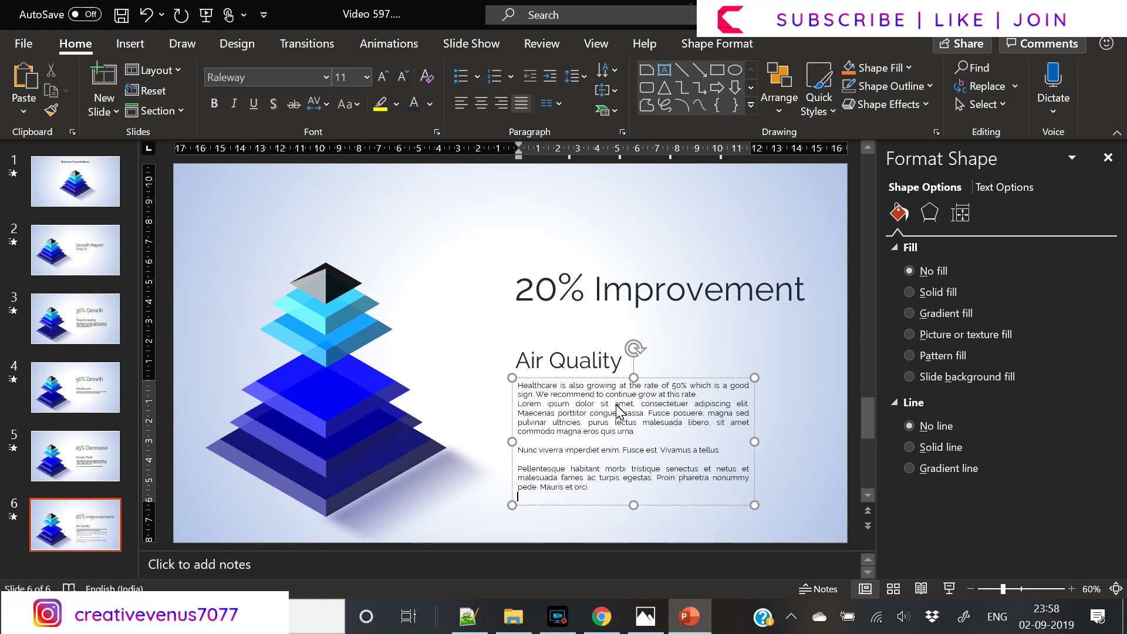
click(811, 435)
click(749, 414)
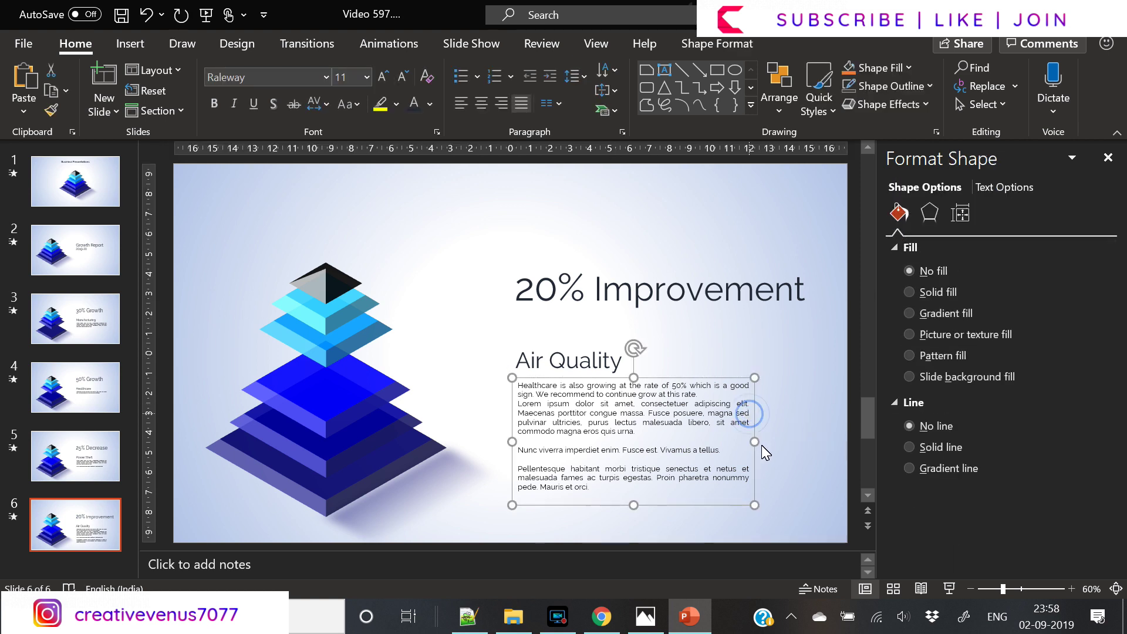
click(793, 306)
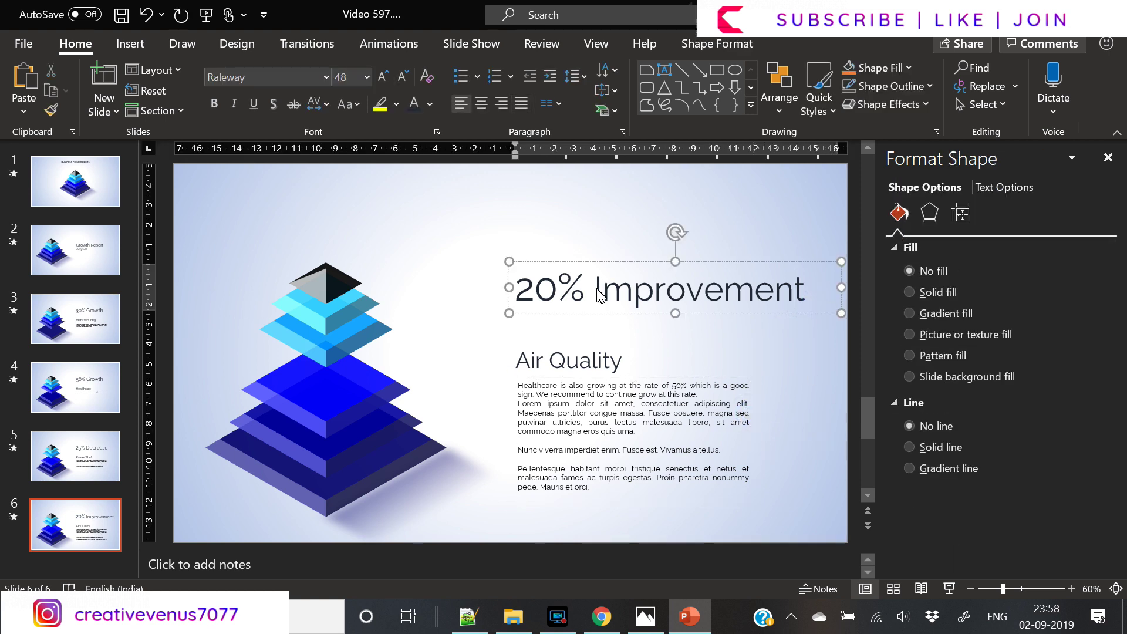
Shrink the word 'Improvement' on slide 6 by three font-size steps.
drag(594, 289, 833, 296)
click(404, 78)
click(405, 78)
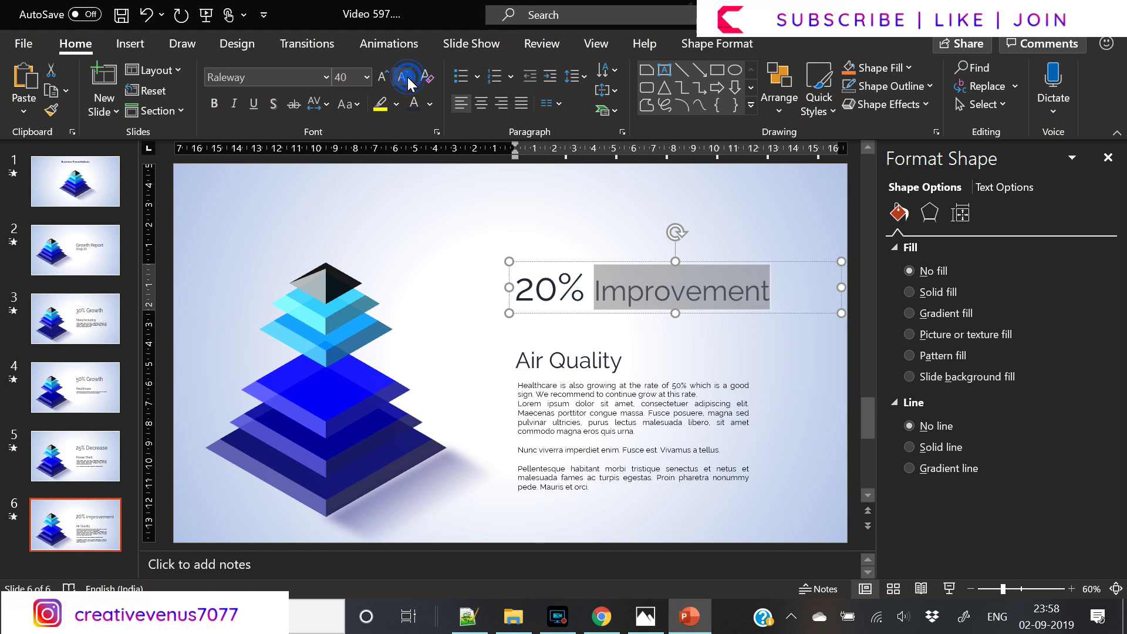
click(405, 78)
click(733, 393)
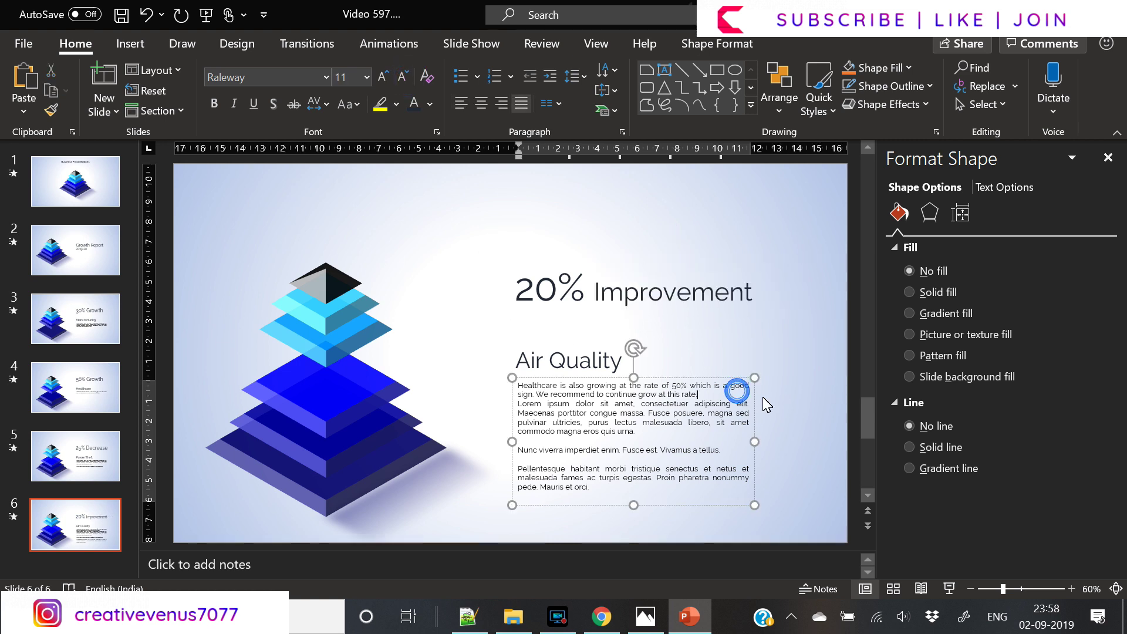
click(779, 406)
Set 'Decrease' on slide 5 to 40 pt.
click(58, 452)
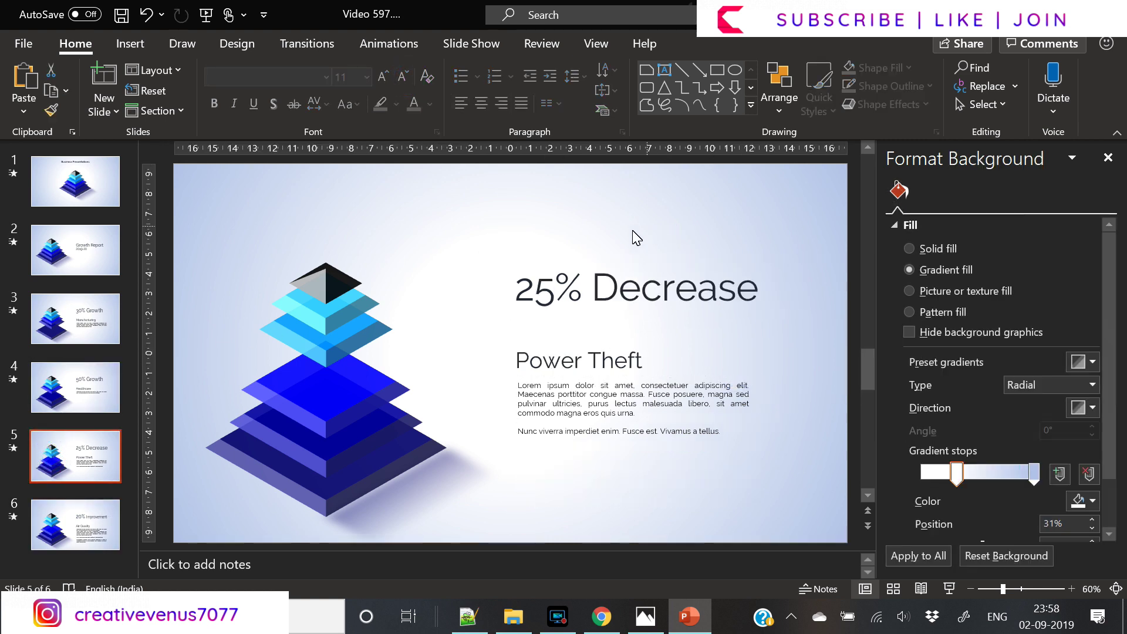
click(595, 281)
double_click(669, 286)
click(401, 77)
click(402, 78)
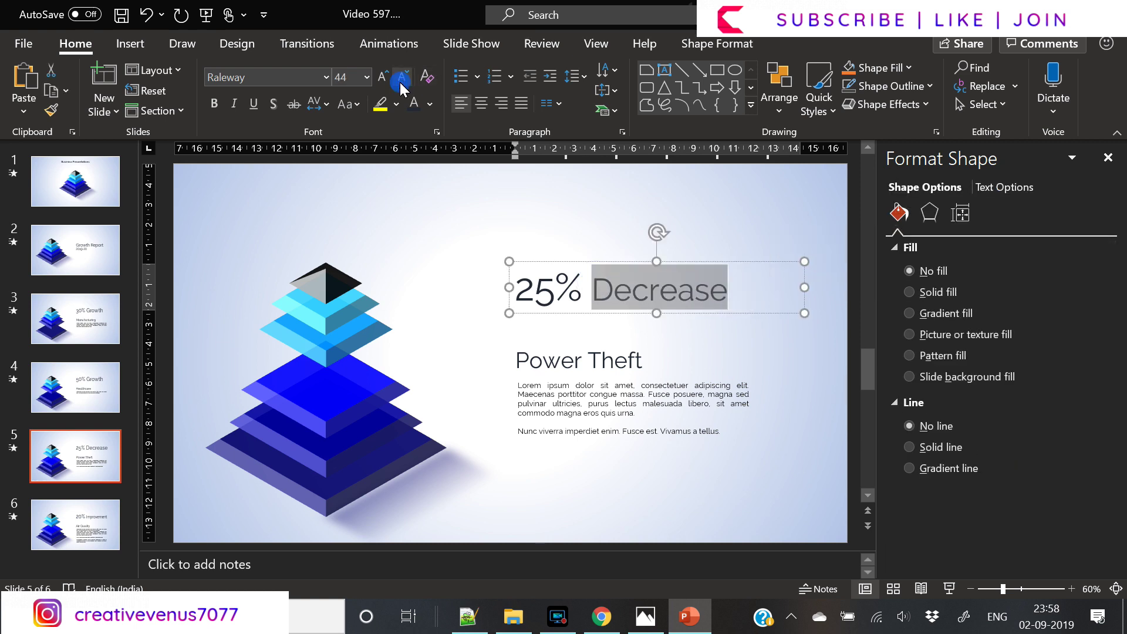
click(401, 77)
click(401, 77)
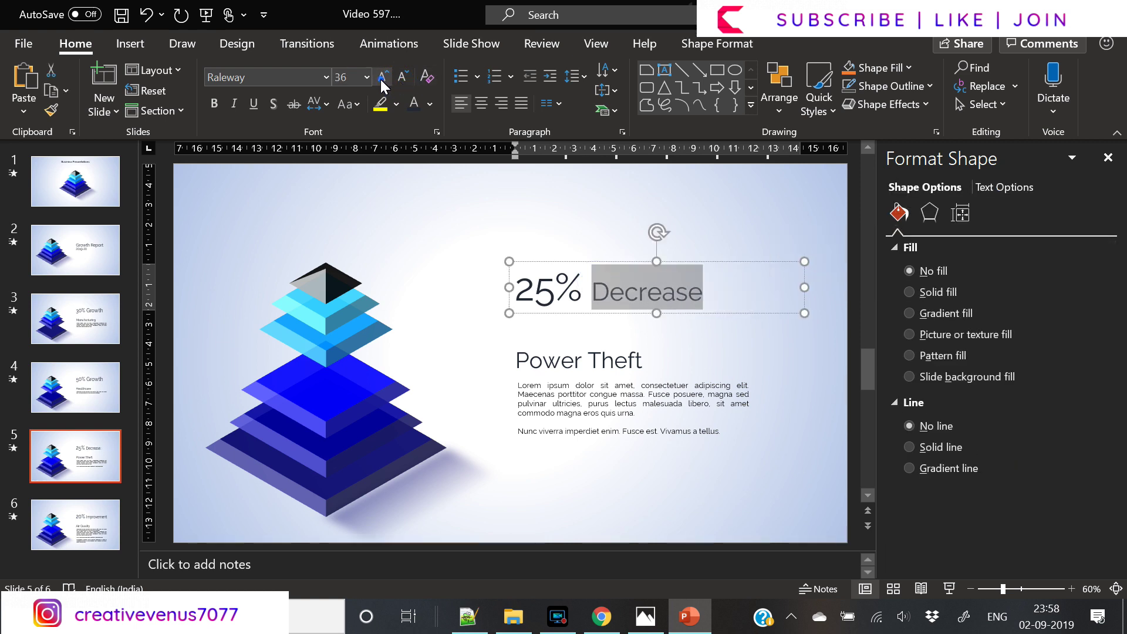
click(380, 79)
Shrink the word 'Growth' to 40 pt on slides 4 and 3.
click(92, 389)
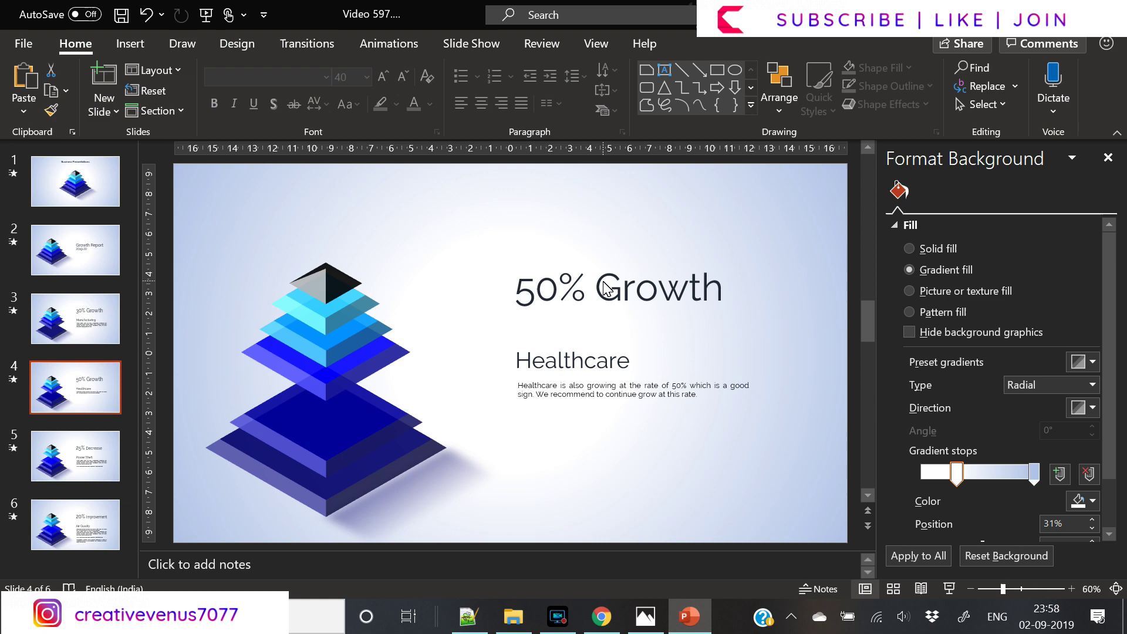
double_click(605, 286)
click(402, 77)
click(401, 77)
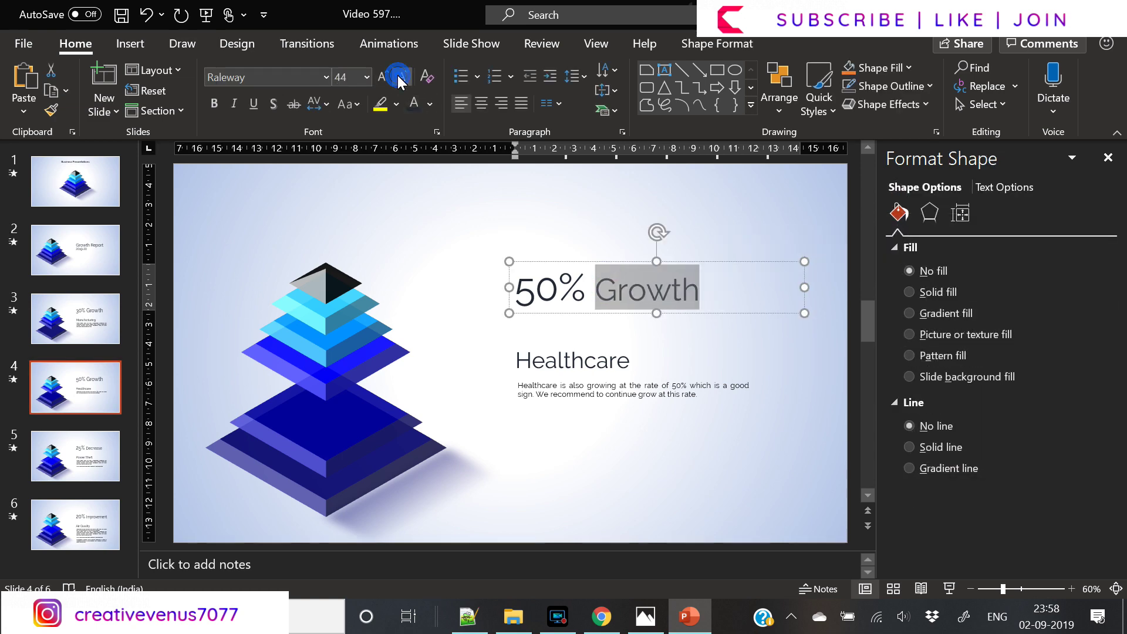
click(401, 78)
click(88, 322)
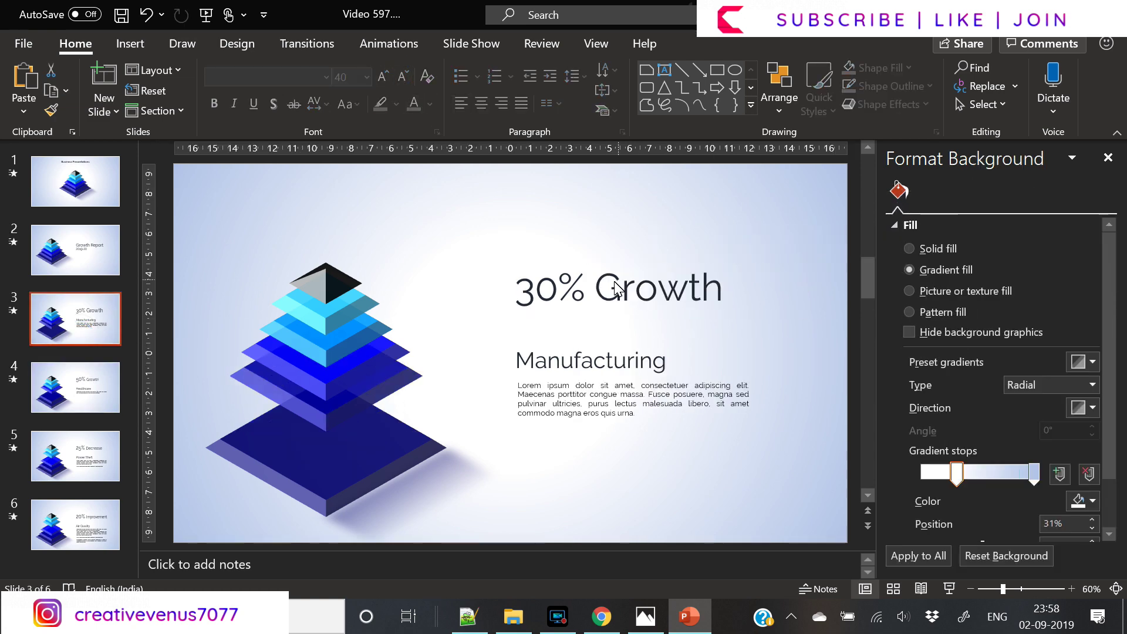
double_click(692, 292)
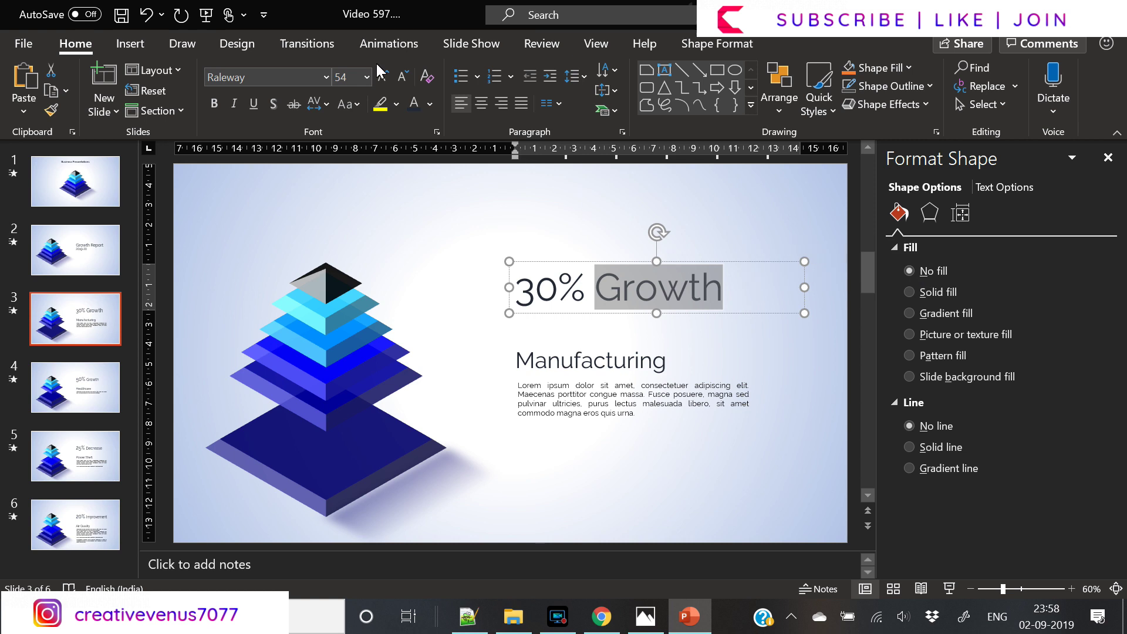
click(400, 82)
click(400, 82)
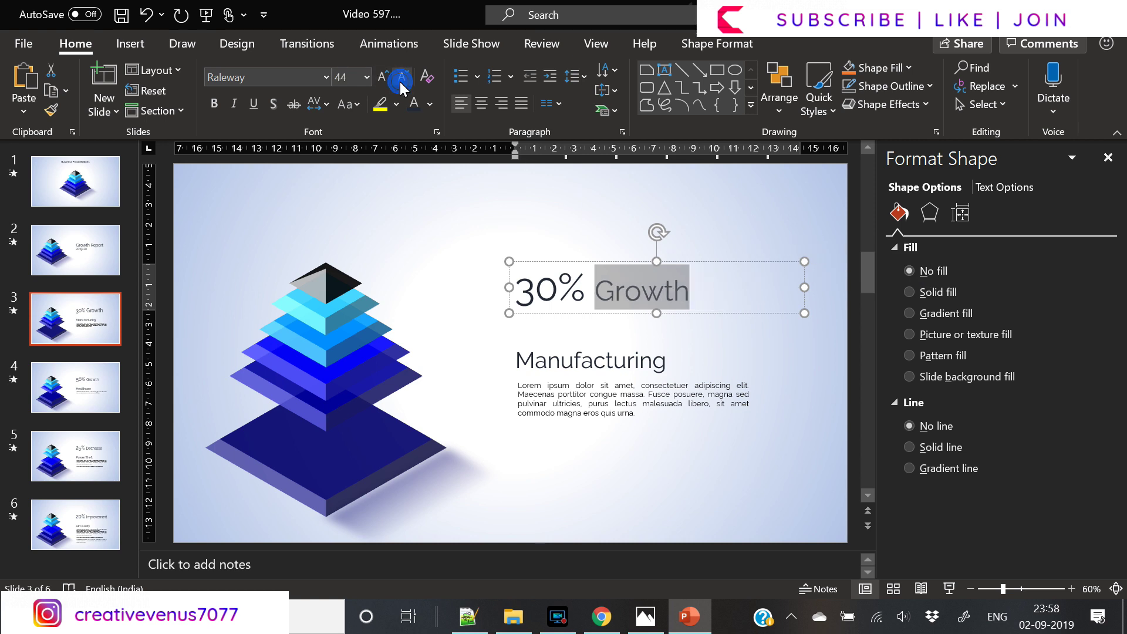
Go to the 20% Improvement slide and select the light-blue pyramid layer.
click(66, 267)
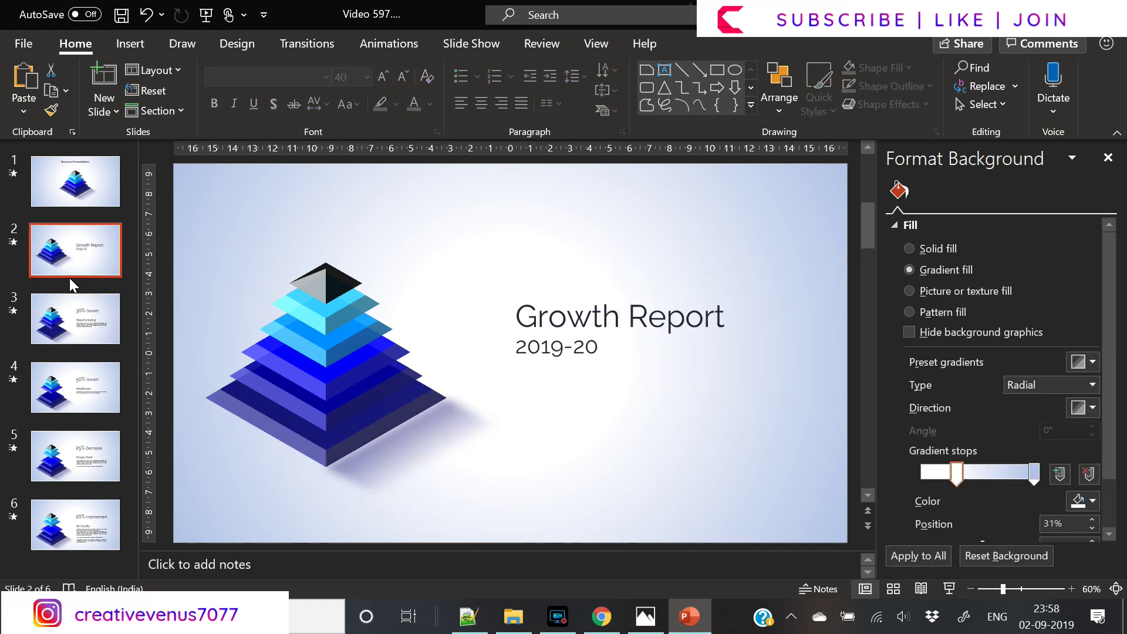
click(69, 311)
key(Down)
key(Down)
key(Down)
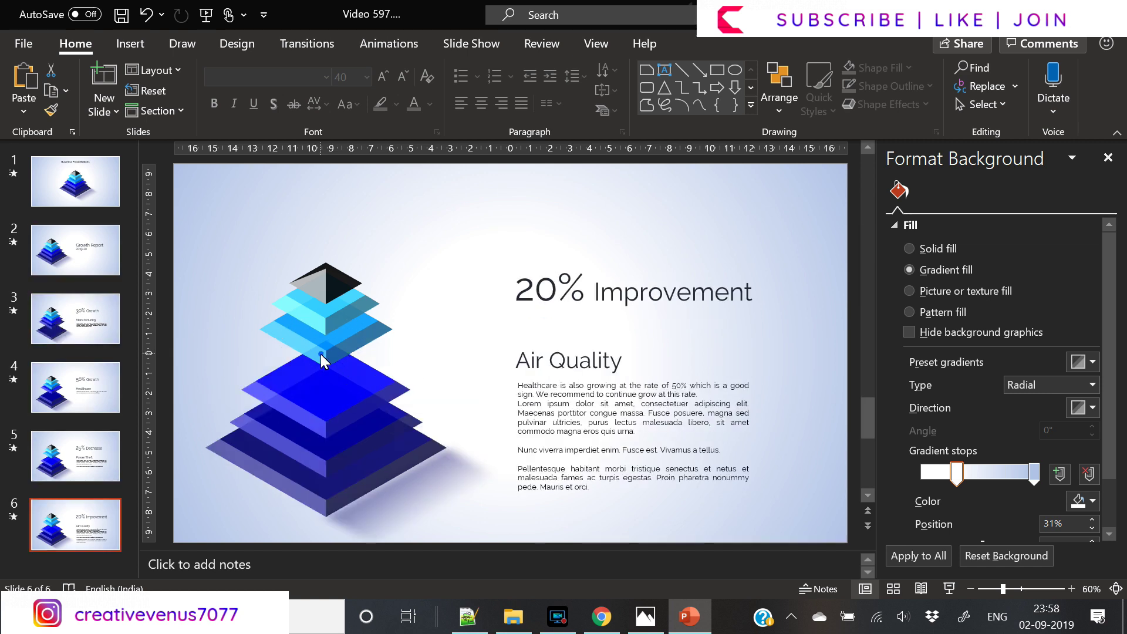
click(320, 354)
Settle the light-blue pyramid layer and duplicate the 20% Improvement slide as slide 7.
key(Down)
key(Down)
key(Down)
key(Down)
key(Down)
key(Down)
key(Up)
key(Up)
key(Up)
key(Up)
key(Up)
key(Up)
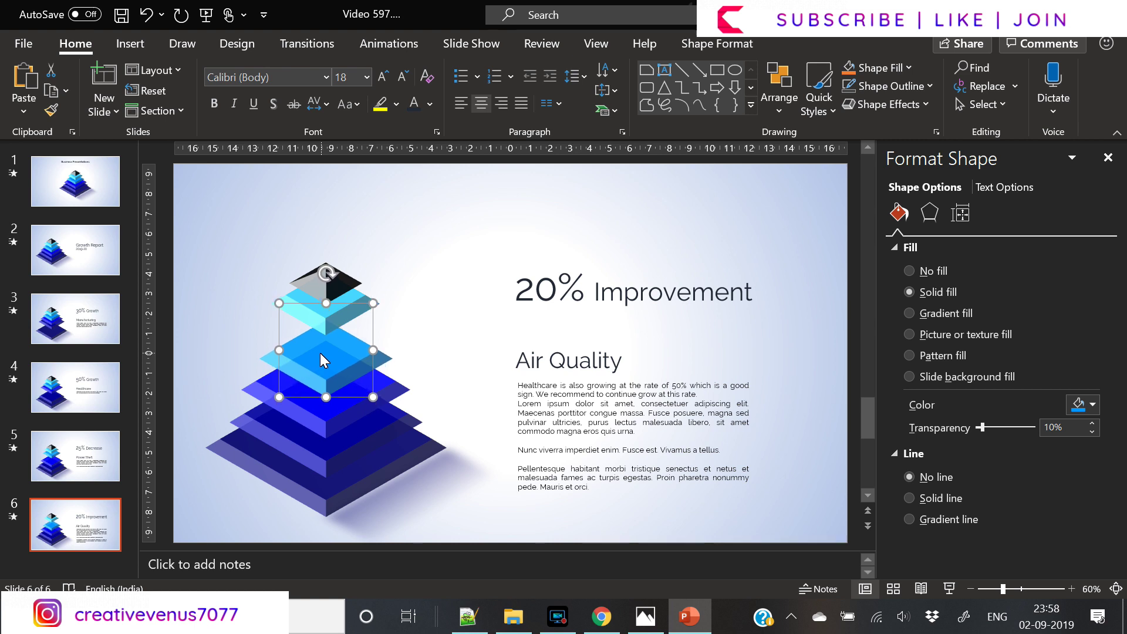
click(82, 518)
right_click(66, 524)
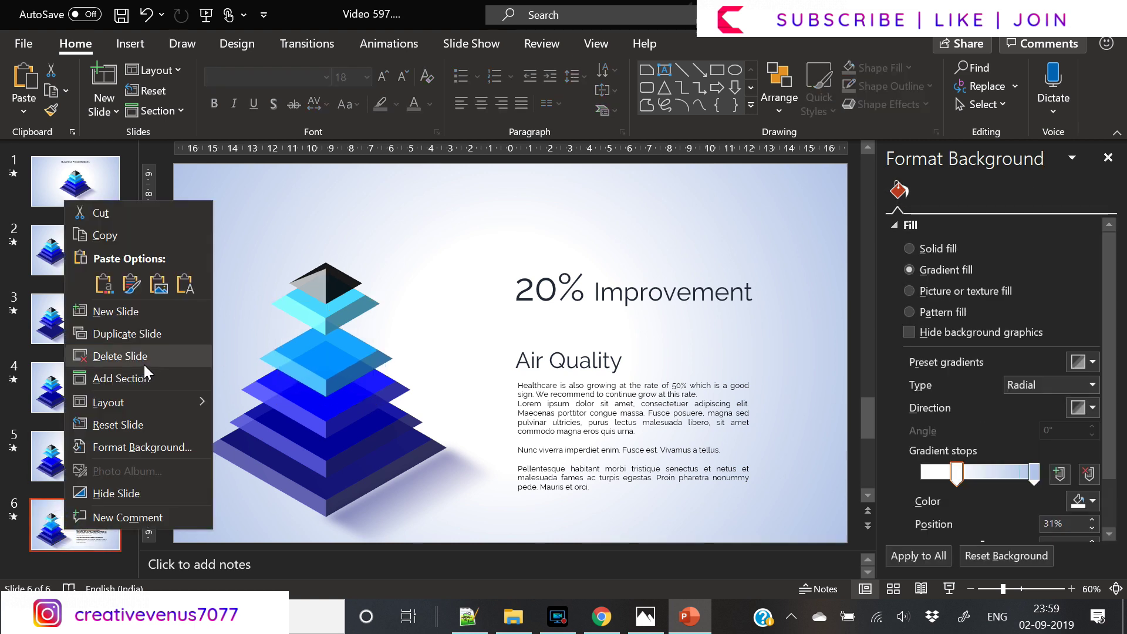
click(152, 343)
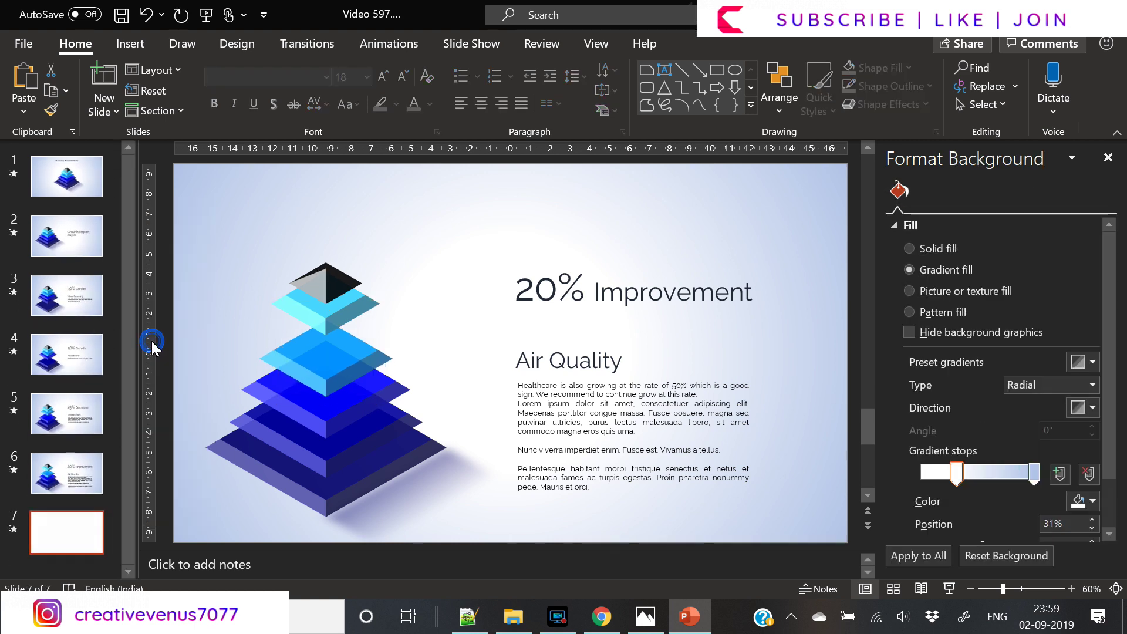
Retitle slide 7 '86% Enhancement' and change the Air Quality heading to Efficiency.
click(563, 301)
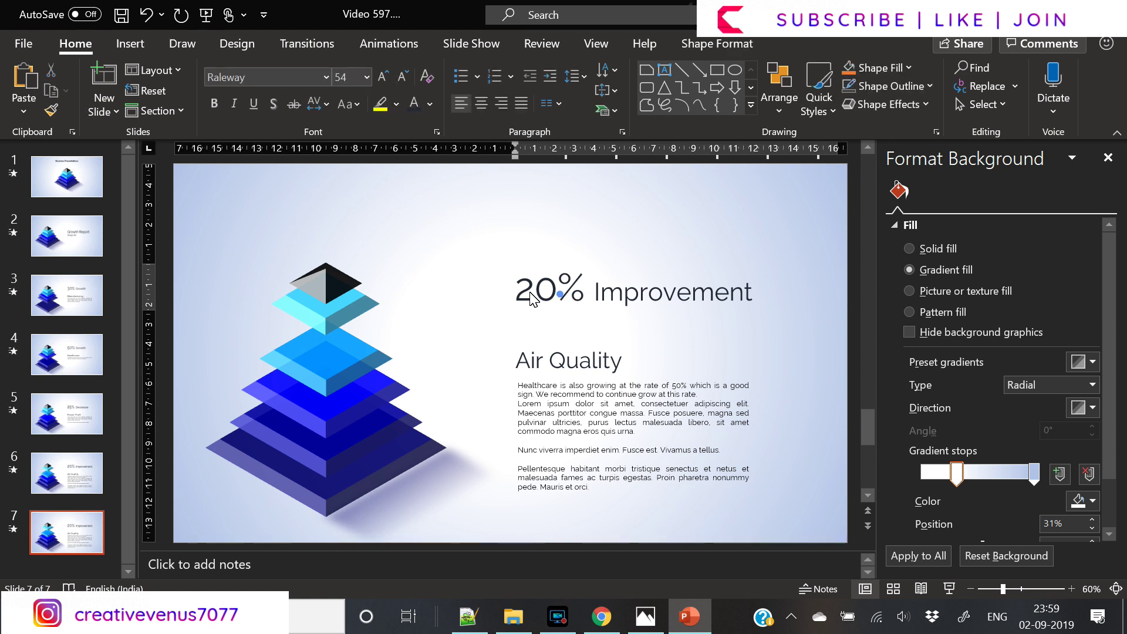
drag(557, 301, 519, 300)
text(86)
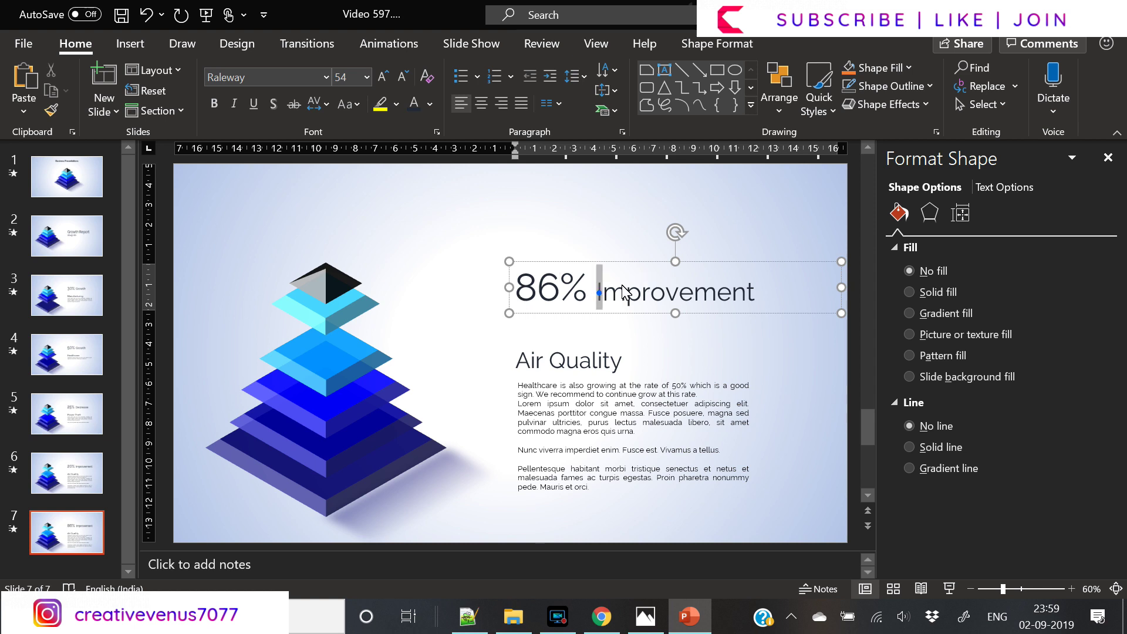
drag(623, 292, 799, 300)
text(Enhance)
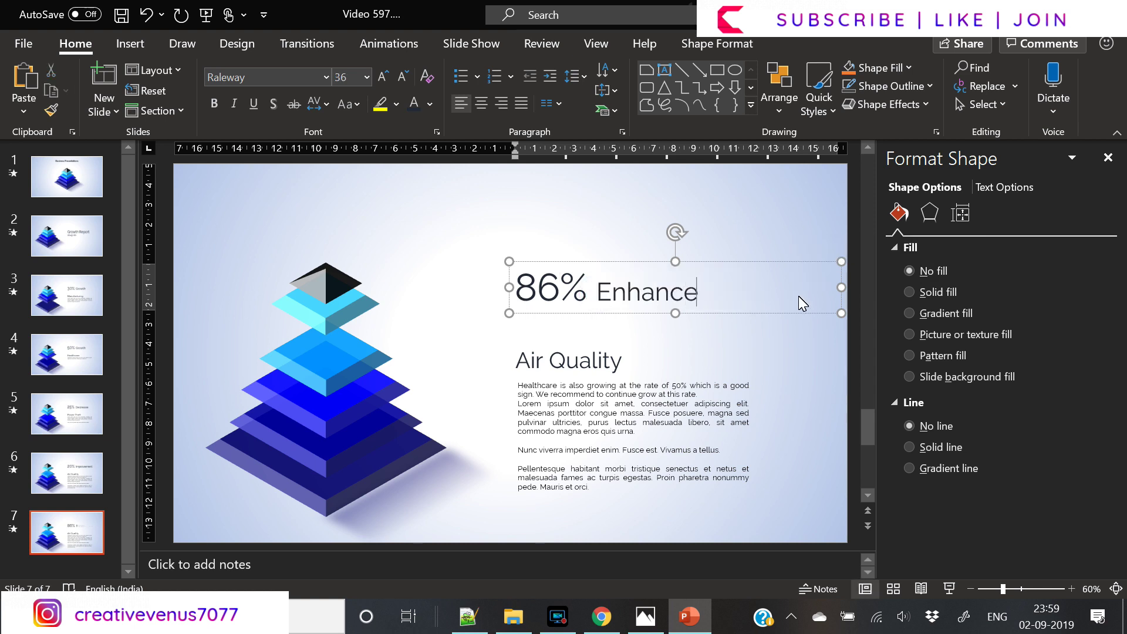
text(ment)
click(580, 364)
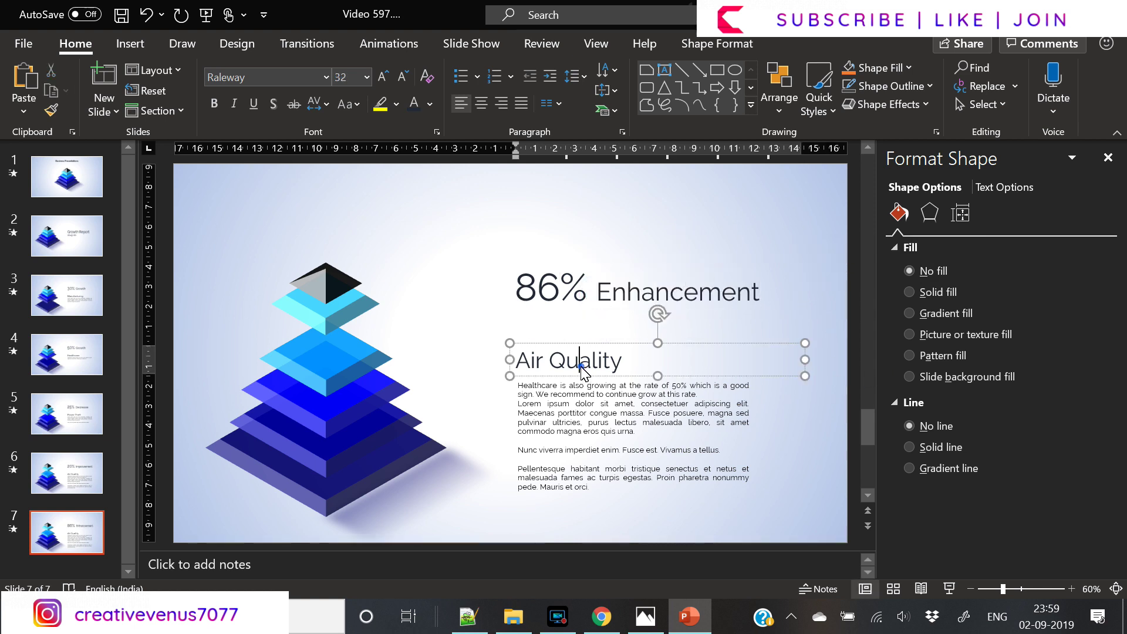
triple_click(581, 364)
text(Efficiency)
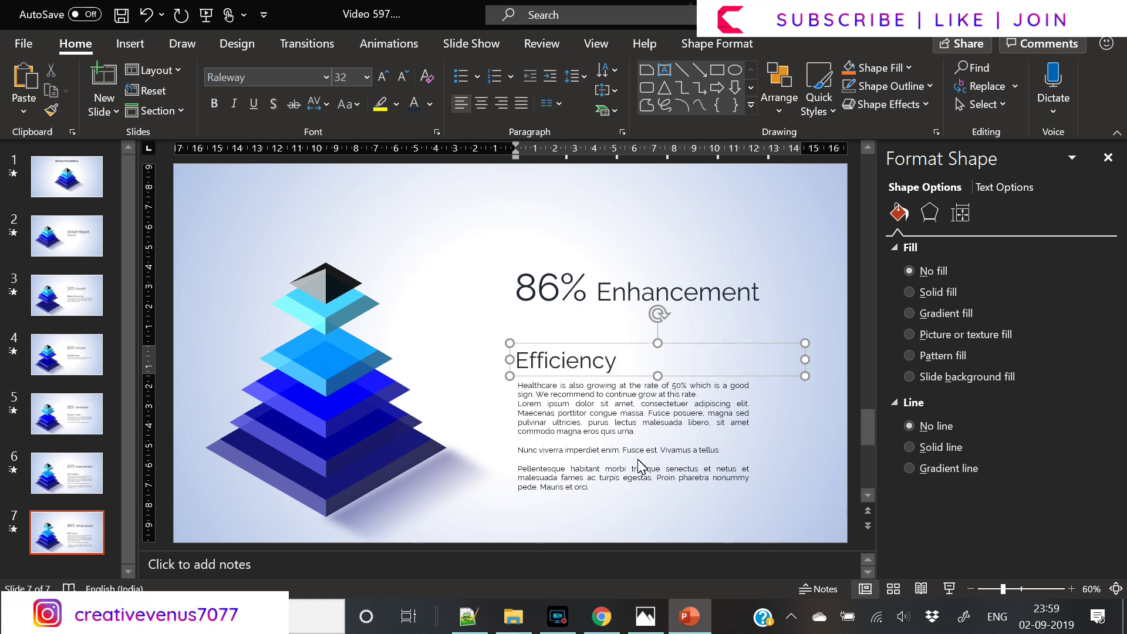
Delete all body text except the last paragraph, removing the leftover empty line.
drag(731, 455, 503, 379)
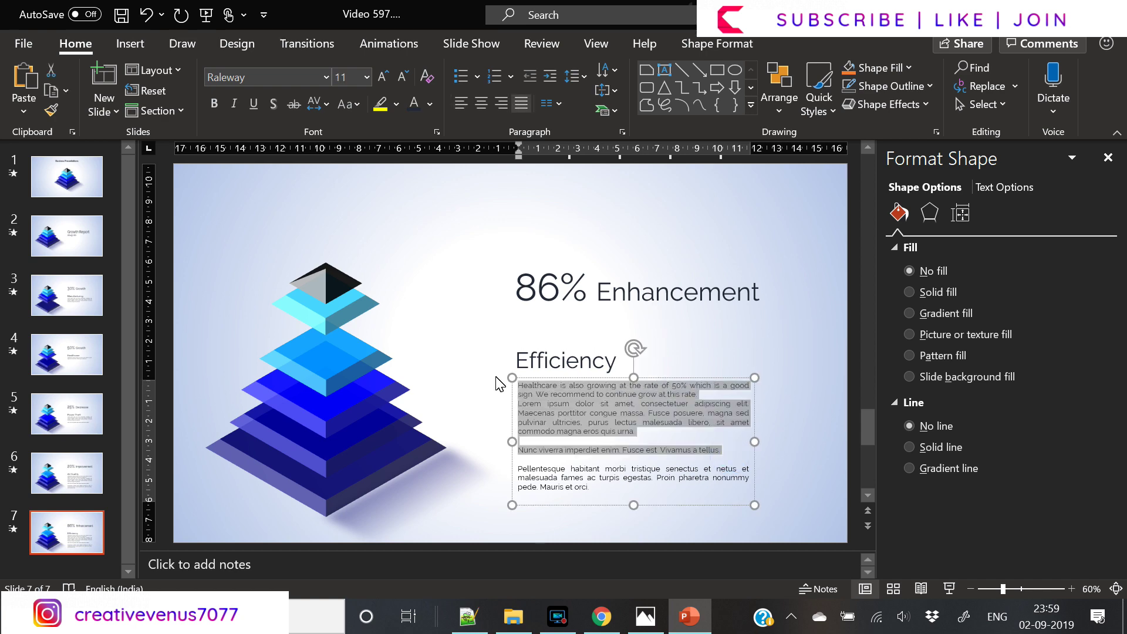
key(BackSpace)
key(Delete)
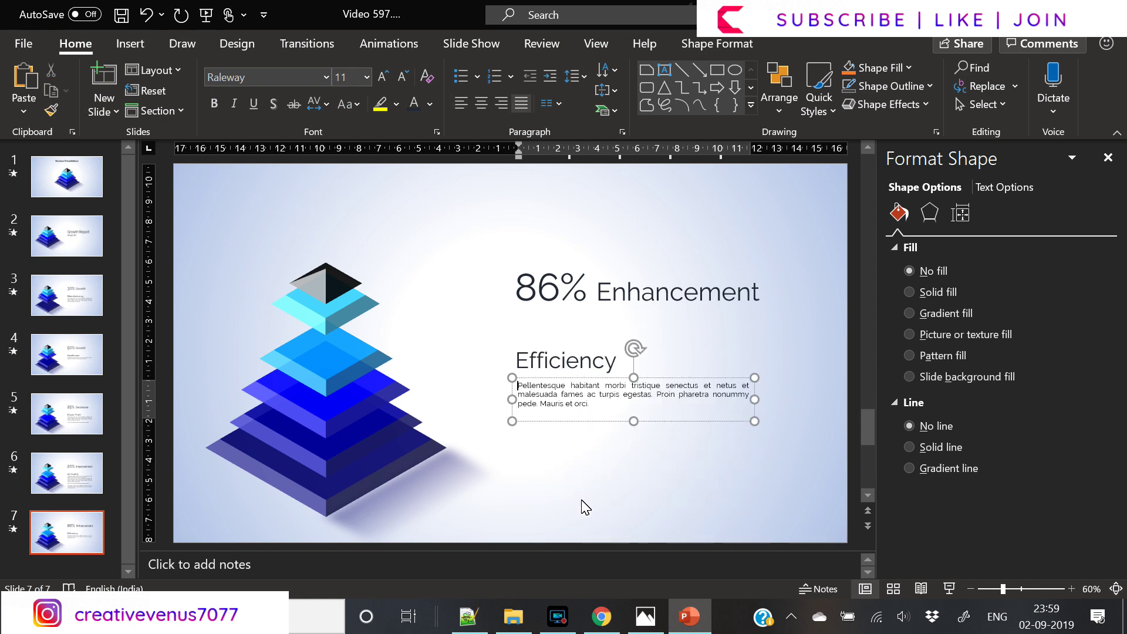
click(585, 506)
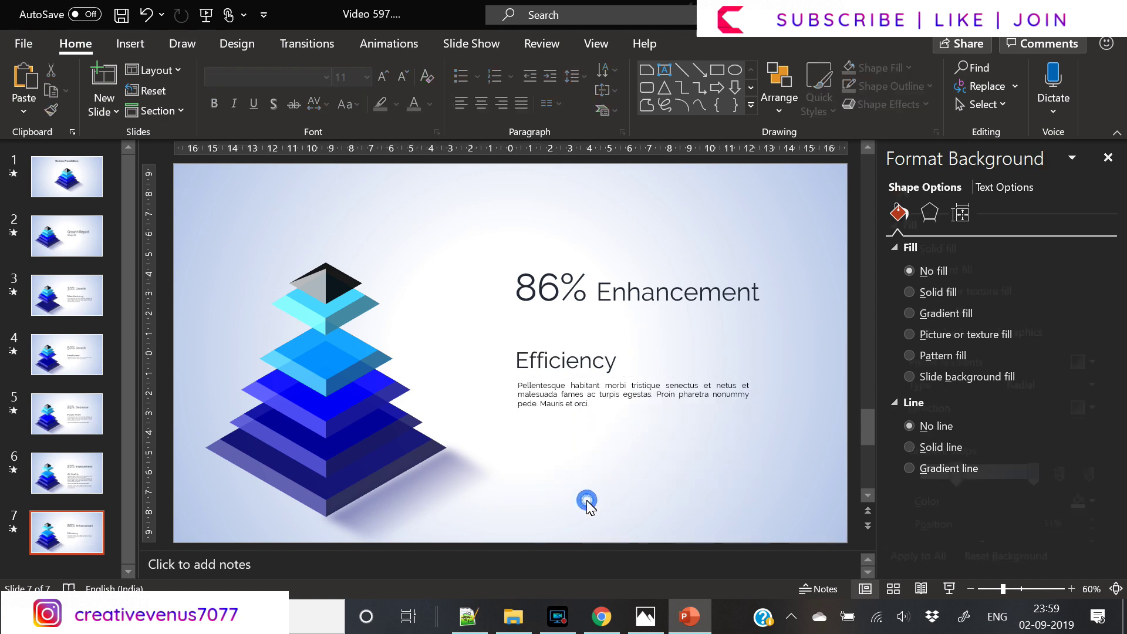
Check the pyramid tiers and bring up the 86% Enhancement slide's options for duplicating.
click(315, 319)
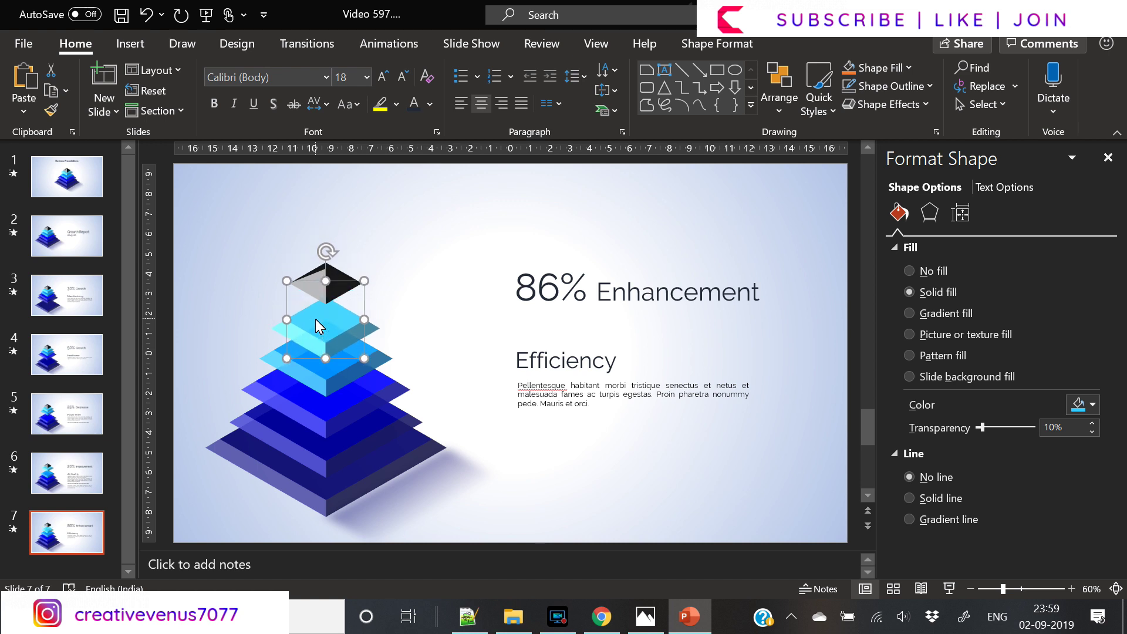
click(320, 385)
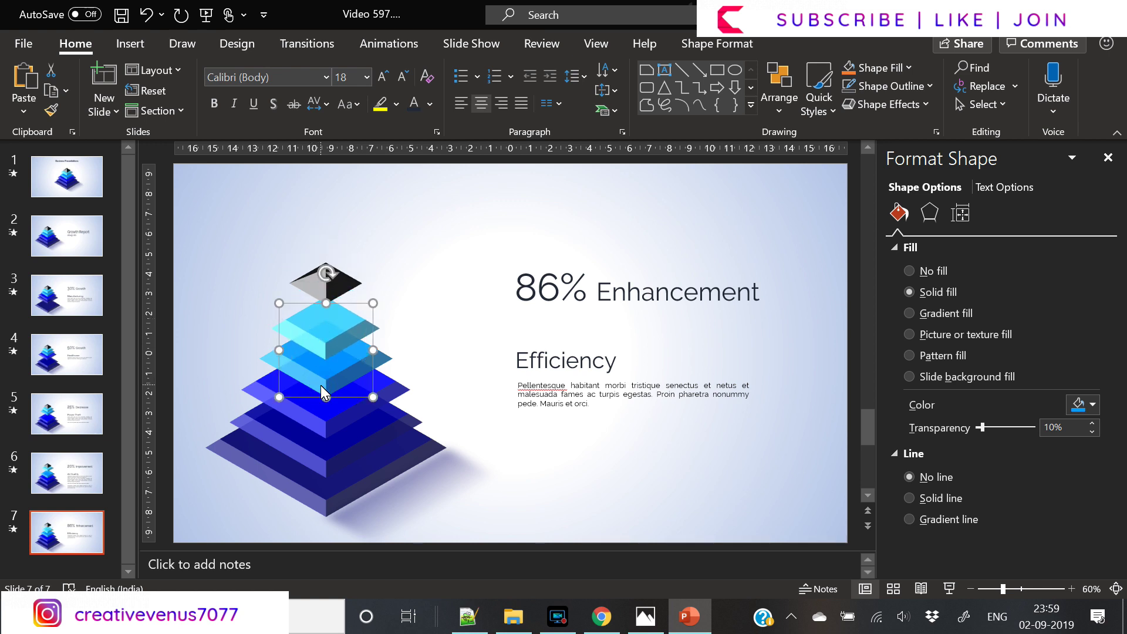
click(325, 342)
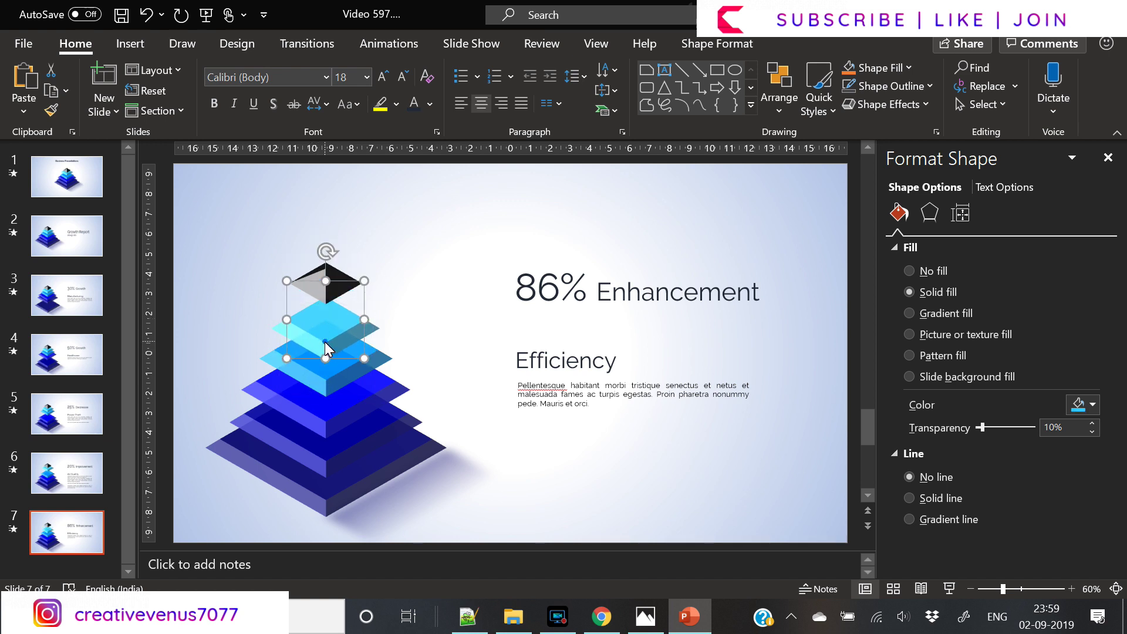
click(64, 539)
right_click(65, 538)
Duplicate it as slide 8 titled '90% Target' with the heading ROI.
click(118, 351)
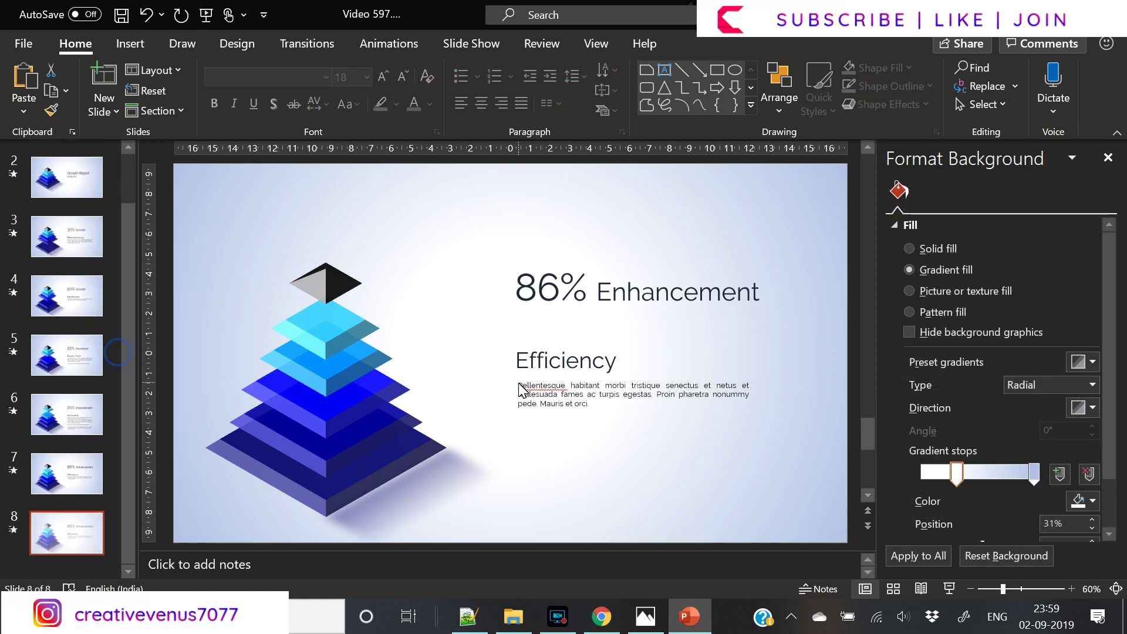
click(555, 297)
double_click(531, 290)
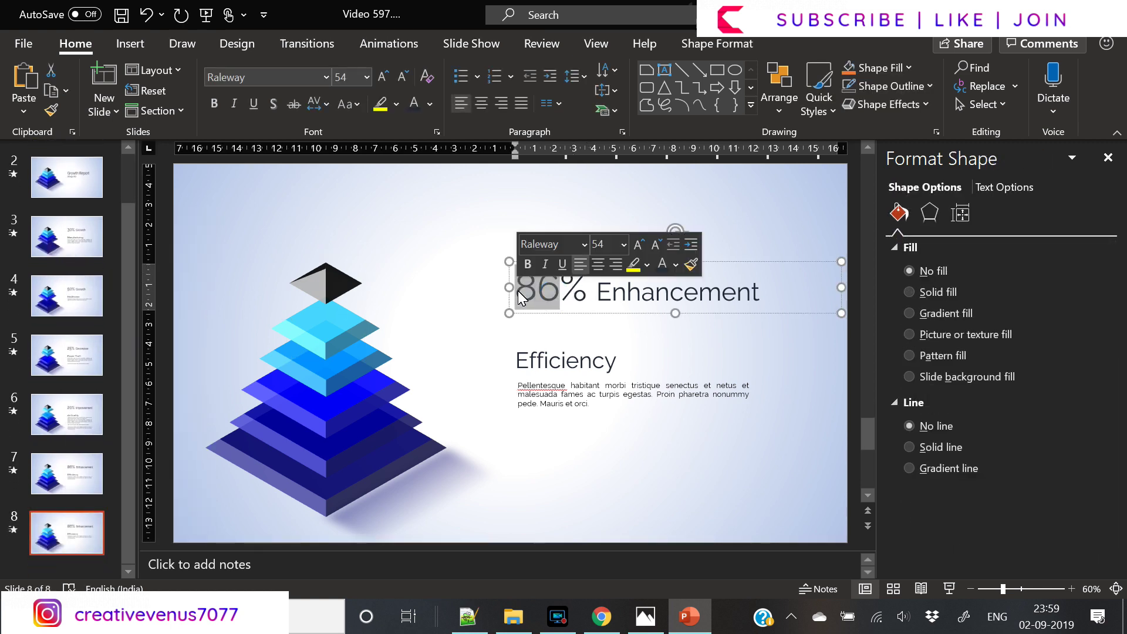
text(90)
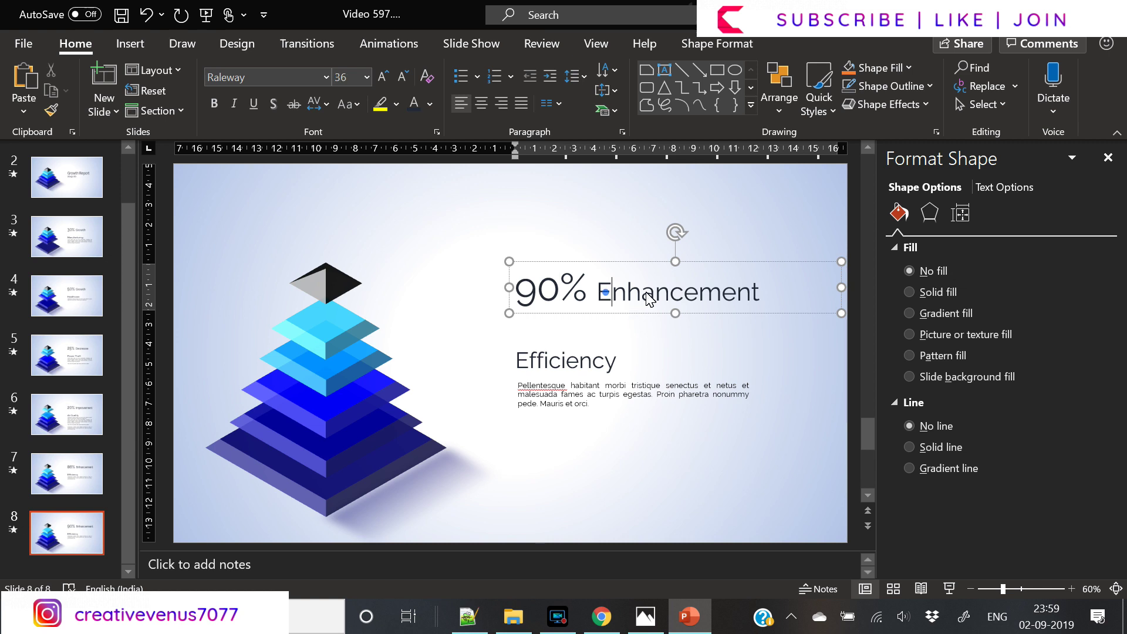
double_click(649, 294)
text(Target)
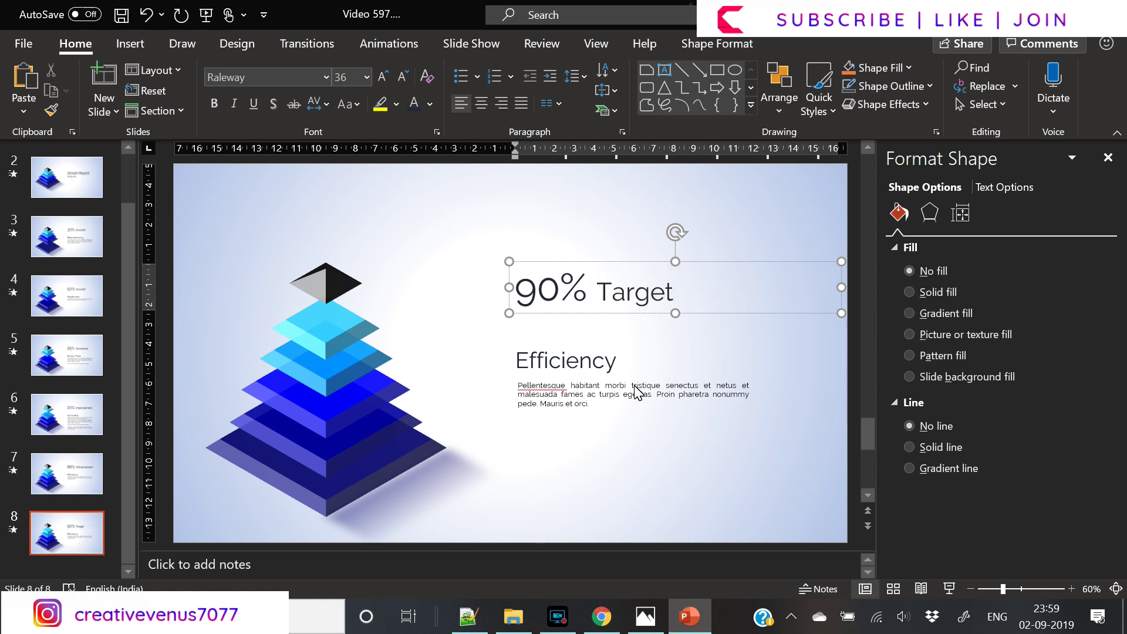
click(611, 362)
double_click(610, 362)
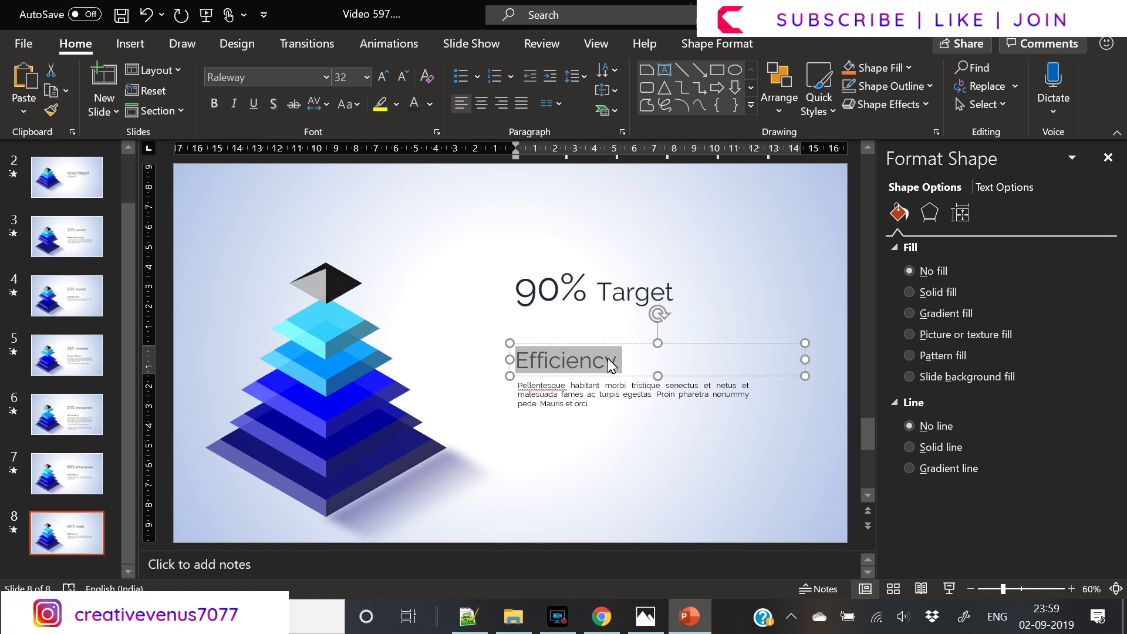
text(ROI)
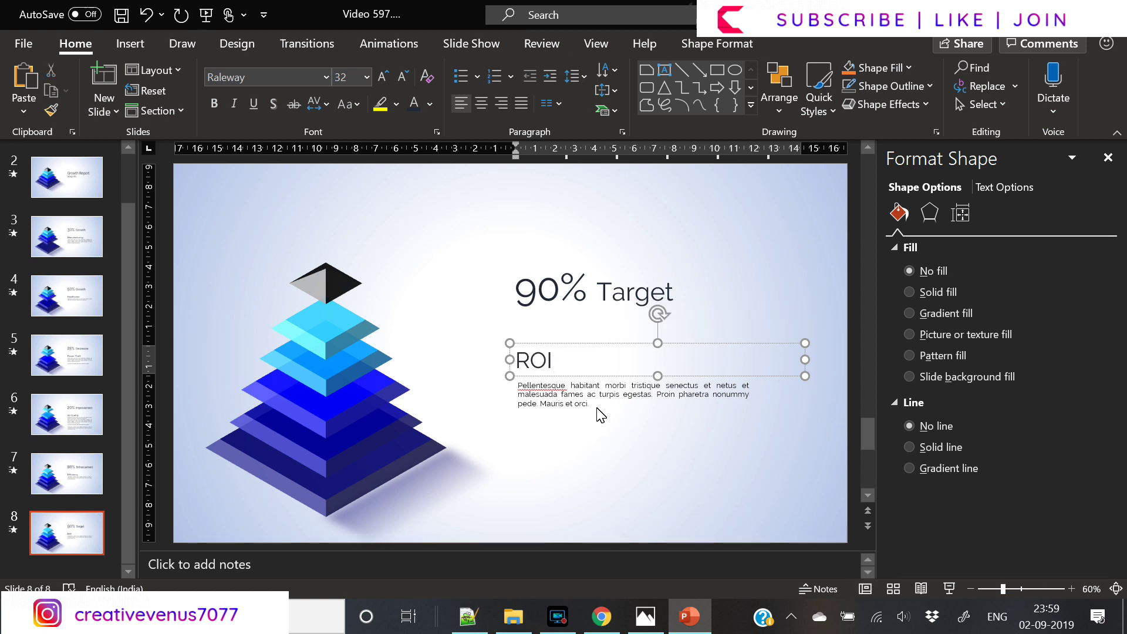
Copy slide 6's three-paragraph body text over slide 8's Pellentesque paragraph.
click(67, 414)
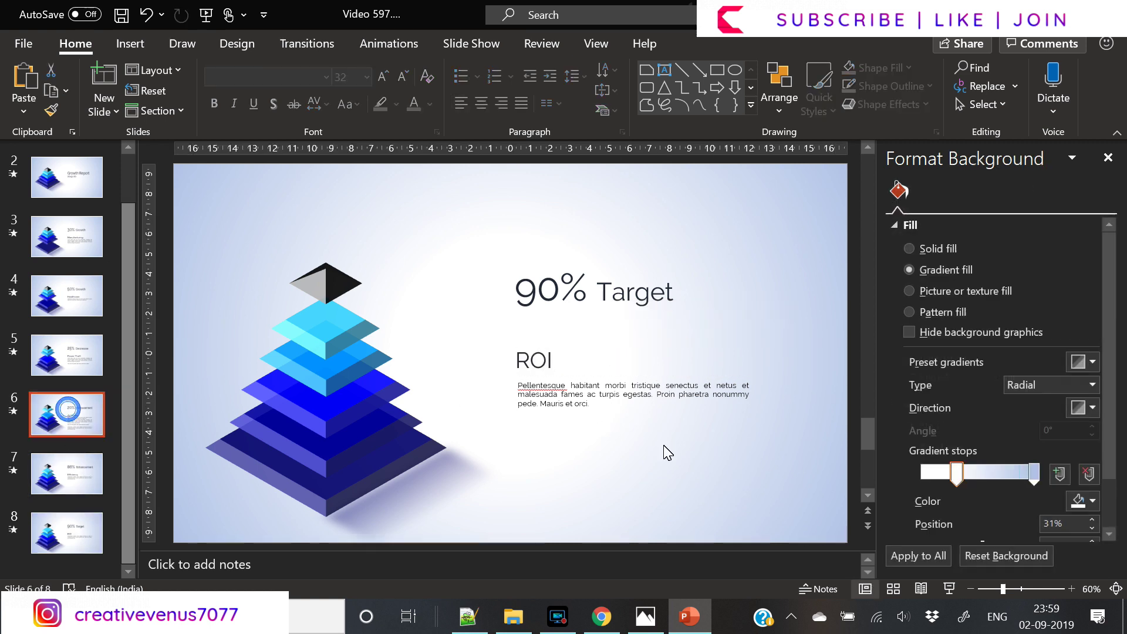
click(520, 410)
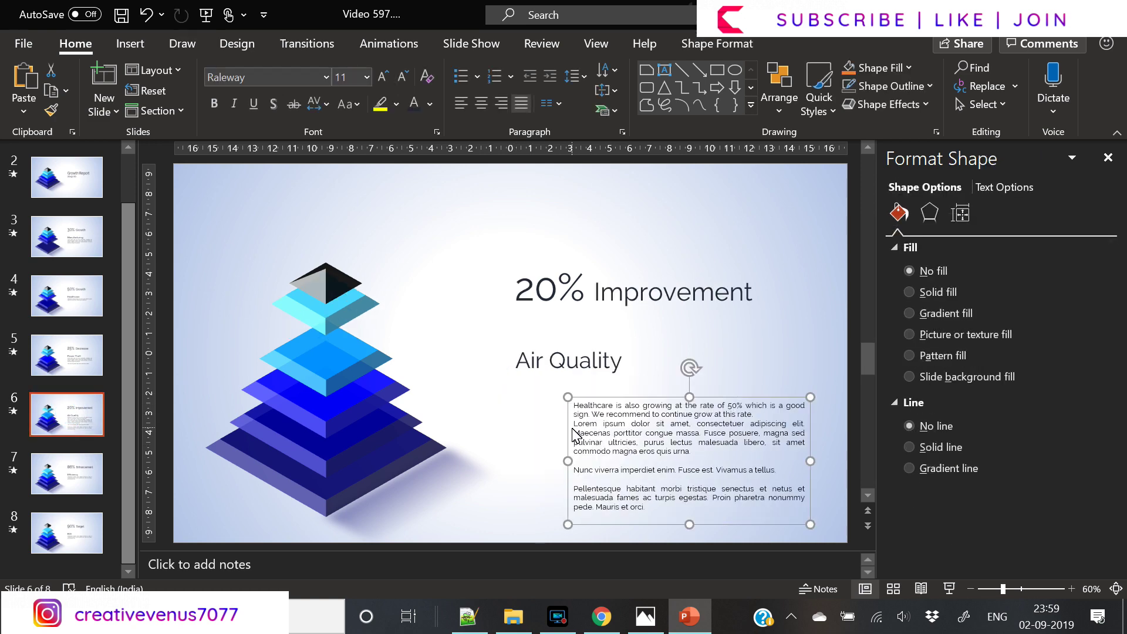
drag(594, 485, 517, 404)
key(ctrl+c)
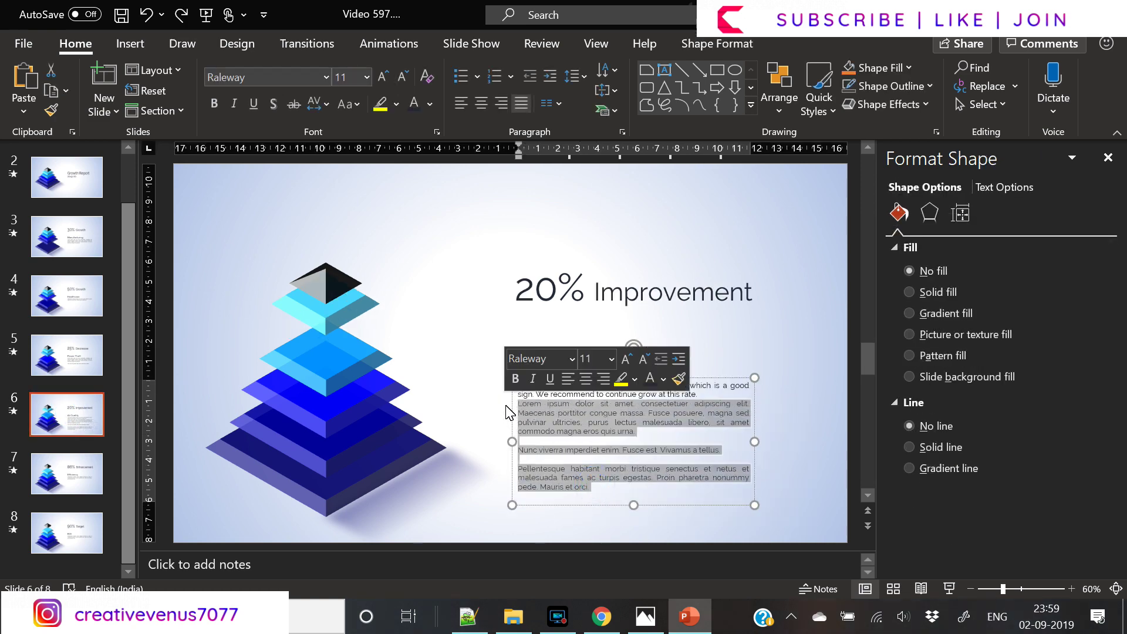
click(88, 543)
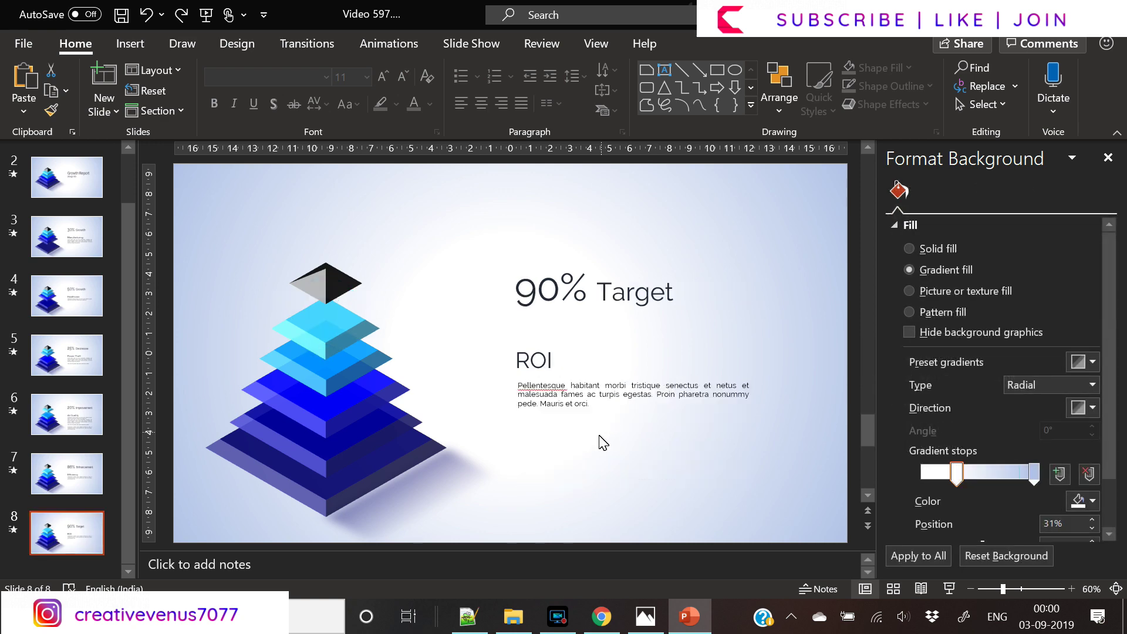
drag(606, 409, 511, 395)
key(ctrl+v)
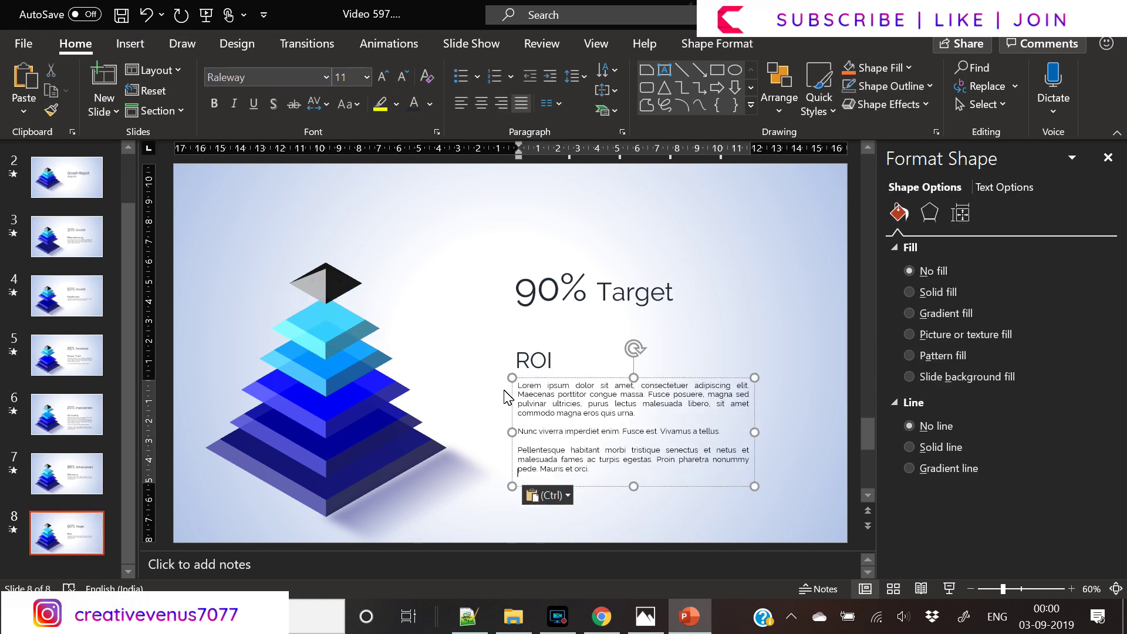
Nudge the black pyramid tip down two steps and bring up slide 8's options.
click(317, 280)
key(Down)
key(Down)
key(Down)
key(Down)
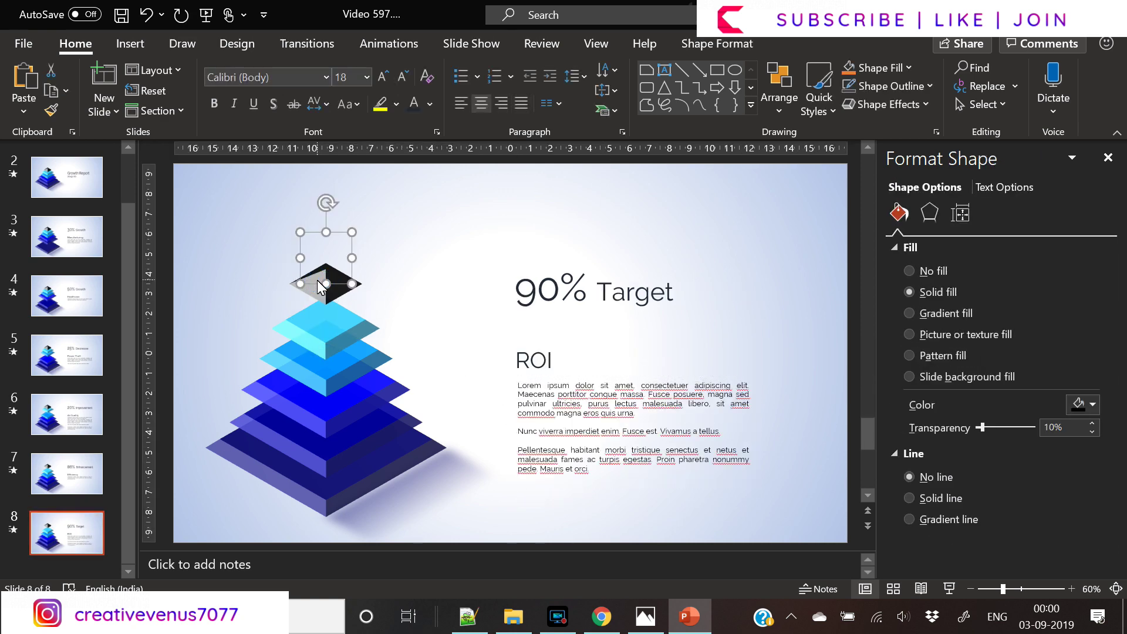
key(Down)
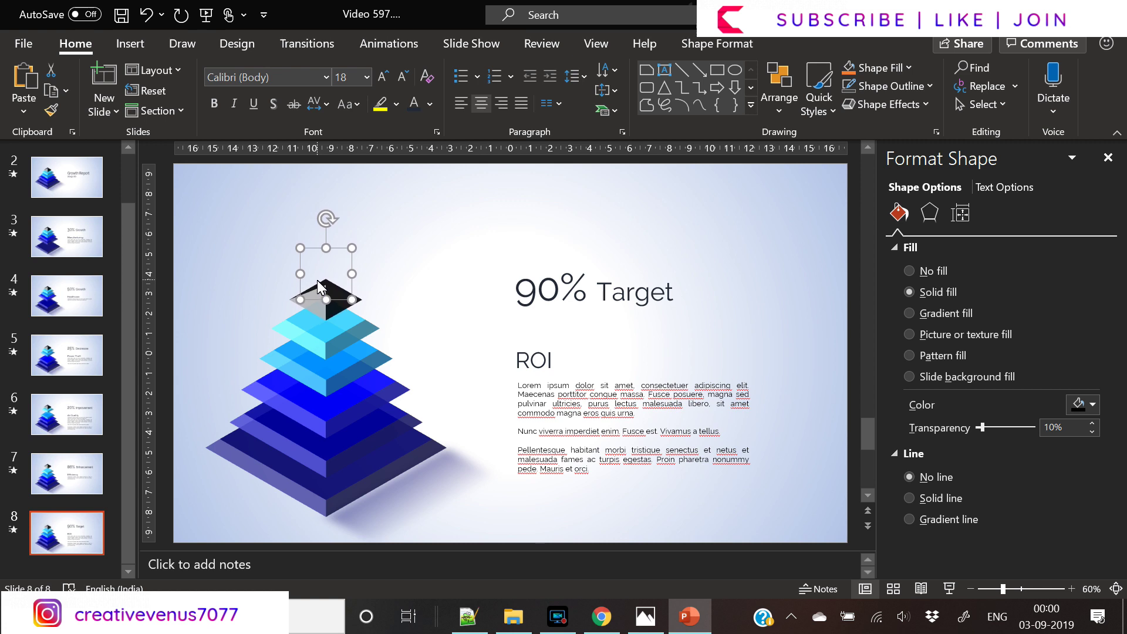
click(251, 270)
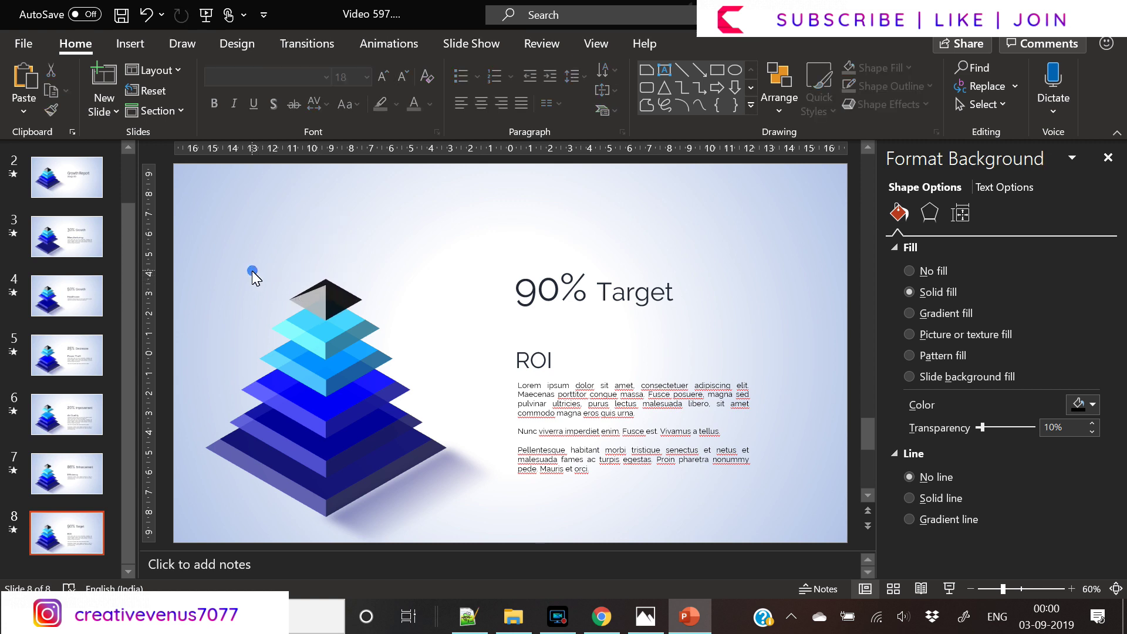
click(64, 552)
right_click(63, 548)
Duplicate slide 8, raise the whole pyramid, and delete the body text box.
click(123, 351)
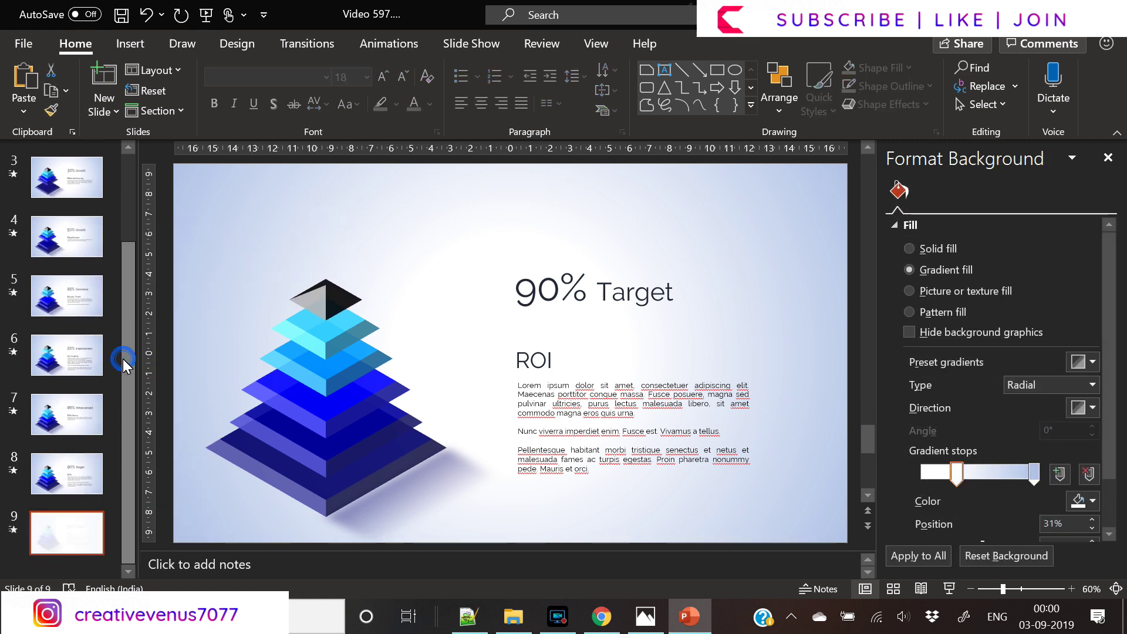
drag(189, 234, 489, 540)
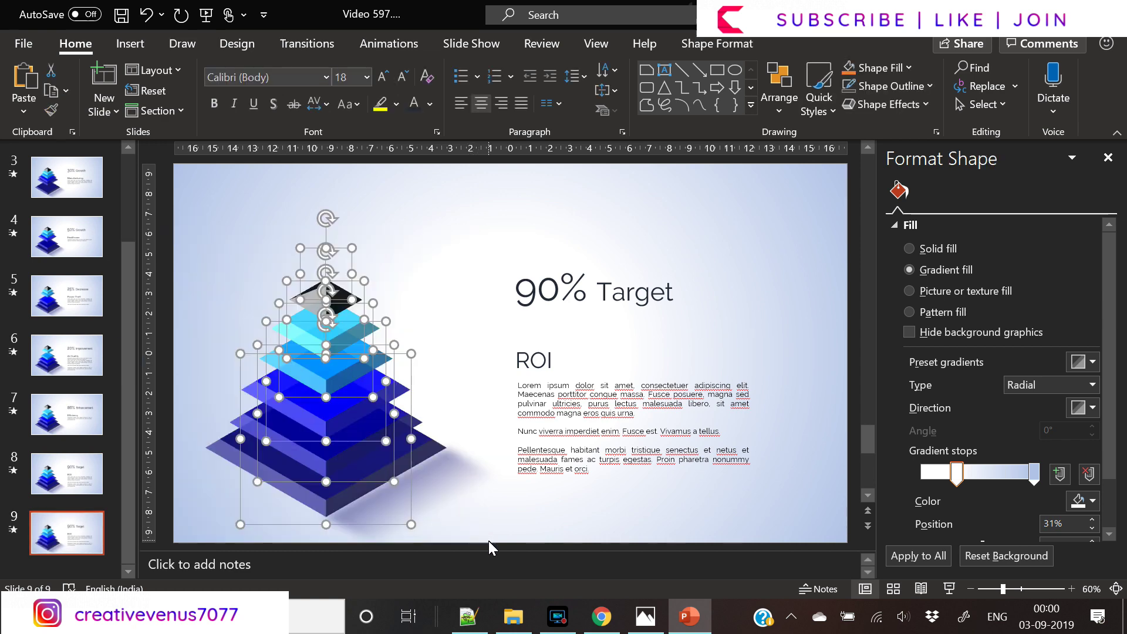
key(Up)
key(Up)
key(Up)
key(Up)
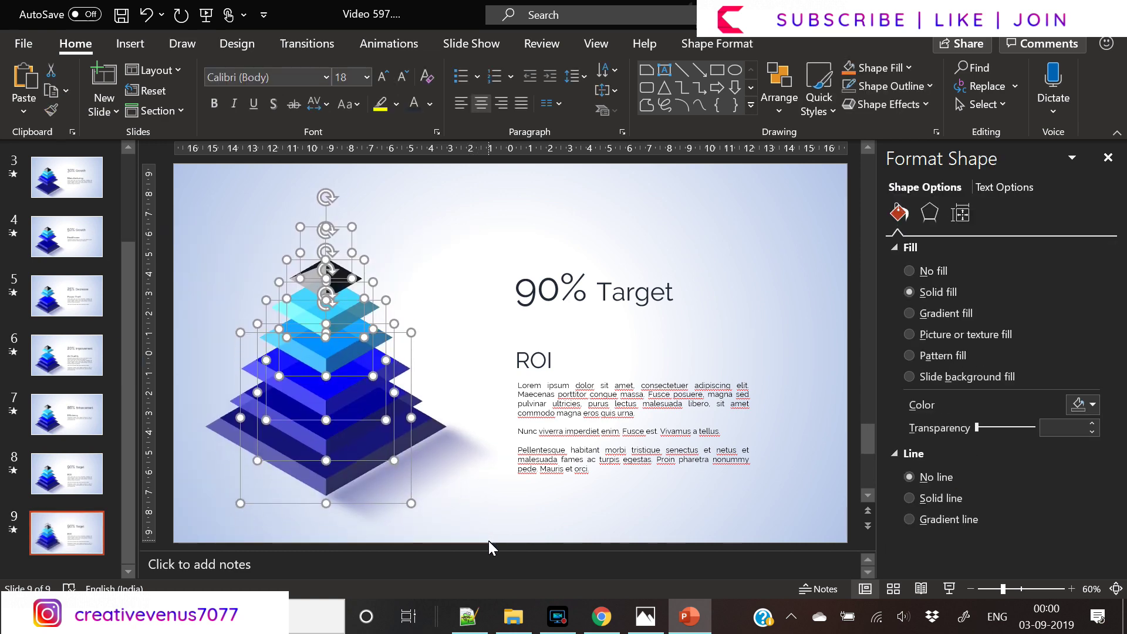
click(719, 458)
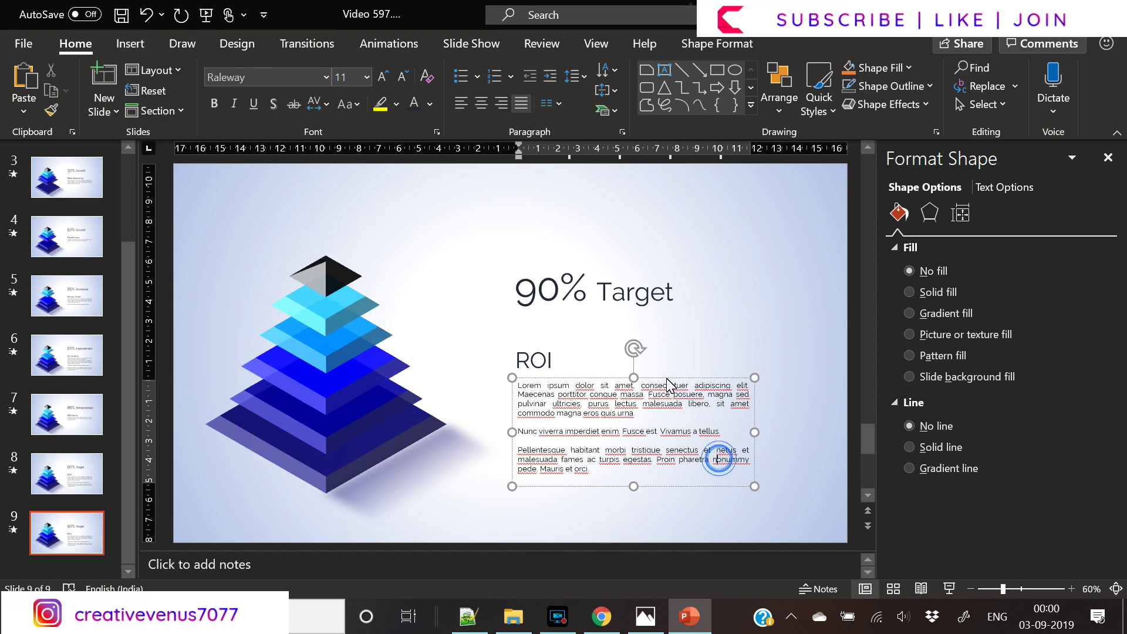
key(Delete)
Retype the title as 'Thank you' and replace the ROI subtitle with 'creative'.
click(596, 294)
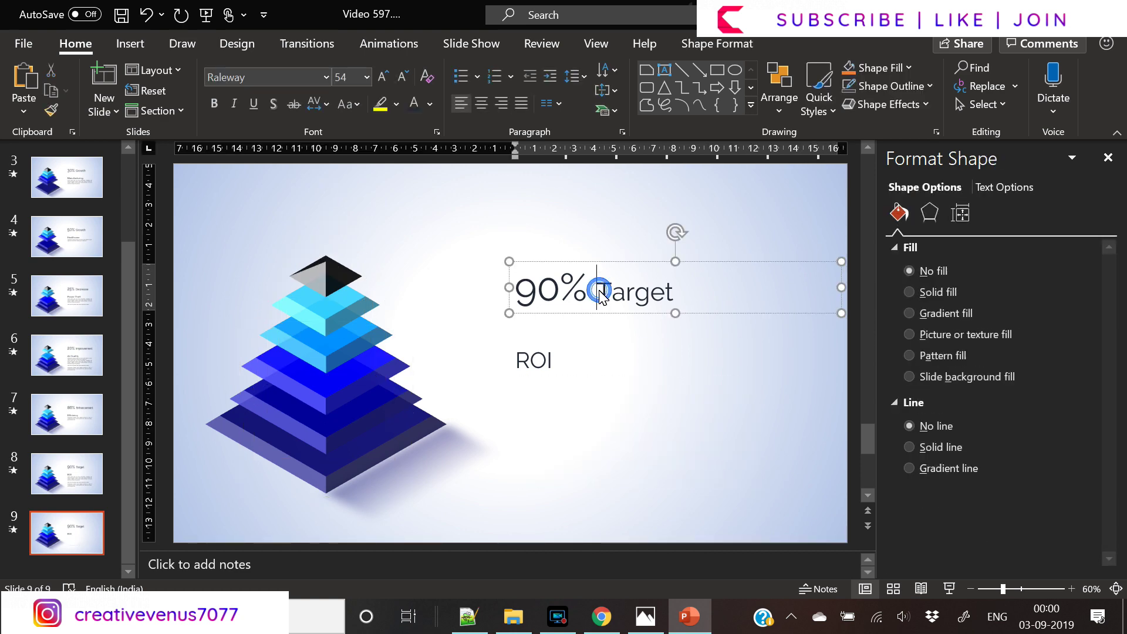
triple_click(598, 290)
text(Thank you)
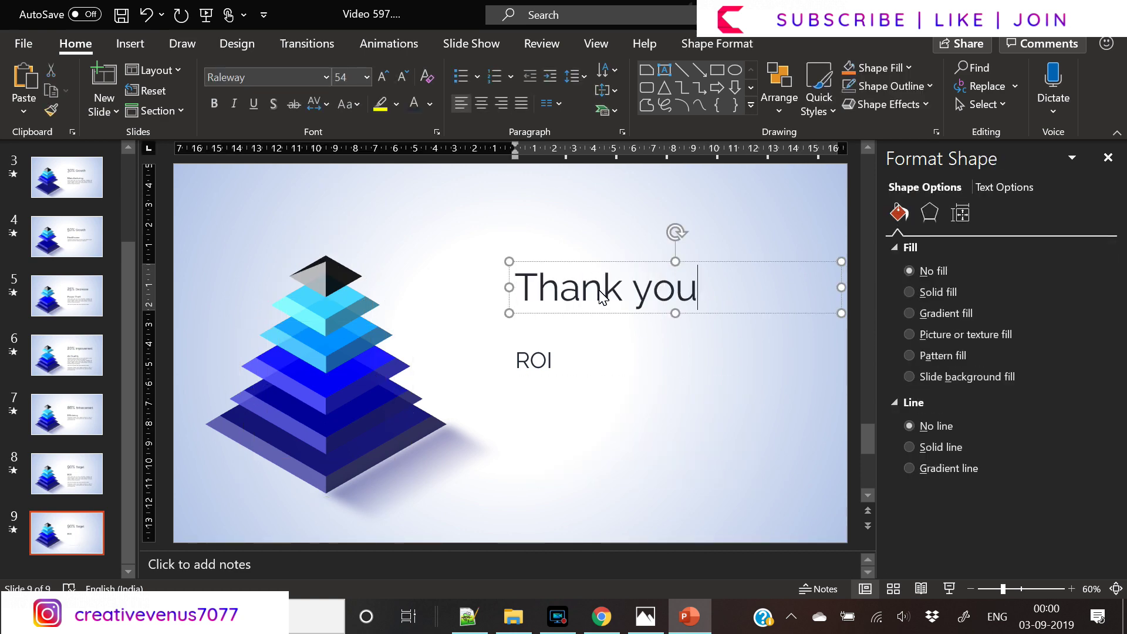
click(553, 380)
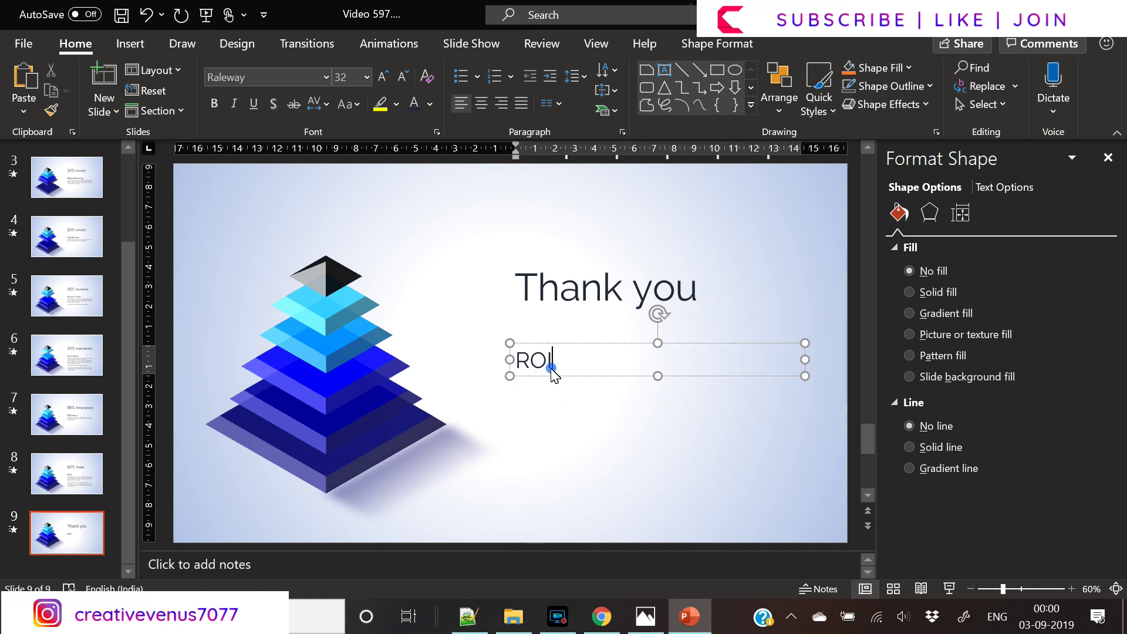
double_click(554, 376)
text(creative venus)
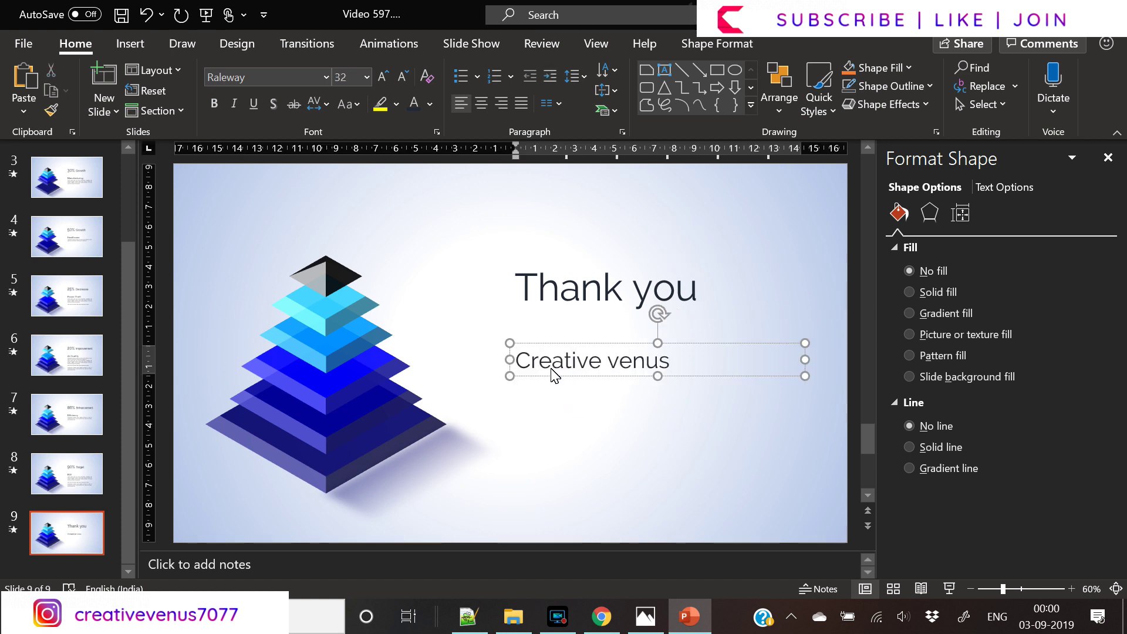
Apply Capitalize Each Word to the subtitle and move the Thank you heading down.
key(ctrl+a)
click(344, 110)
click(389, 185)
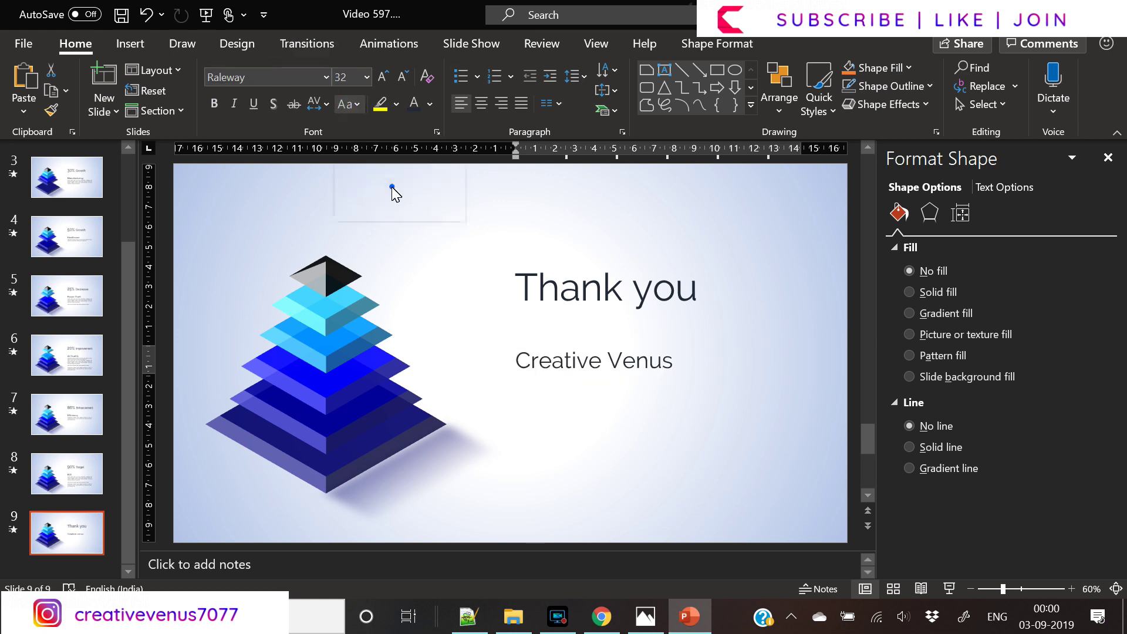
click(579, 320)
drag(571, 321, 570, 344)
Ungroup the pyramid on the Business Presentations title slide into separate layers.
click(574, 440)
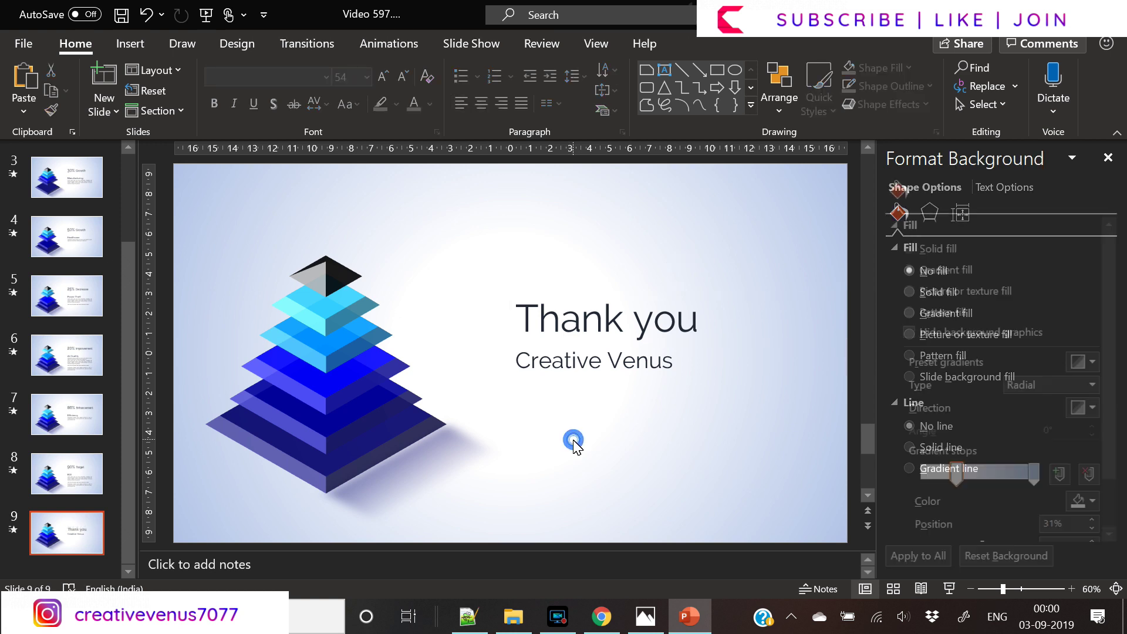
click(81, 180)
scroll(81, 180, up, 2)
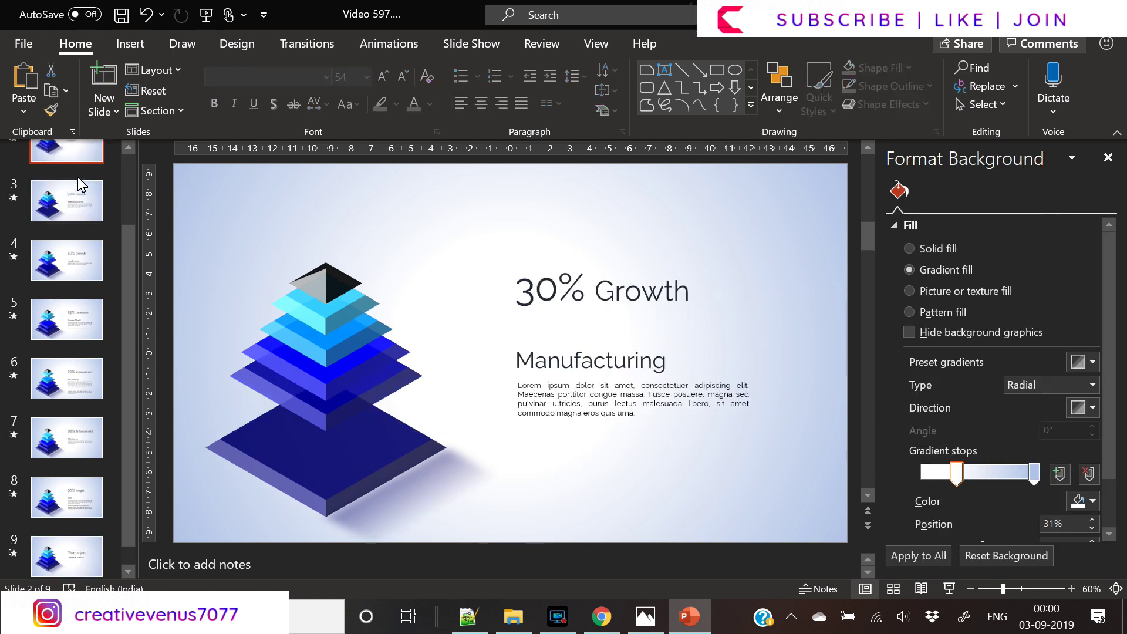
click(81, 184)
click(549, 354)
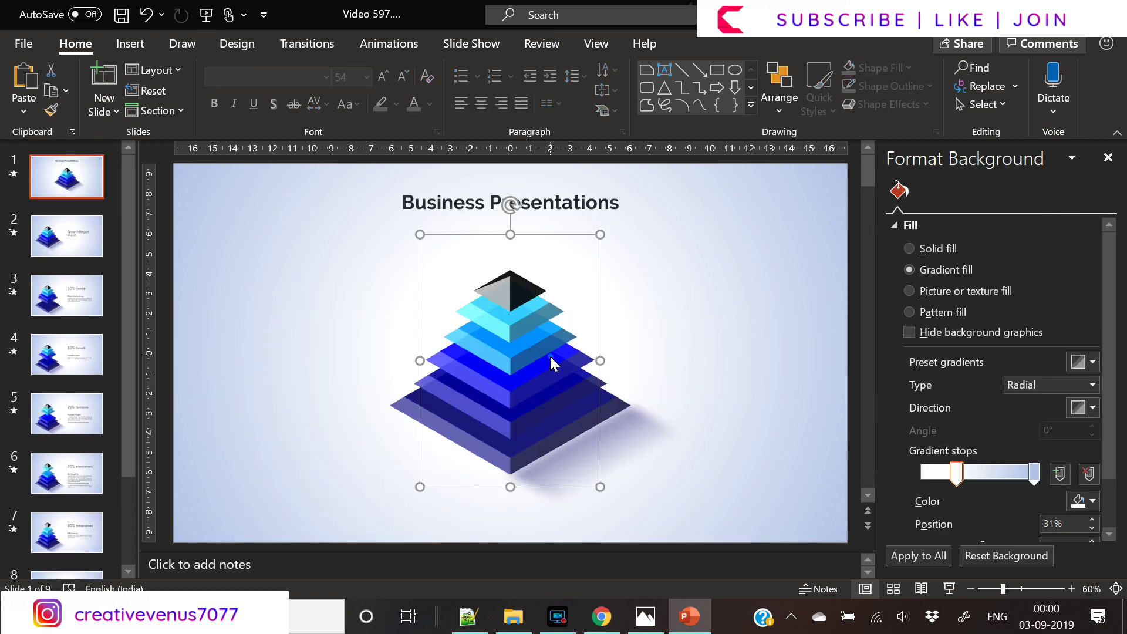
right_click(550, 354)
mouse_move(643, 157)
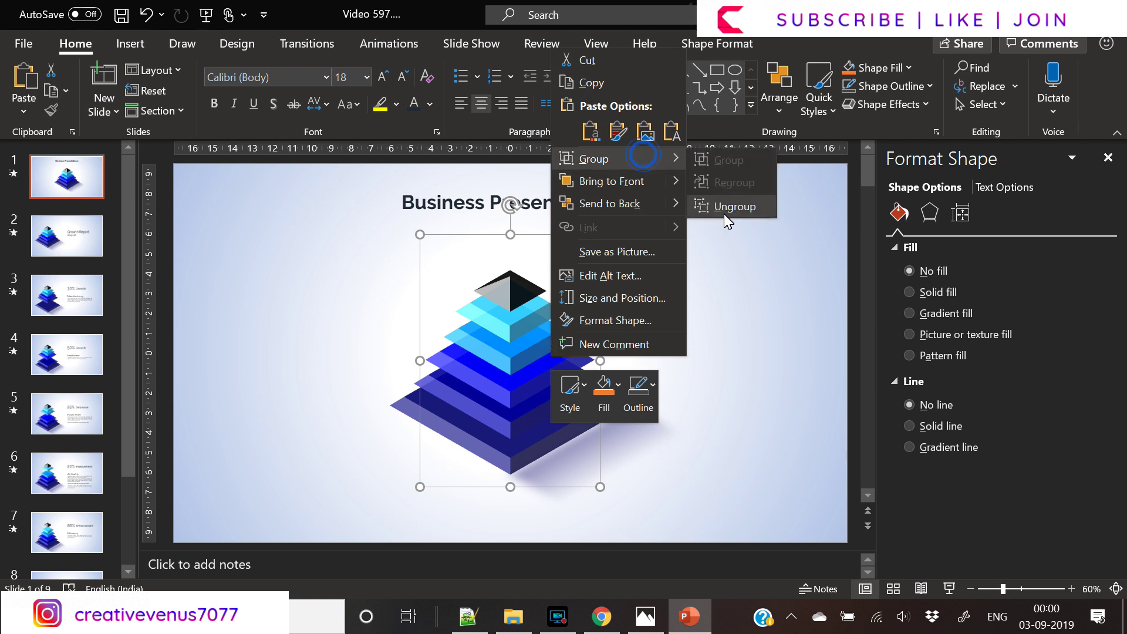
click(724, 214)
click(196, 200)
Duplicate the title slide, then undo an accidental change to slide 1's title.
right_click(58, 189)
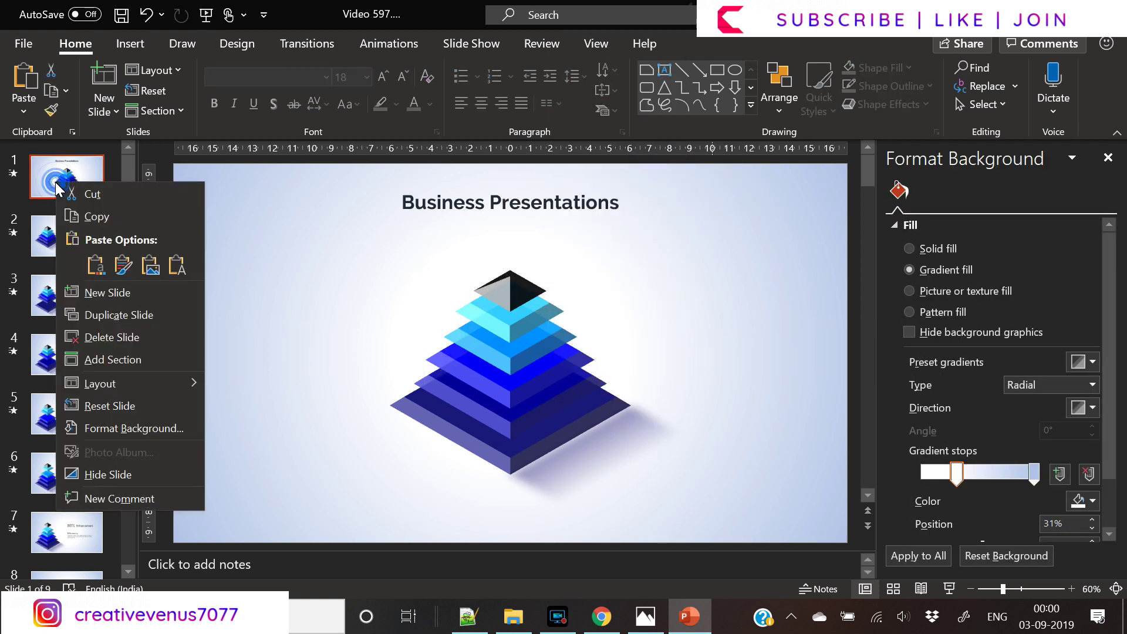
click(118, 311)
click(351, 276)
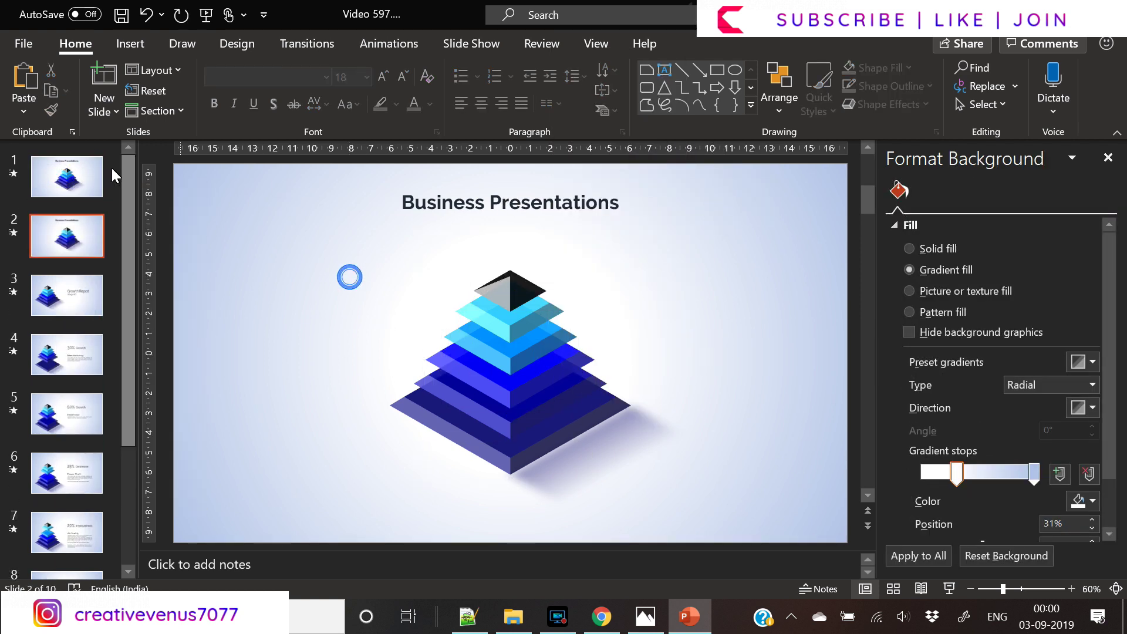
click(61, 175)
click(252, 218)
key(ctrl+z)
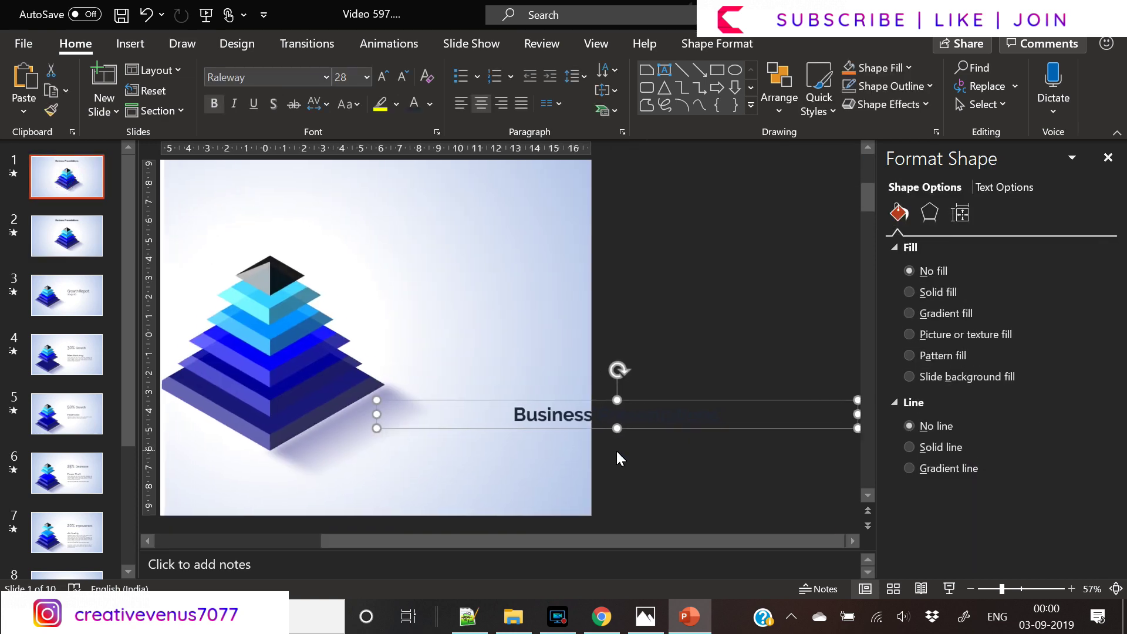
click(312, 286)
Delete the lower pyramid layers, lower the remaining tip, and move the title down above it.
drag(279, 253, 763, 520)
key(Delete)
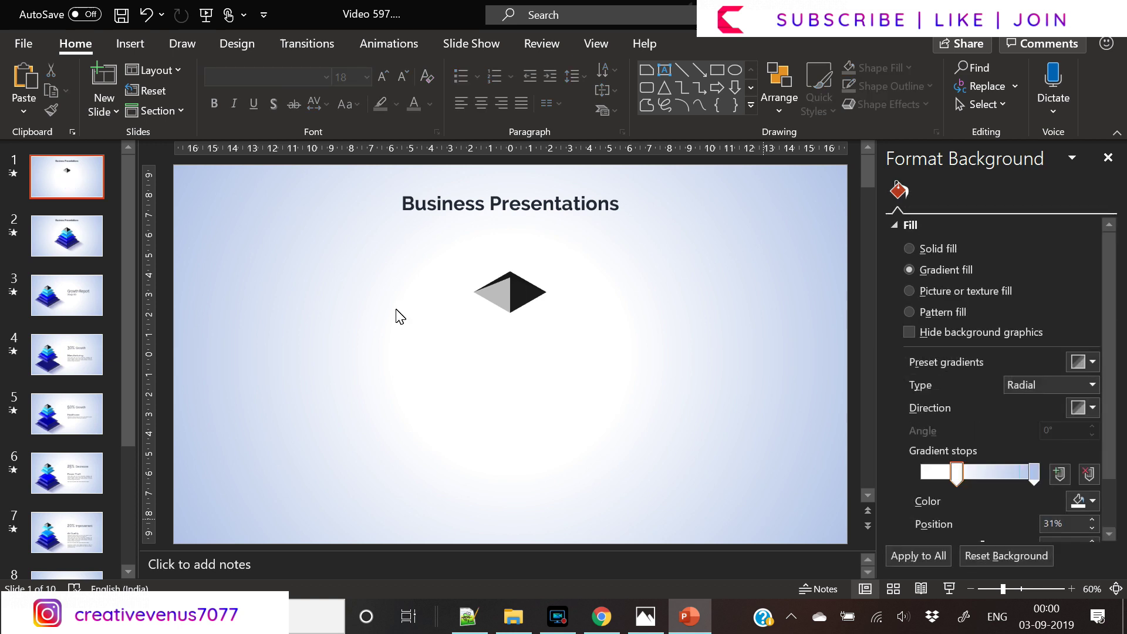
click(520, 311)
drag(519, 314, 519, 428)
click(520, 220)
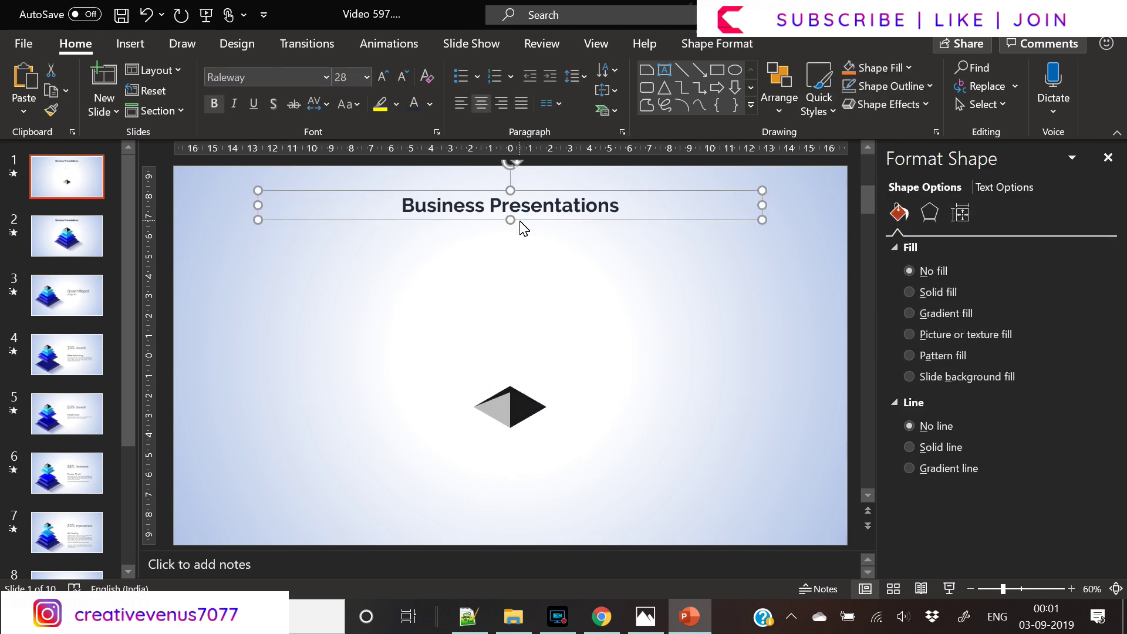
key(Down)
key(Down)
key(Down)
key(Down)
key(Down)
key(Down)
key(Down)
key(Down)
key(Down)
key(Down)
key(Down)
key(Down)
key(Down)
key(Down)
key(Down)
key(Down)
key(Down)
key(Down)
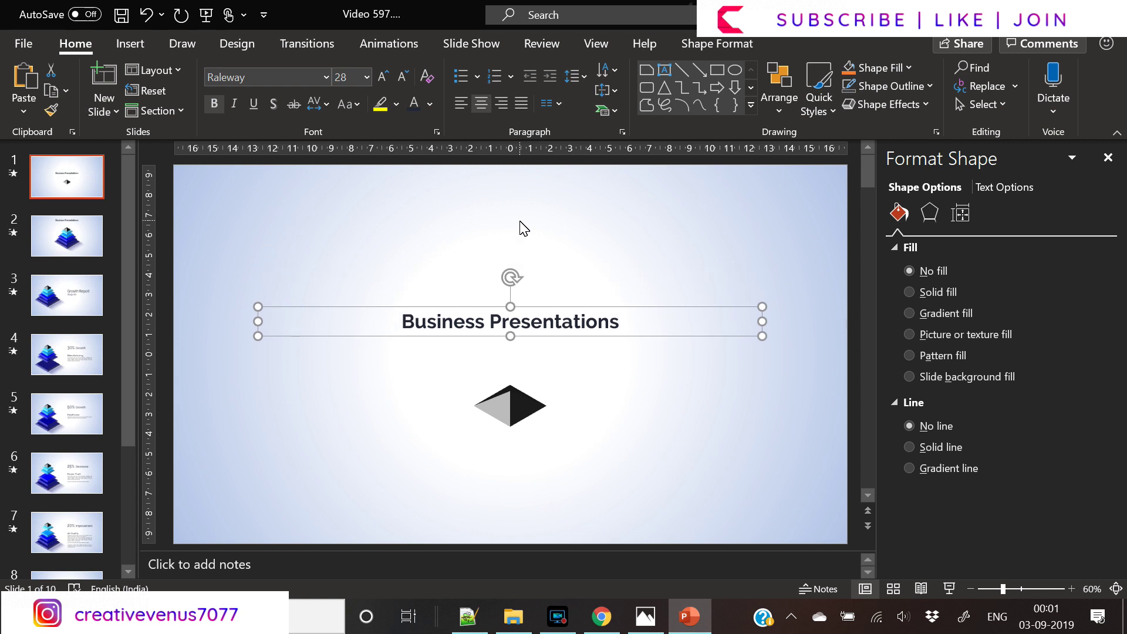
click(59, 185)
Select all ten slides and give every one the Morph transition.
key(ctrl+a)
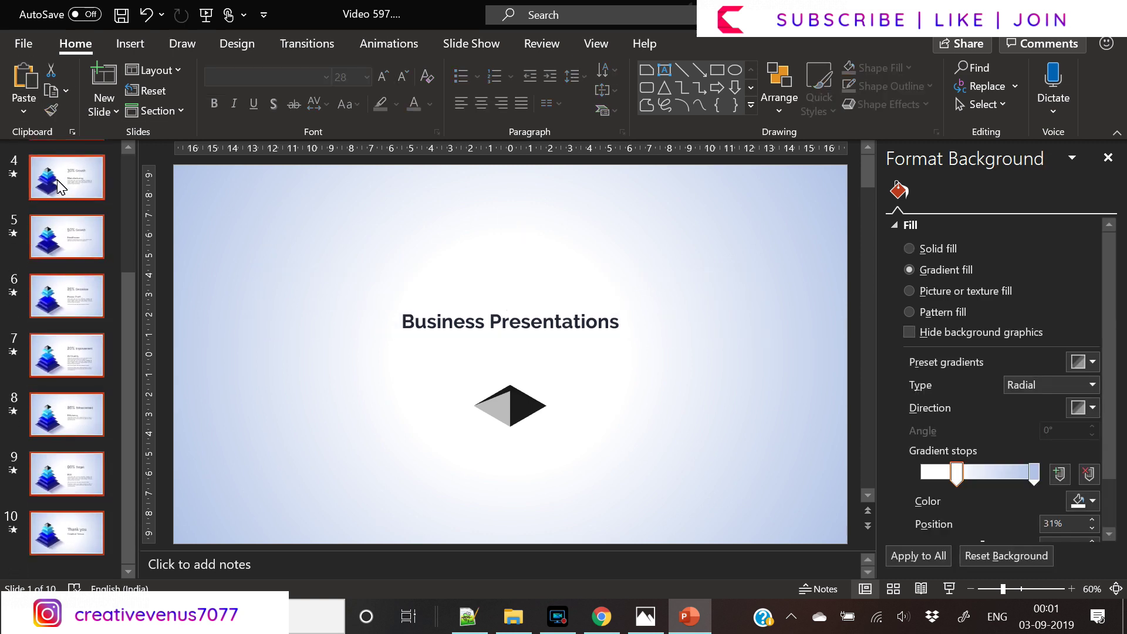
click(320, 44)
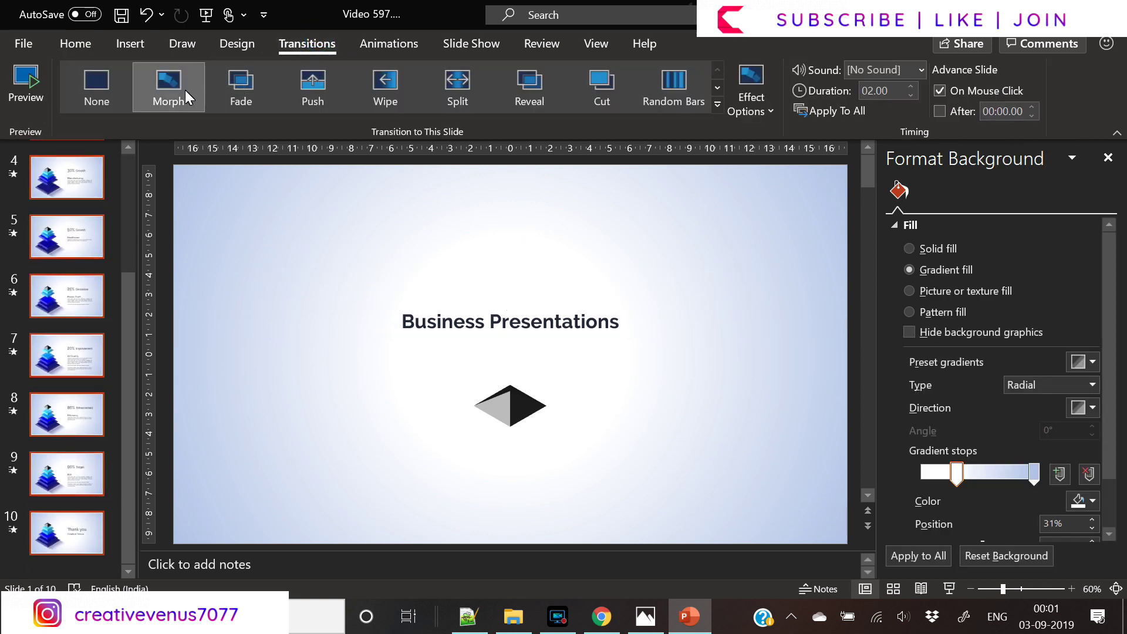
click(175, 96)
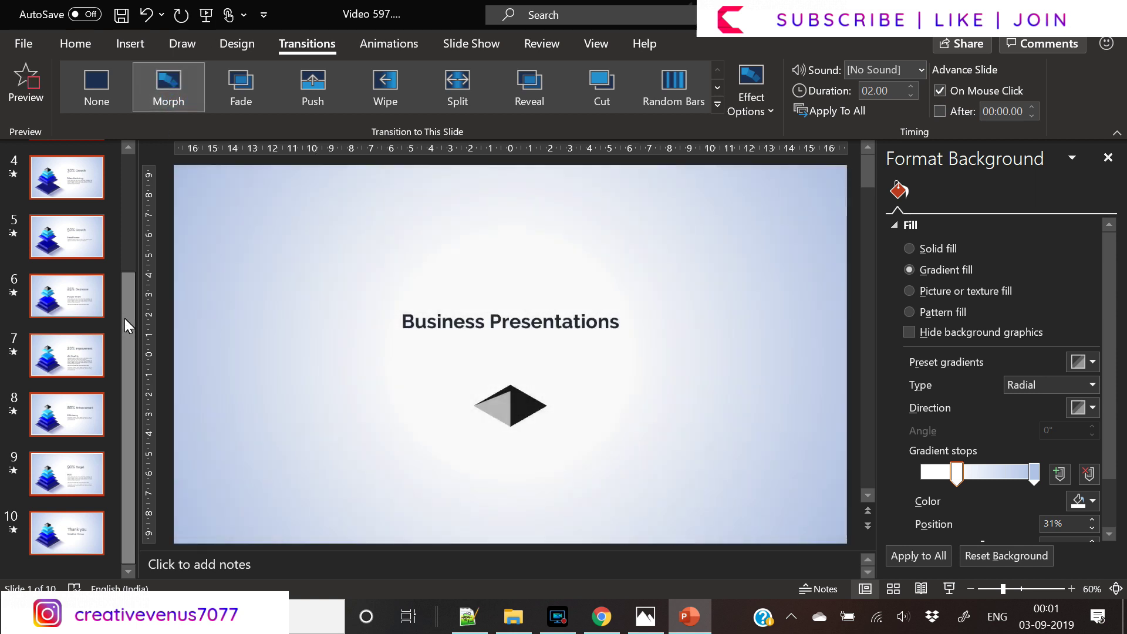
drag(124, 318, 123, 156)
click(65, 175)
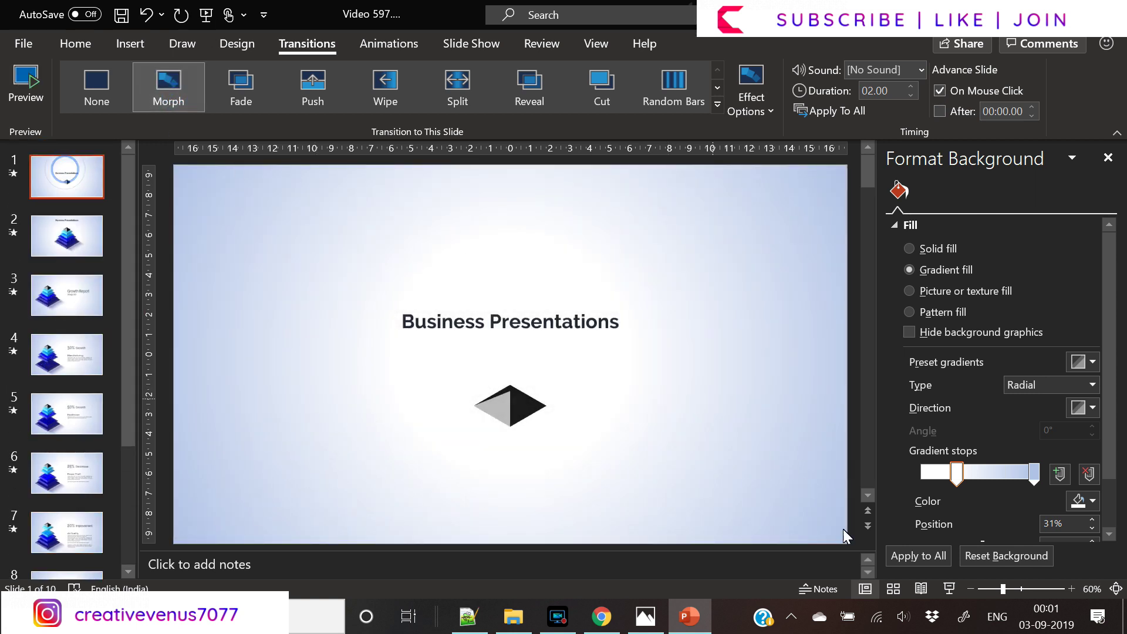